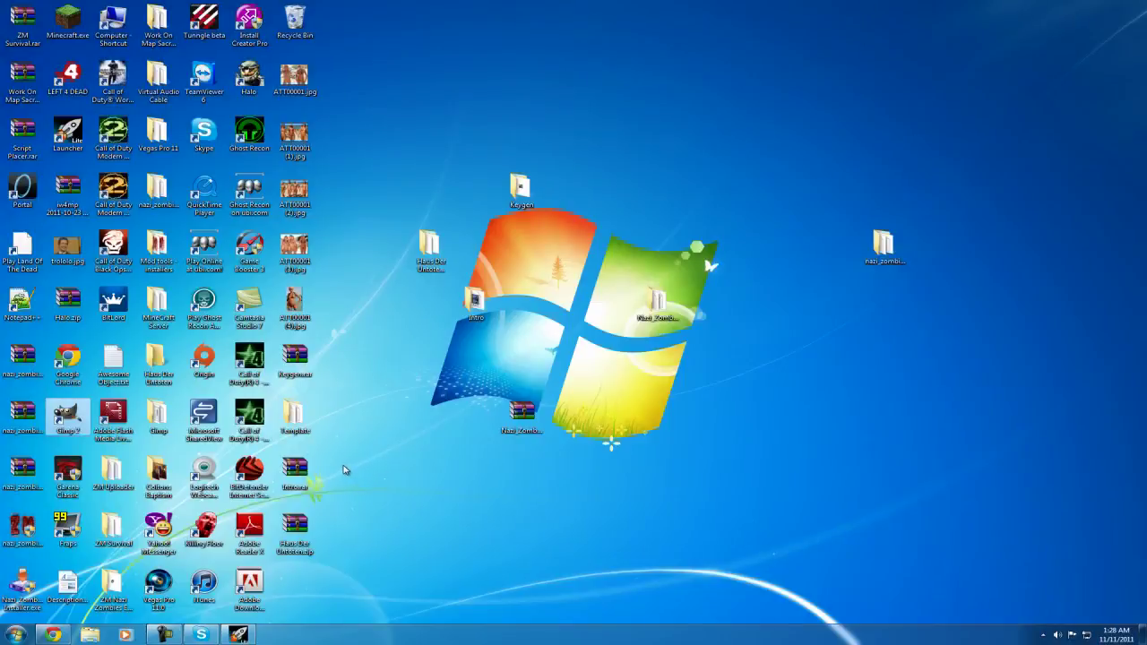
- View the trololo.jpg picture from the desktop and close the viewer
left_click(73, 261)
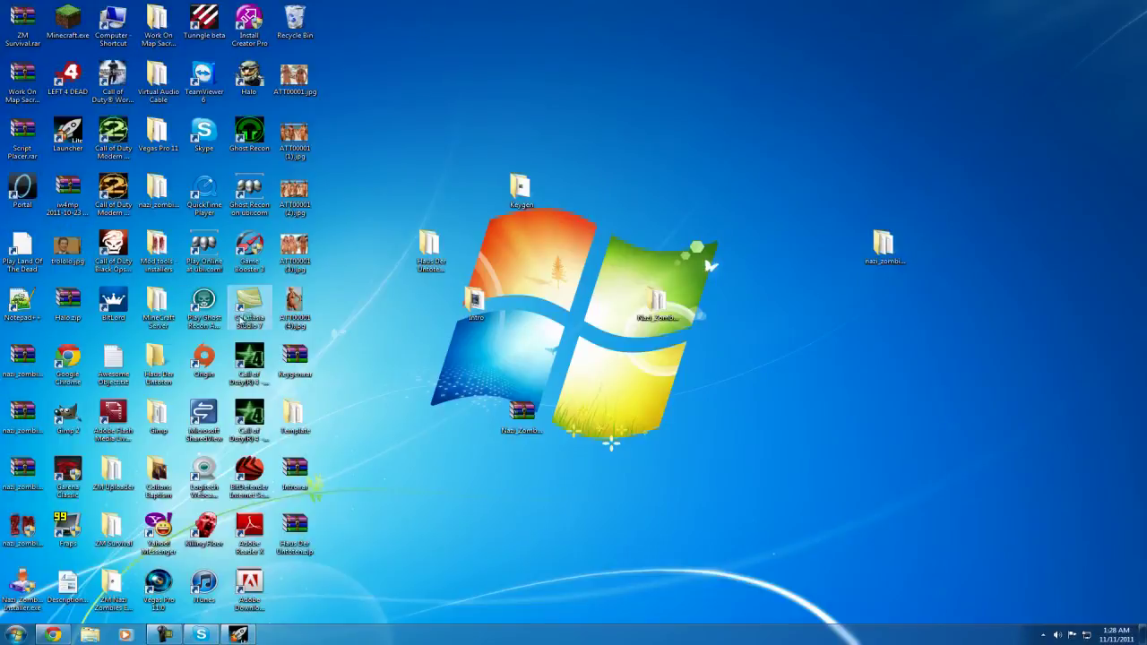
double_click(74, 262)
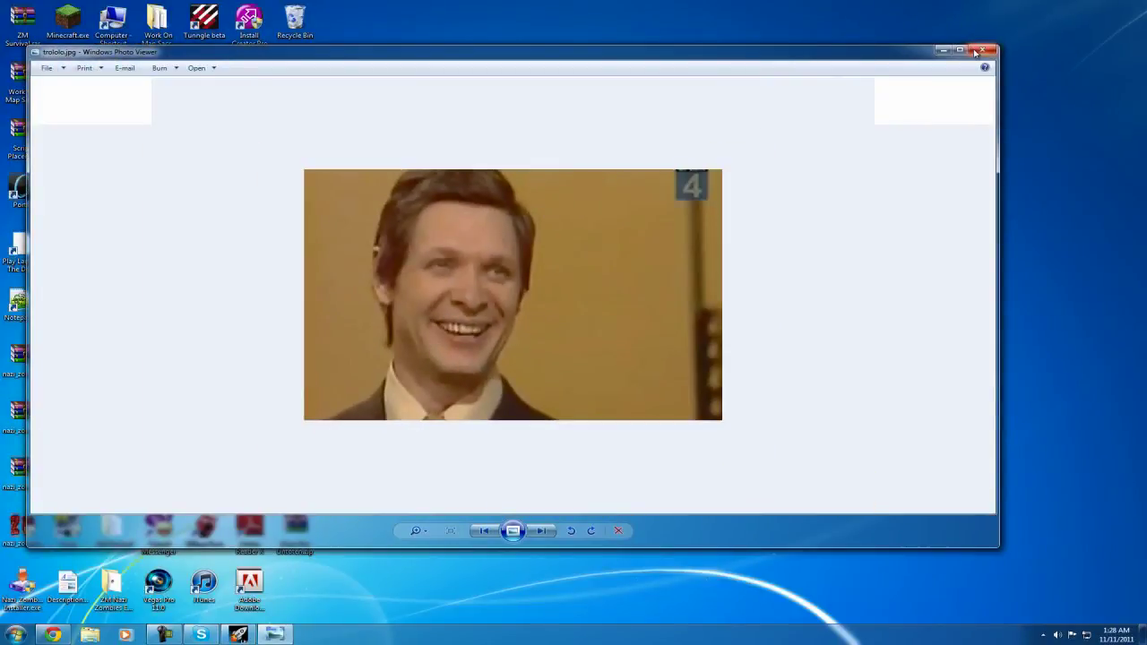
left_click(983, 49)
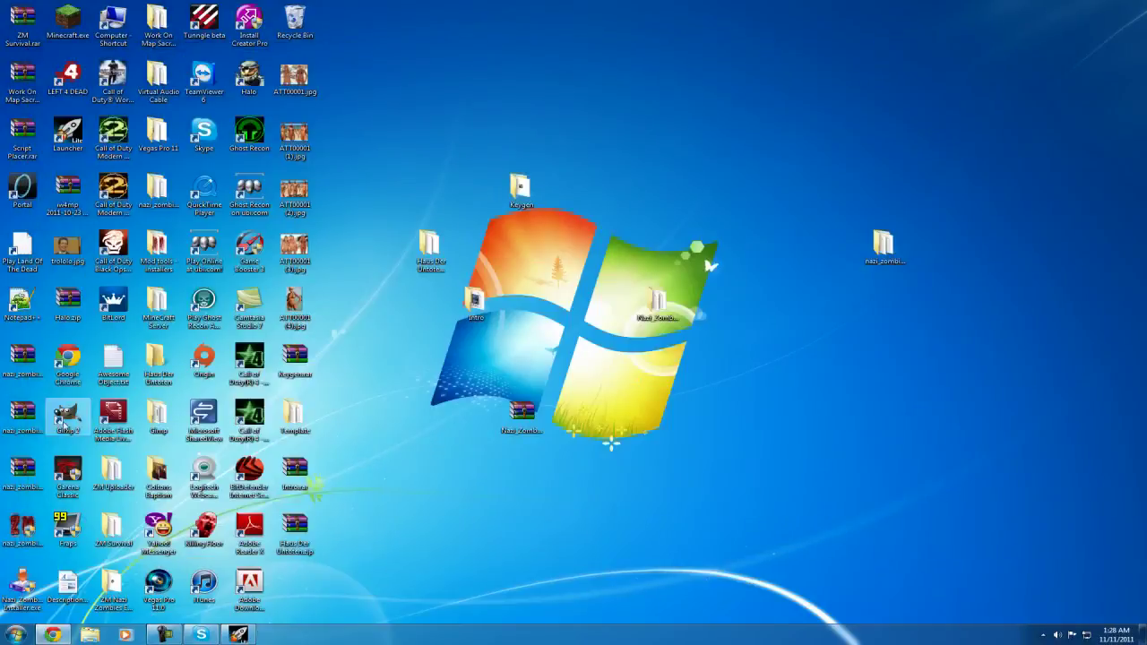
- Launch GIMP and open trololo.jpg from the Desktop folder
right_click(67, 427)
left_click(100, 198)
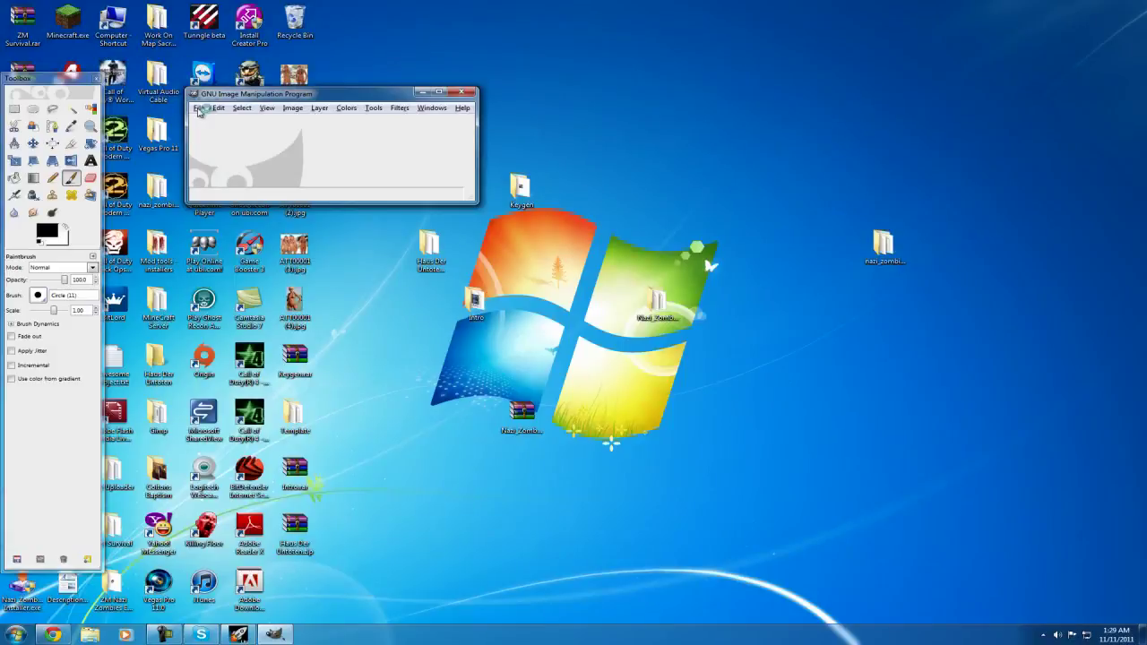
left_click(198, 107)
left_click(220, 143)
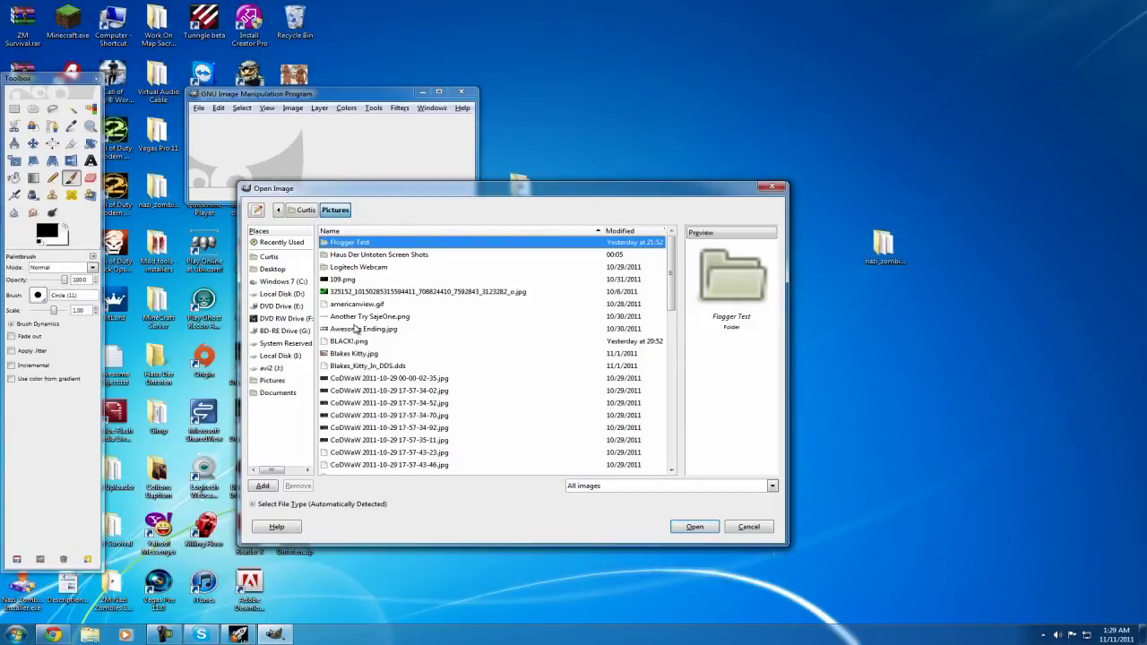
left_click(304, 211)
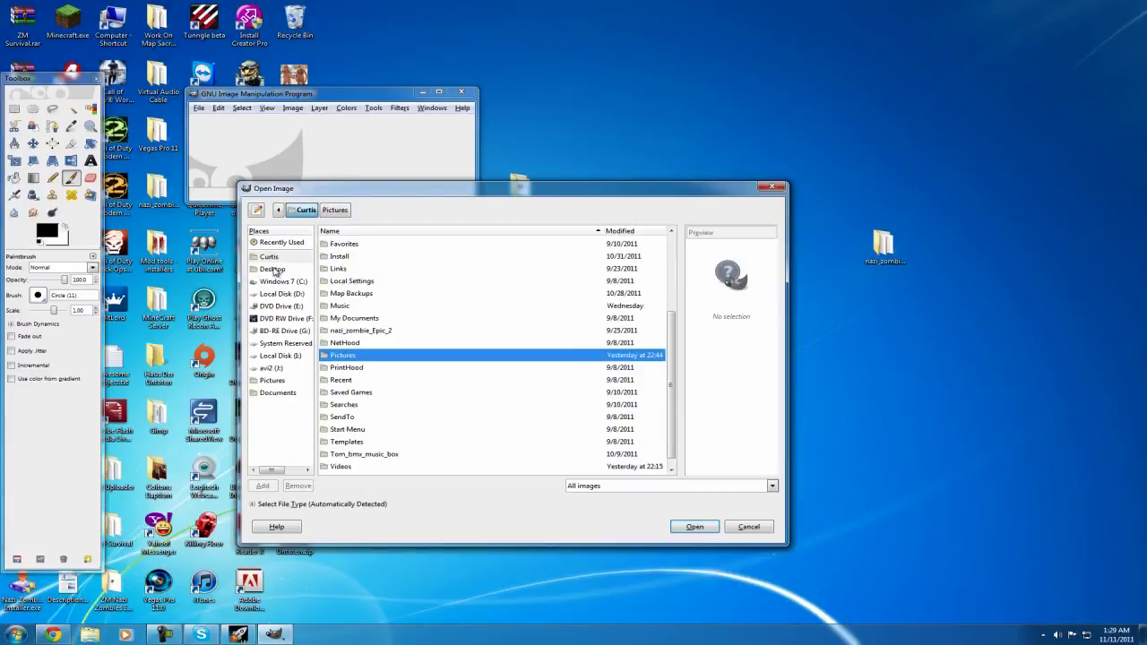
left_click(274, 269)
scroll(364, 285, "down", 3)
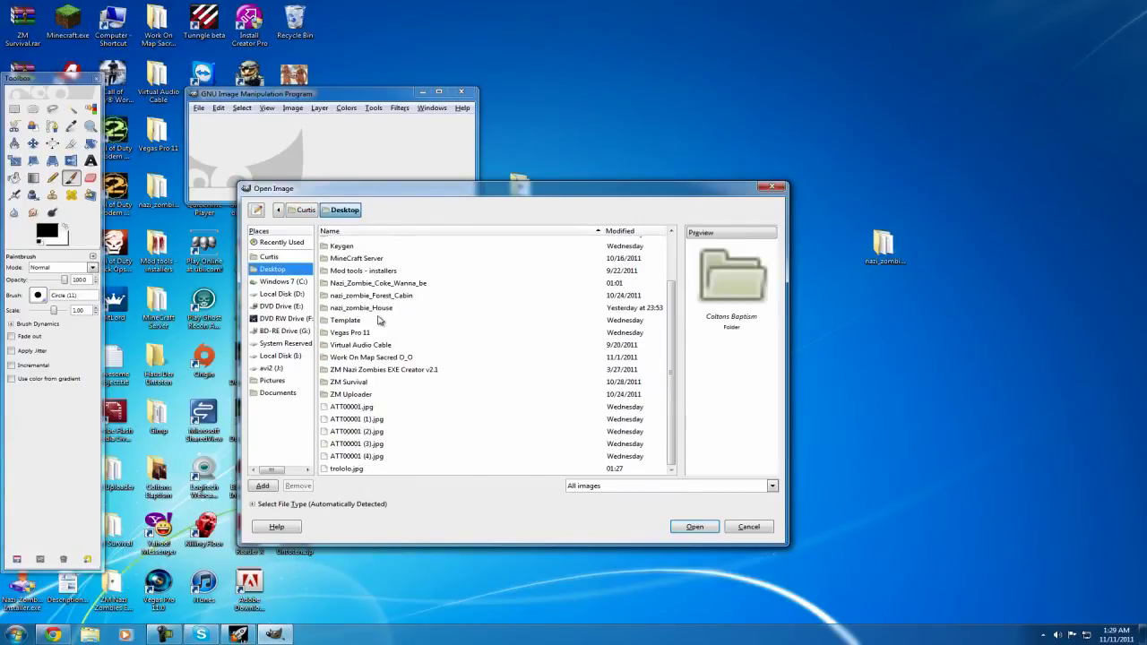
left_click(345, 469)
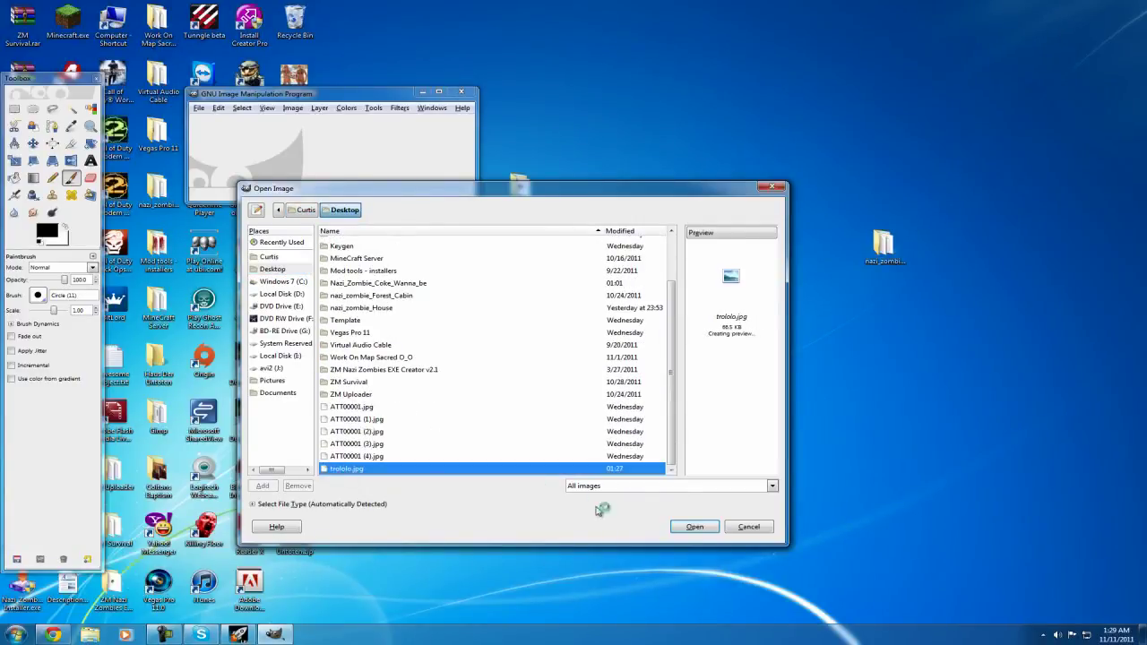
left_click(695, 526)
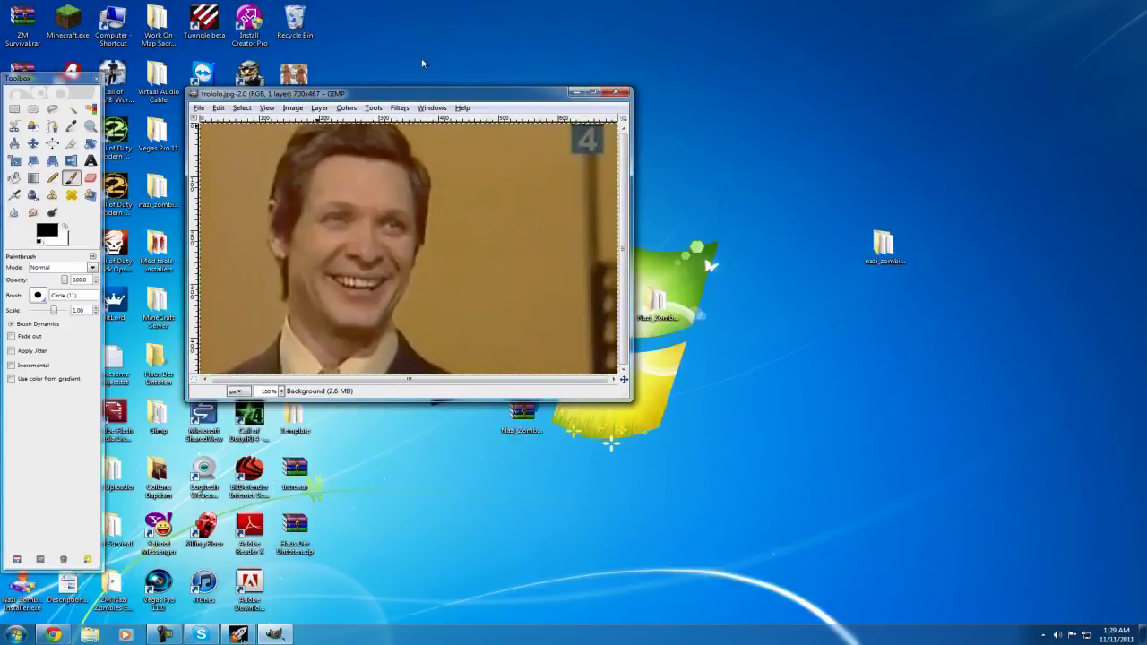
- Scale the image to 1024 × 1024 pixels with the width and height unlinked
left_click_drag(289, 94, 424, 144)
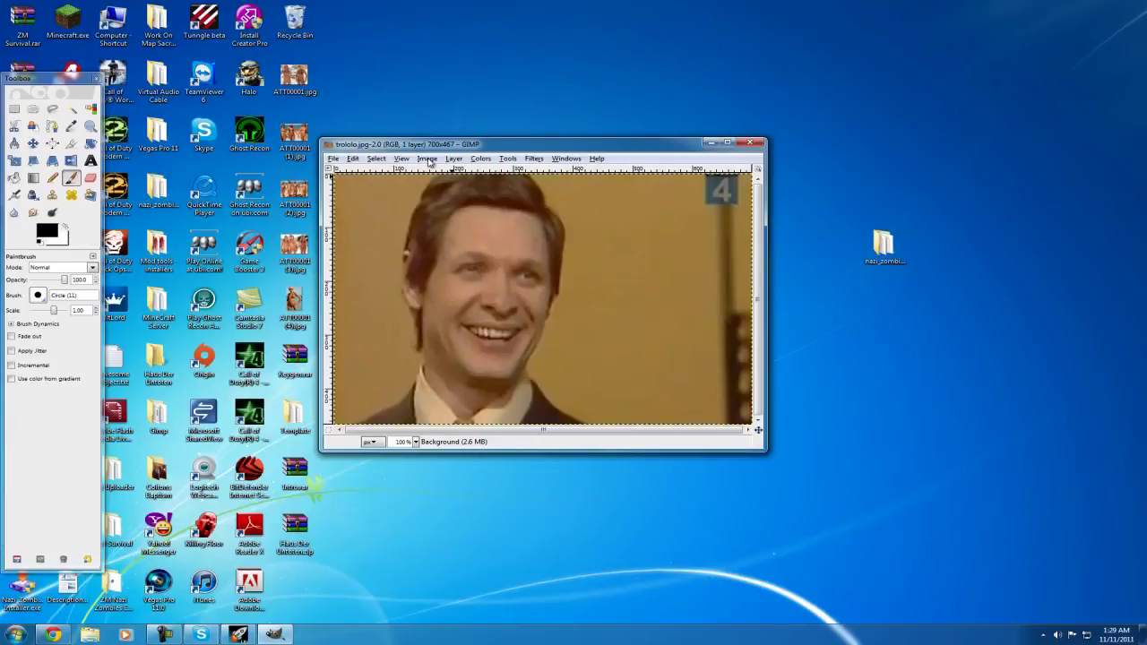
left_click(429, 160)
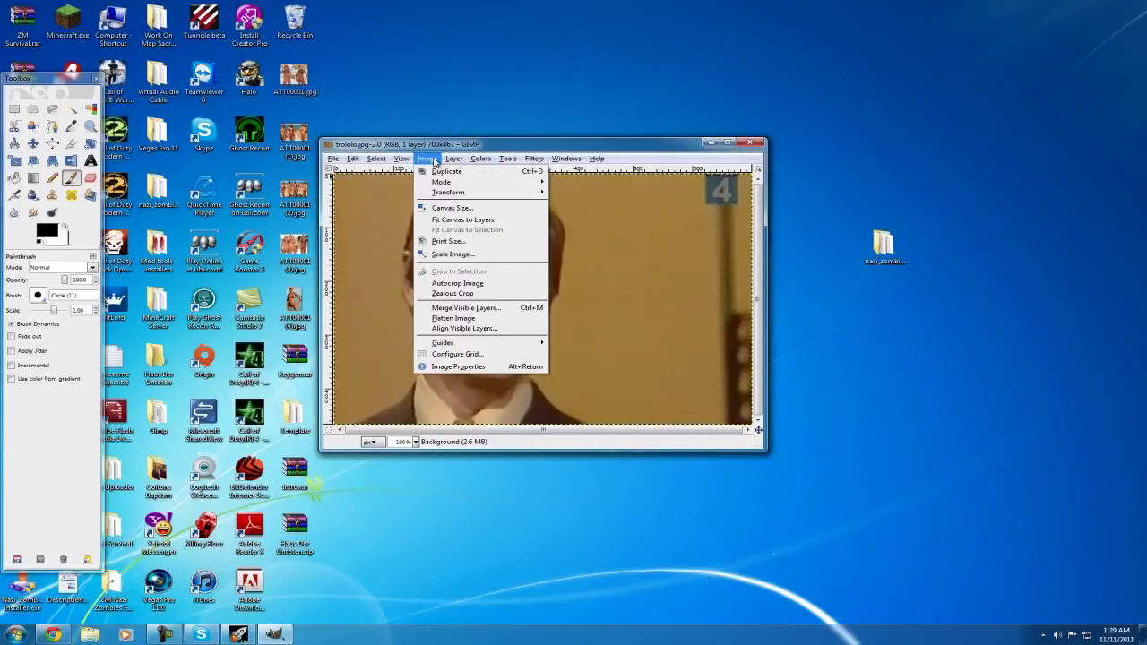
left_click(465, 257)
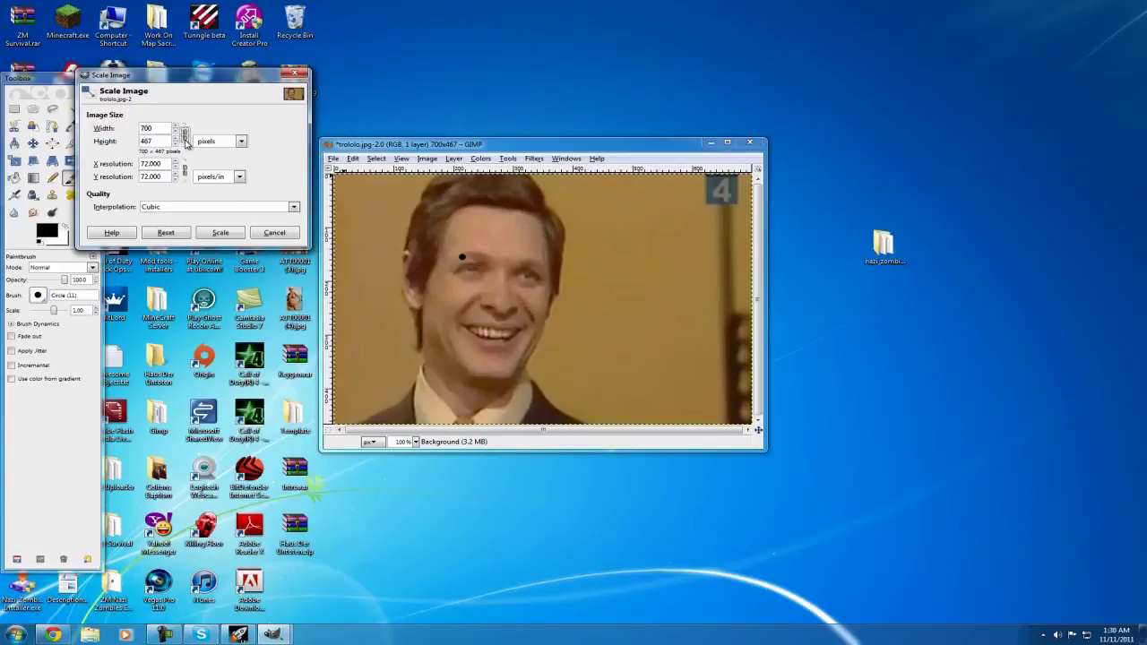
left_click_drag(163, 128, 125, 128)
type("800")
key("Tab")
key("BackSpace")
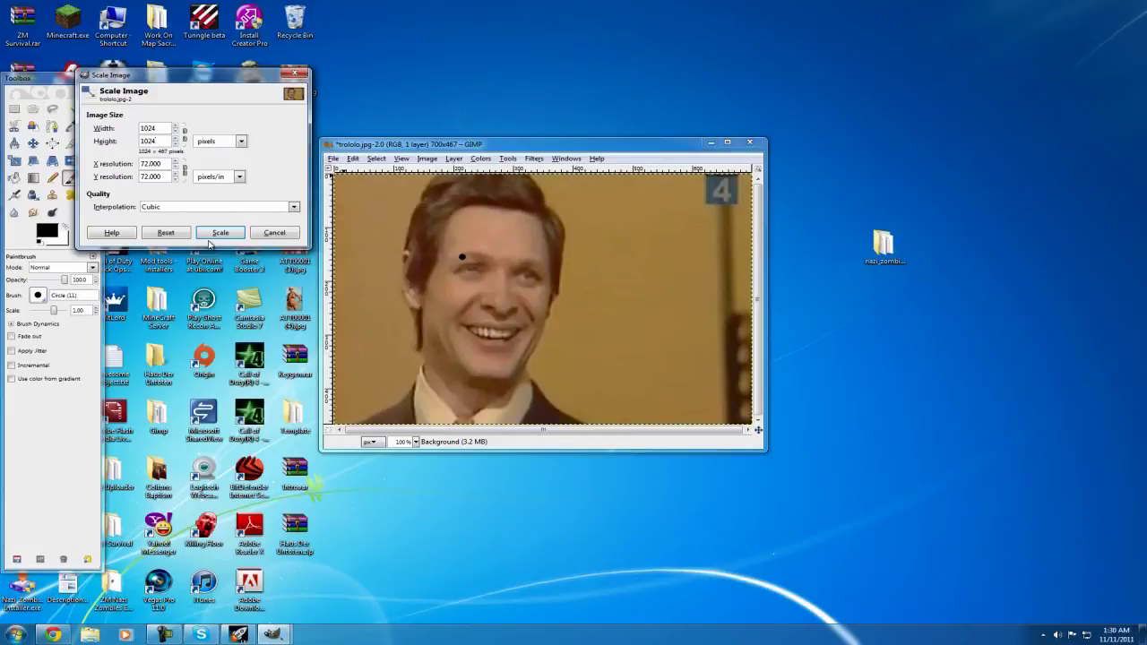
left_click(463, 259)
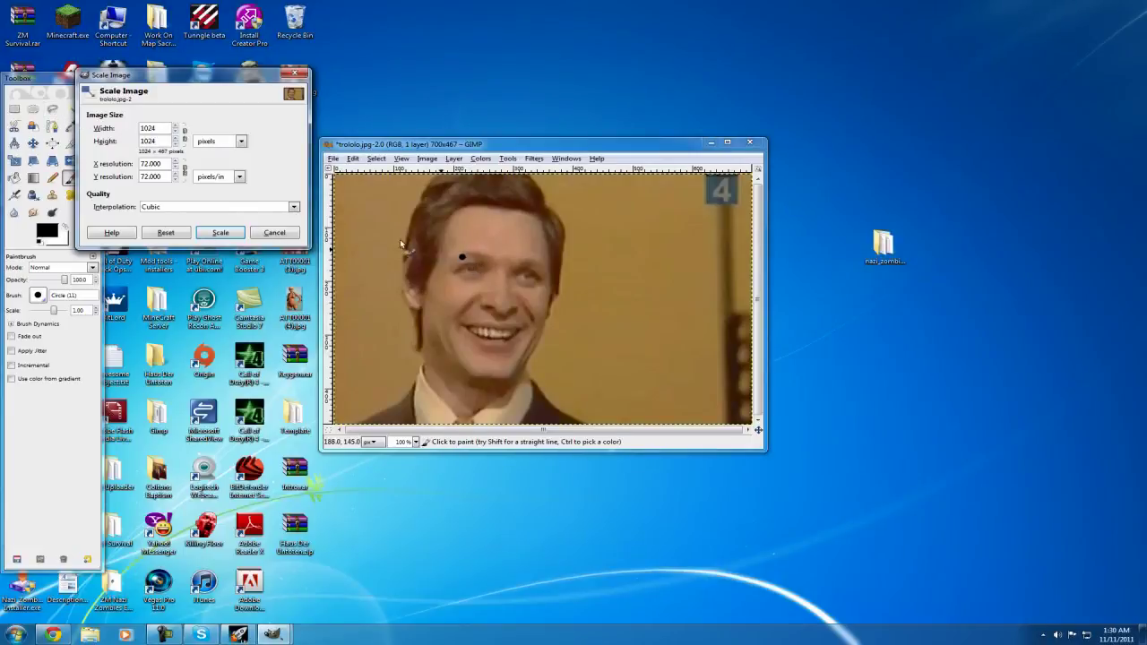
left_click(221, 233)
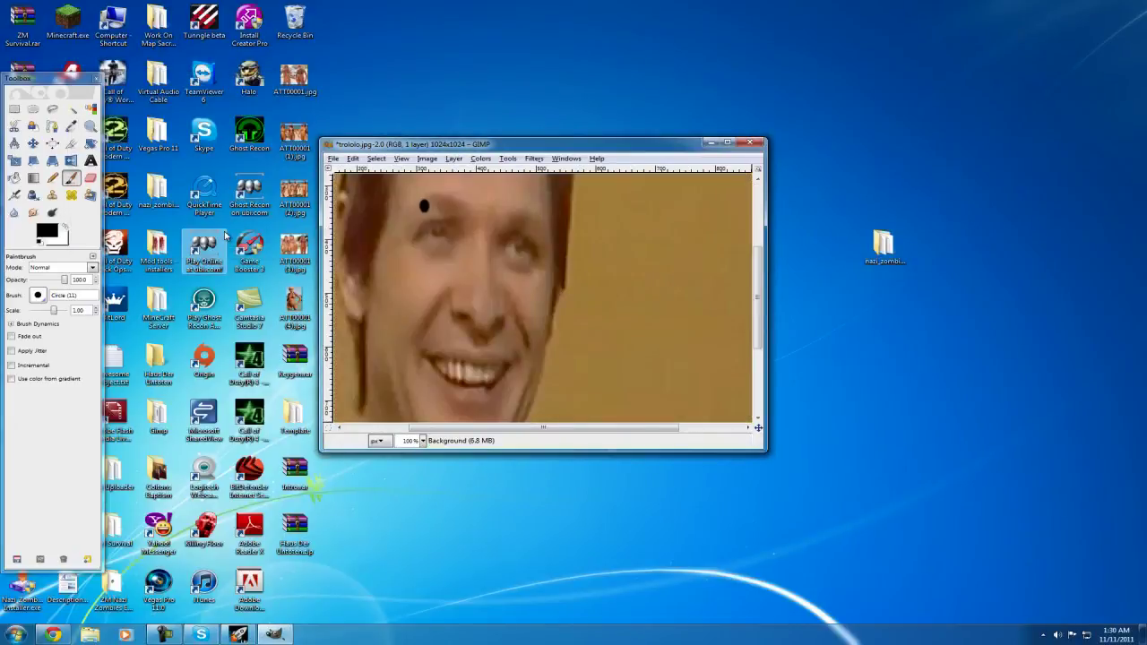
- Widen the image window and examine the scaled picture up and down
scroll(457, 272, "down", 3)
scroll(457, 272, "up", 5)
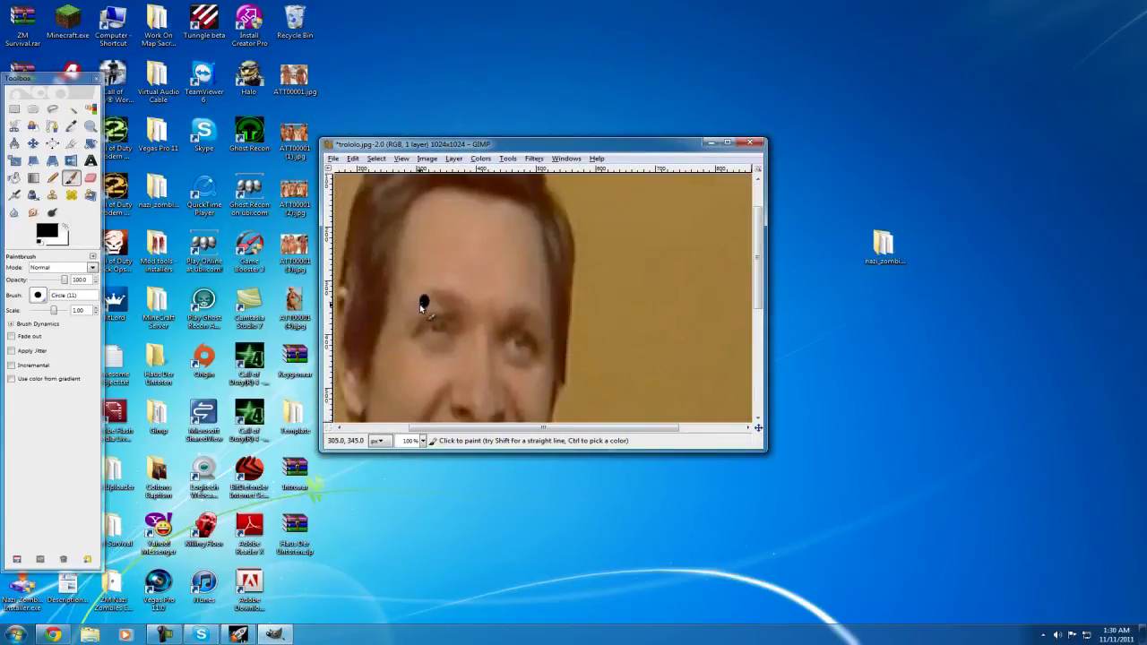
scroll(433, 301, "down", 3)
scroll(480, 228, "up", 3)
left_click_drag(321, 200, 251, 201)
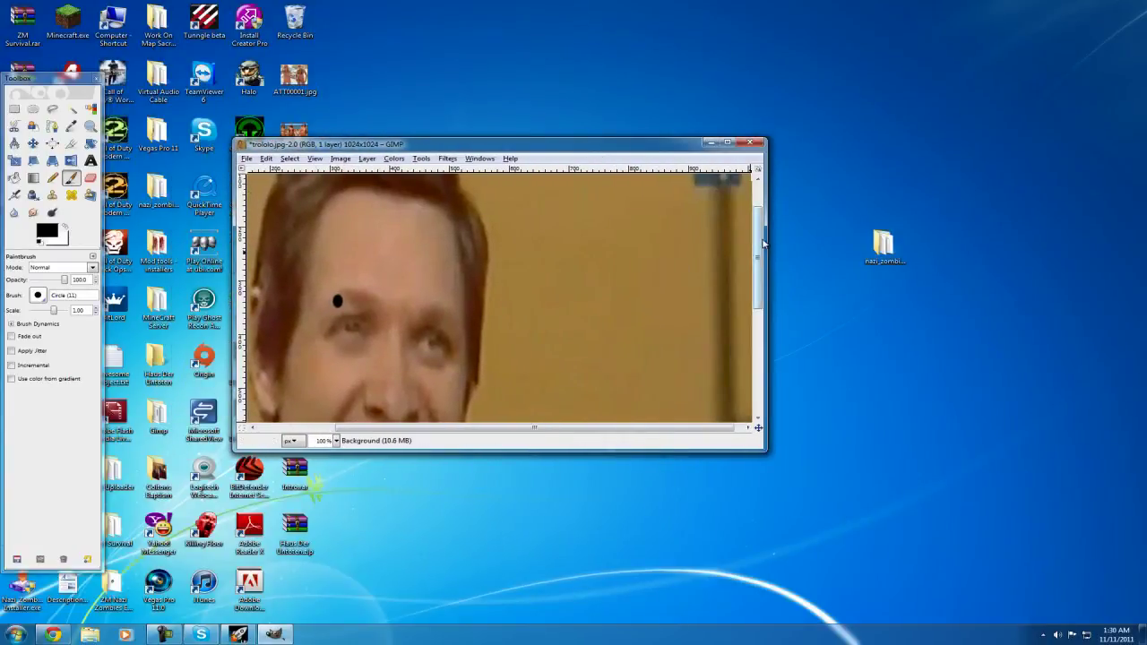
scroll(764, 245, "down", 3)
scroll(764, 245, "up", 5)
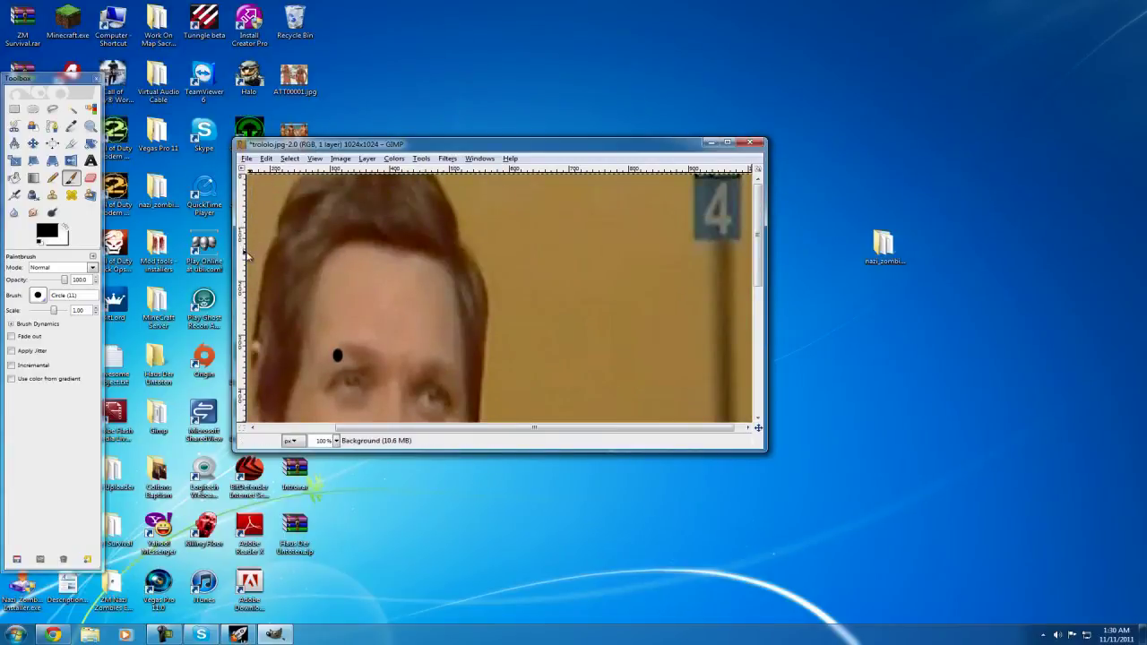
- Start saving the image under a new name, trol_guy, in the Desktop folder
left_click(248, 160)
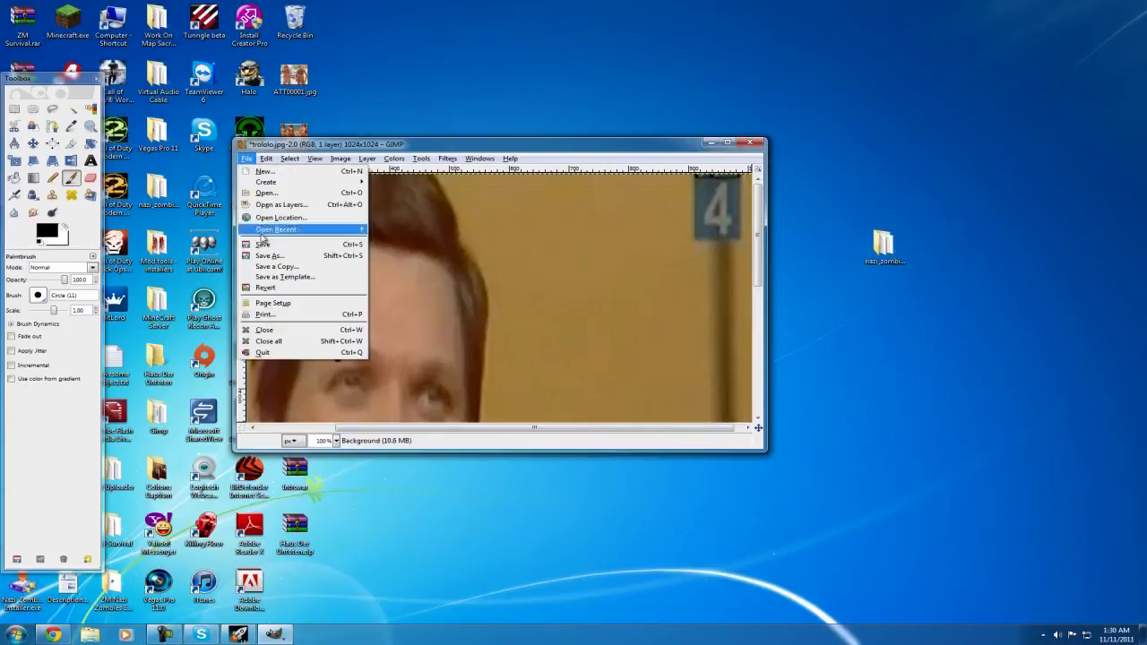
left_click(265, 257)
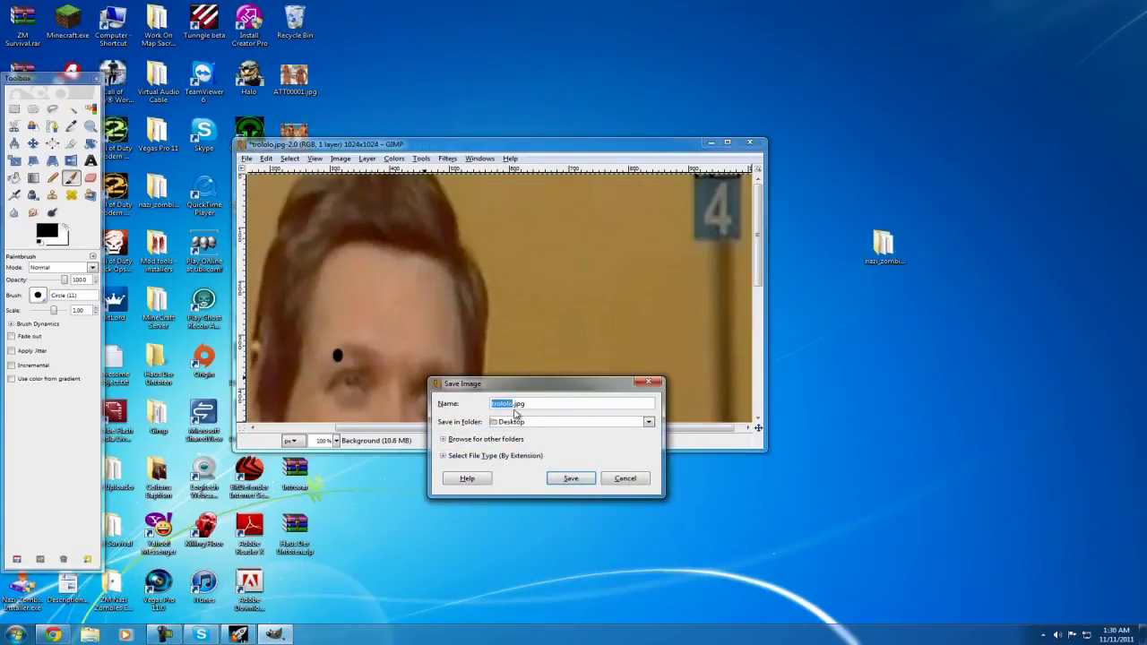
key("BackSpace")
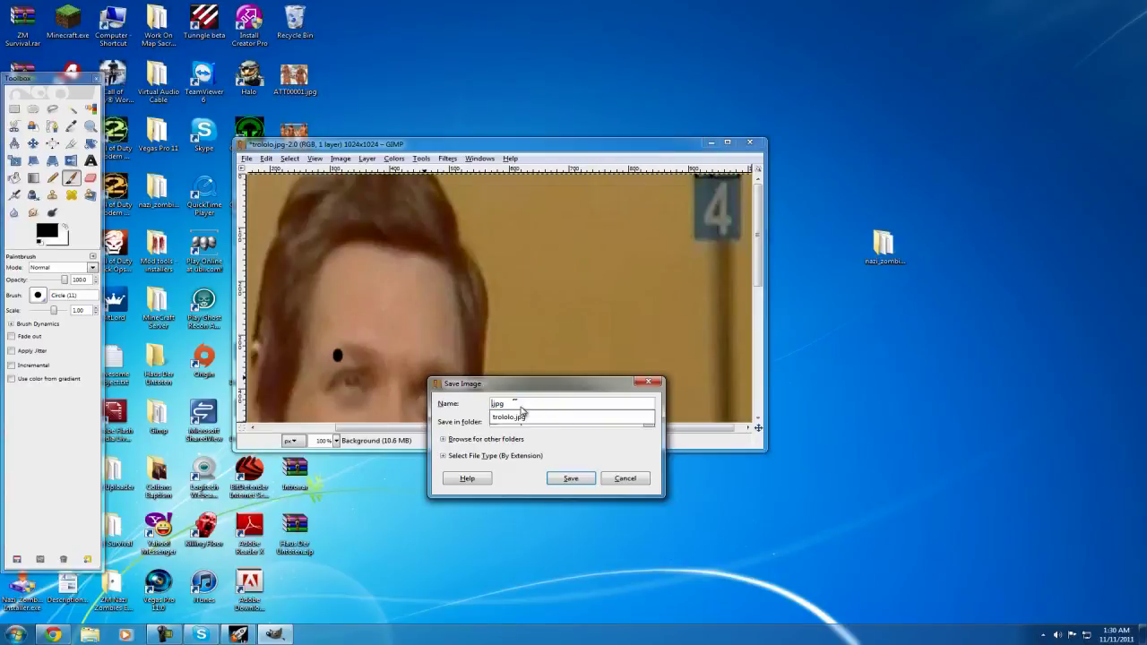
type("s")
key("BackSpace")
key("BackSpace")
- Choose DDS image as the file type for trol_guy and proceed with the save
left_click(453, 467)
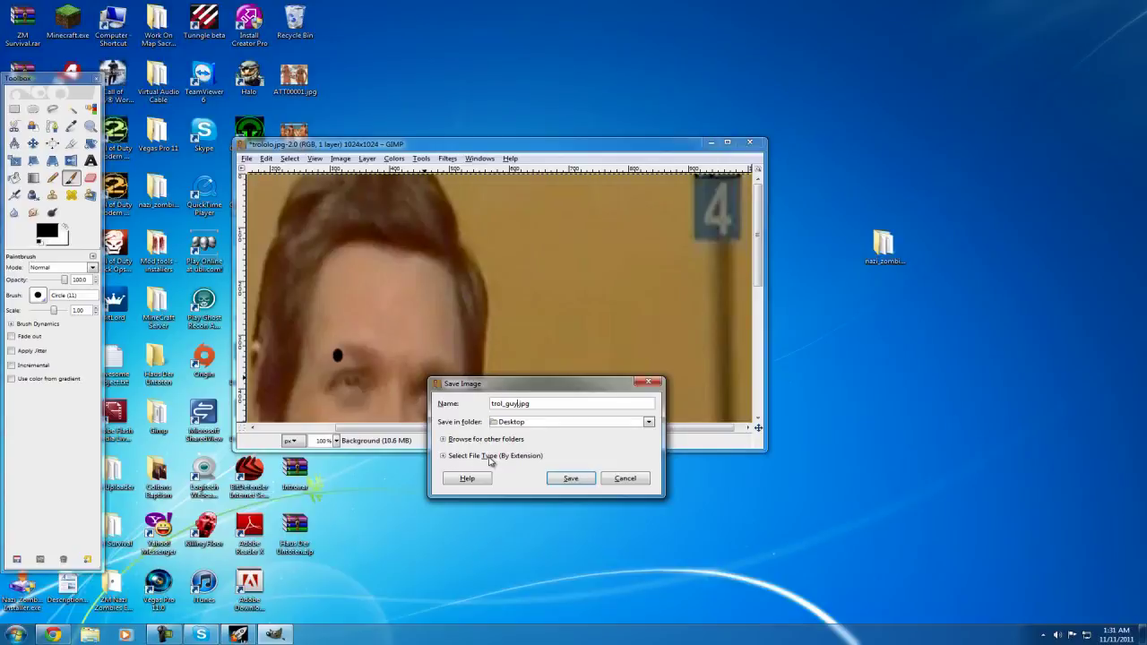
left_click(442, 456)
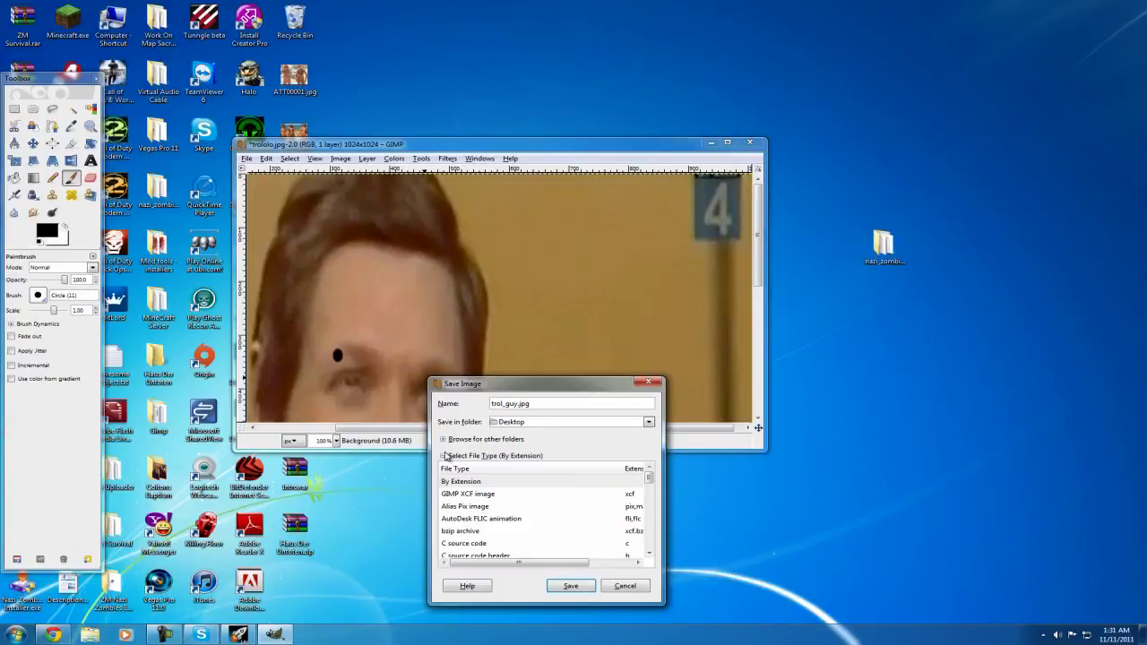
left_click(445, 456)
left_click(444, 457)
left_click_drag(650, 482, 651, 489)
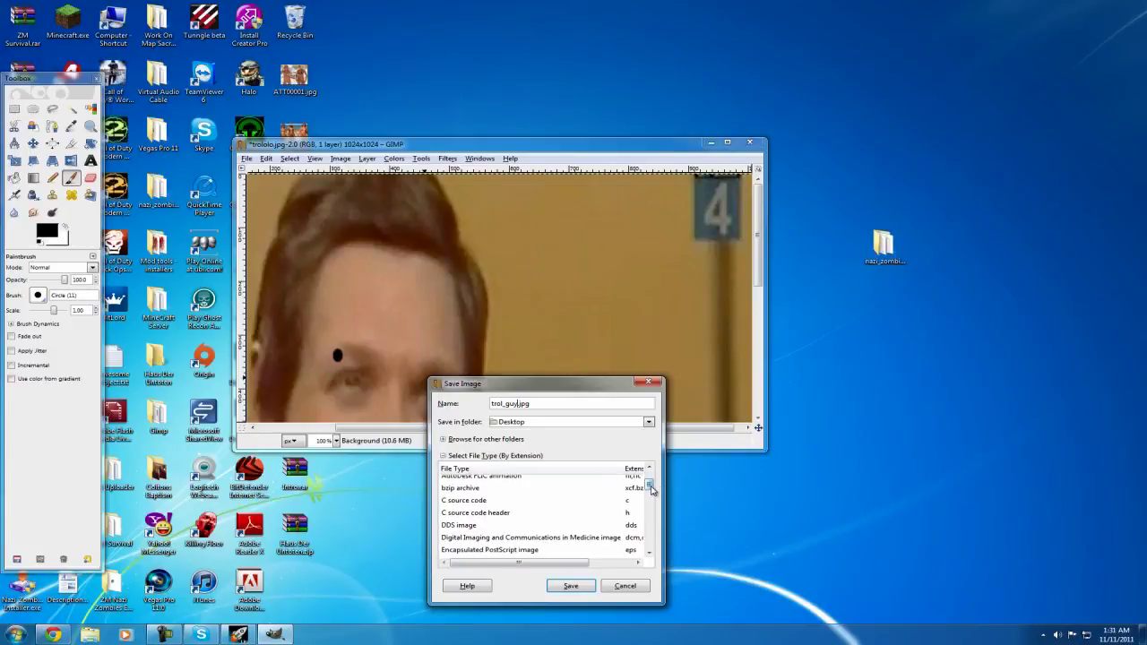
left_click(463, 527)
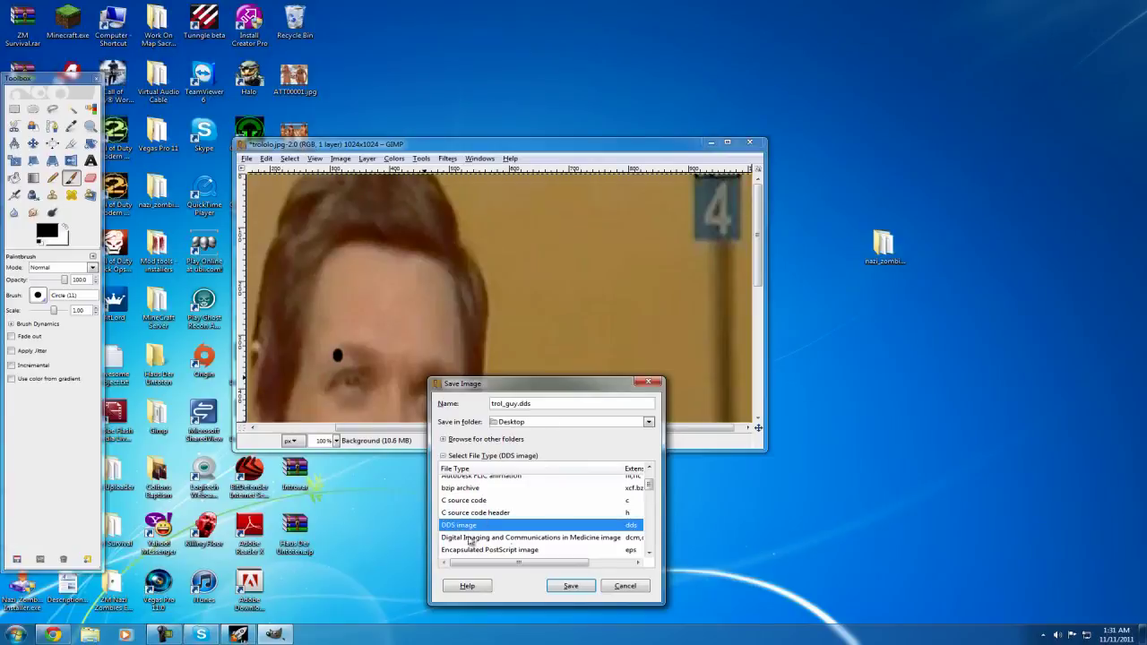
left_click(564, 587)
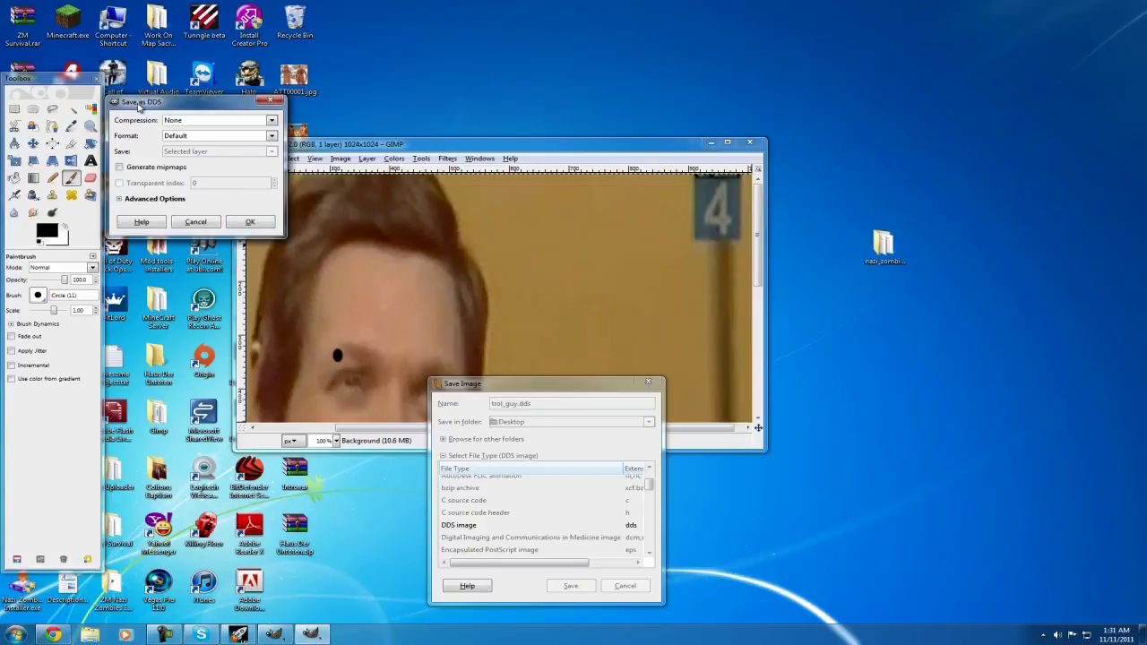
- Export the DDS file with BC3 / DXT5 compression and mipmap generation enabled
left_click_drag(137, 106, 149, 109)
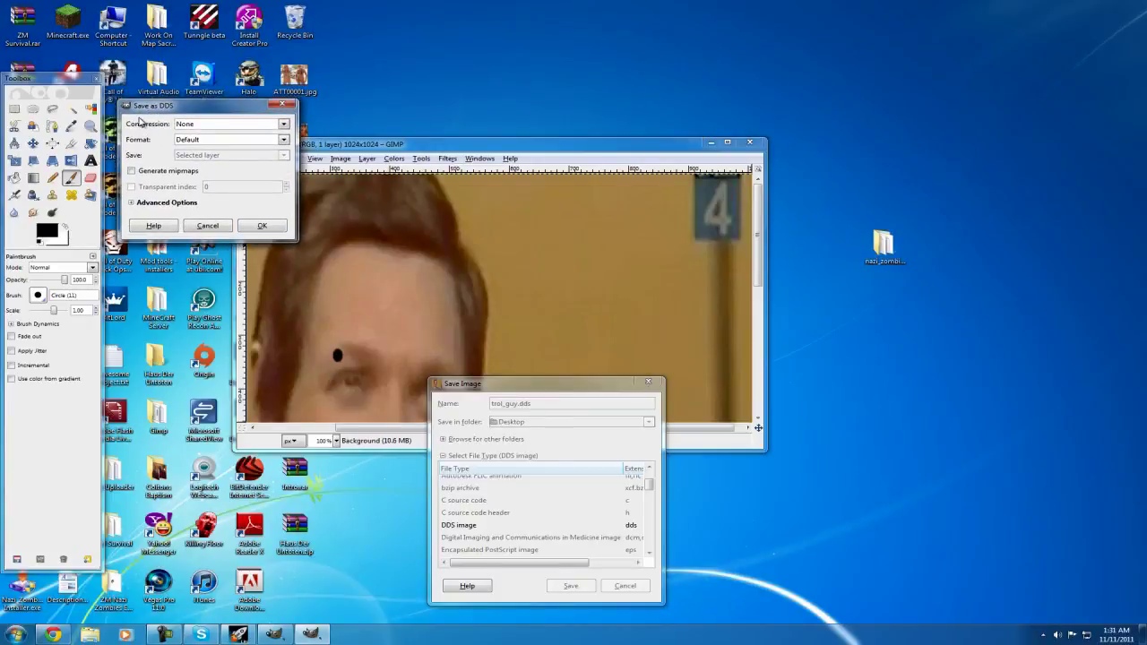
left_click(221, 126)
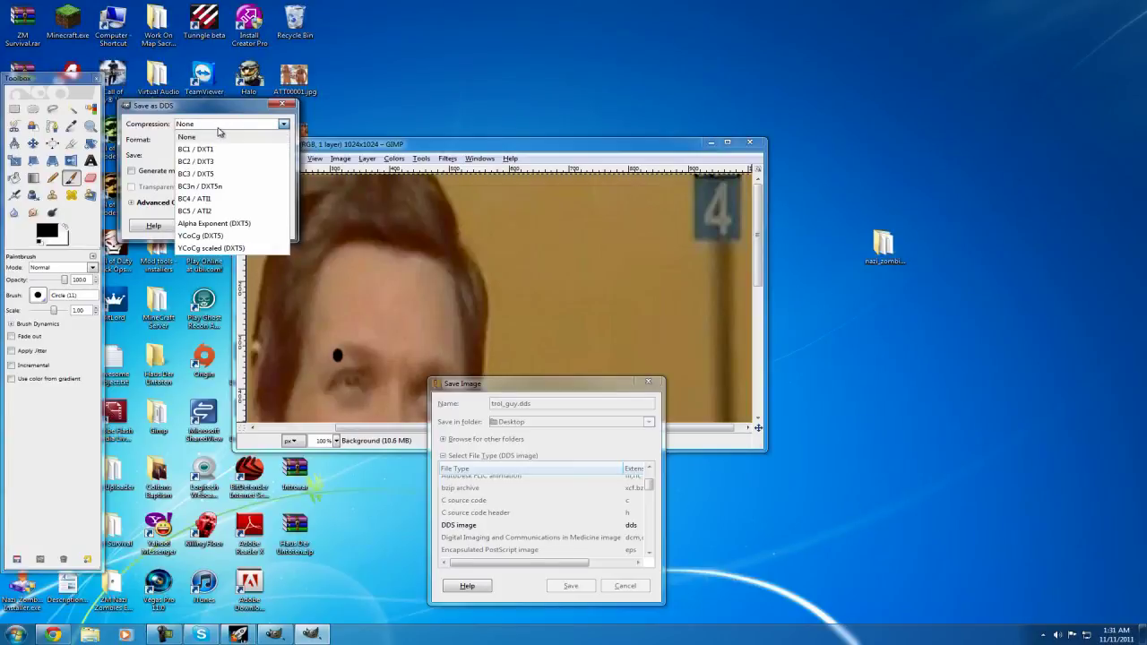
left_click(202, 174)
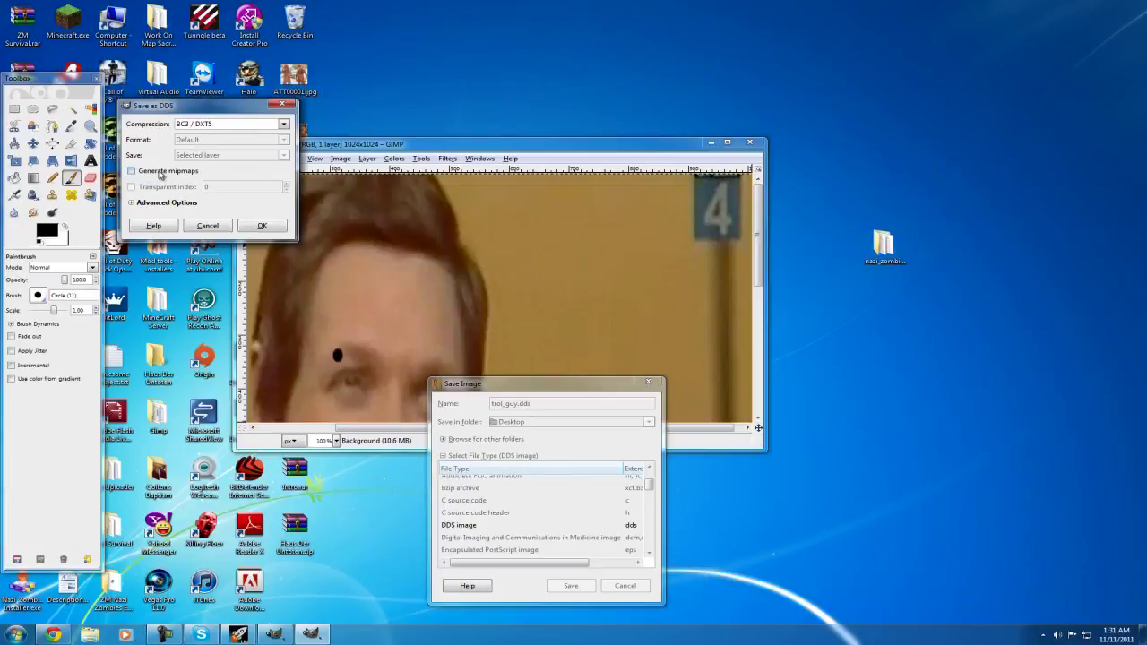
left_click(136, 174)
left_click(255, 226)
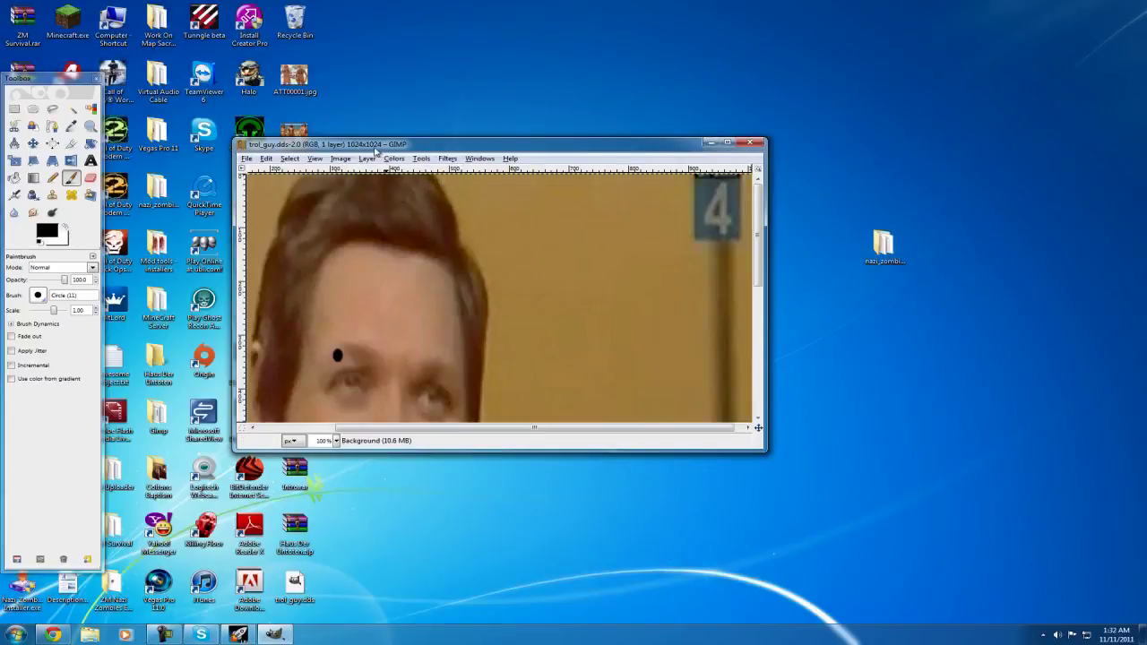
- Close the image and GIMP, and locate the saved trol_guy.dds on the desktop
left_click(750, 144)
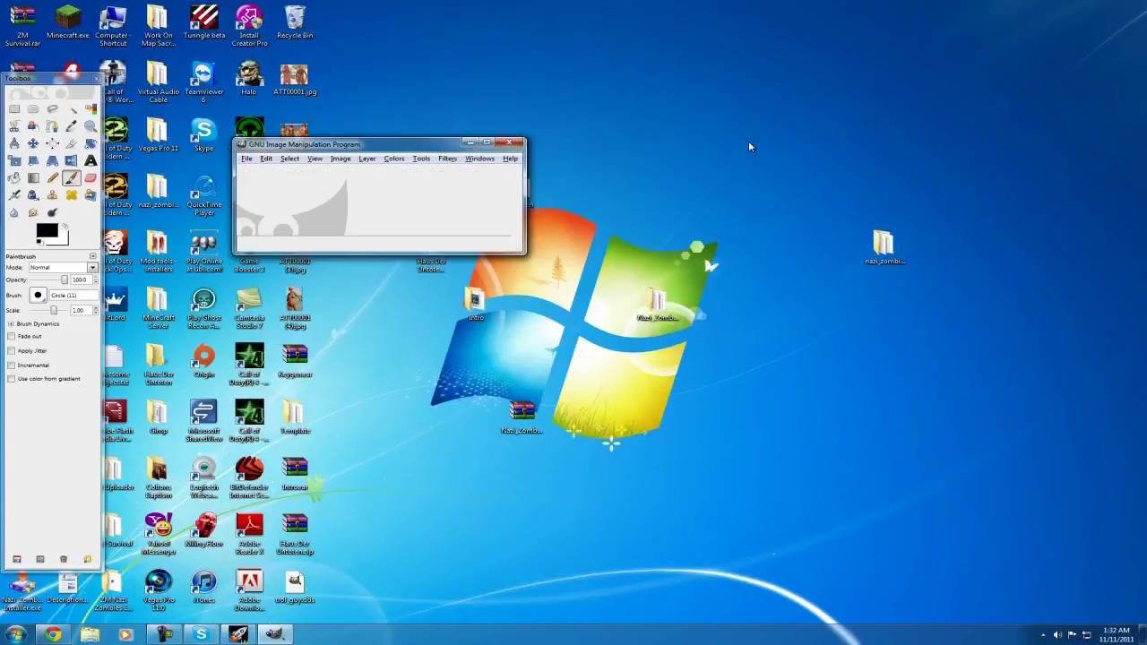
left_click(504, 144)
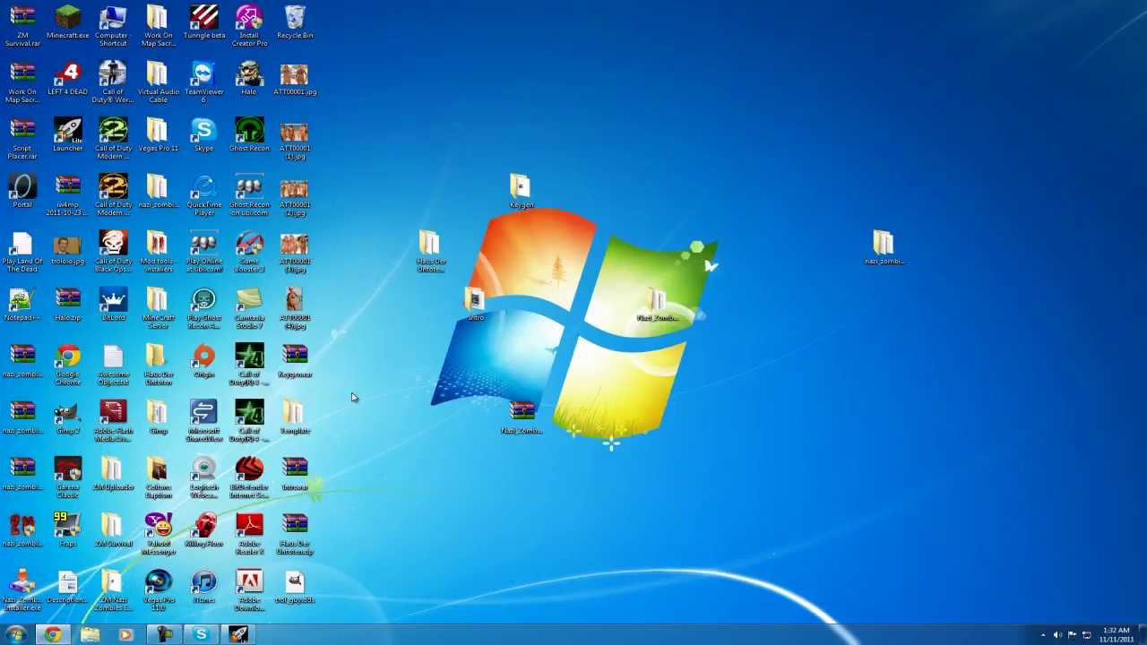
left_click(284, 598)
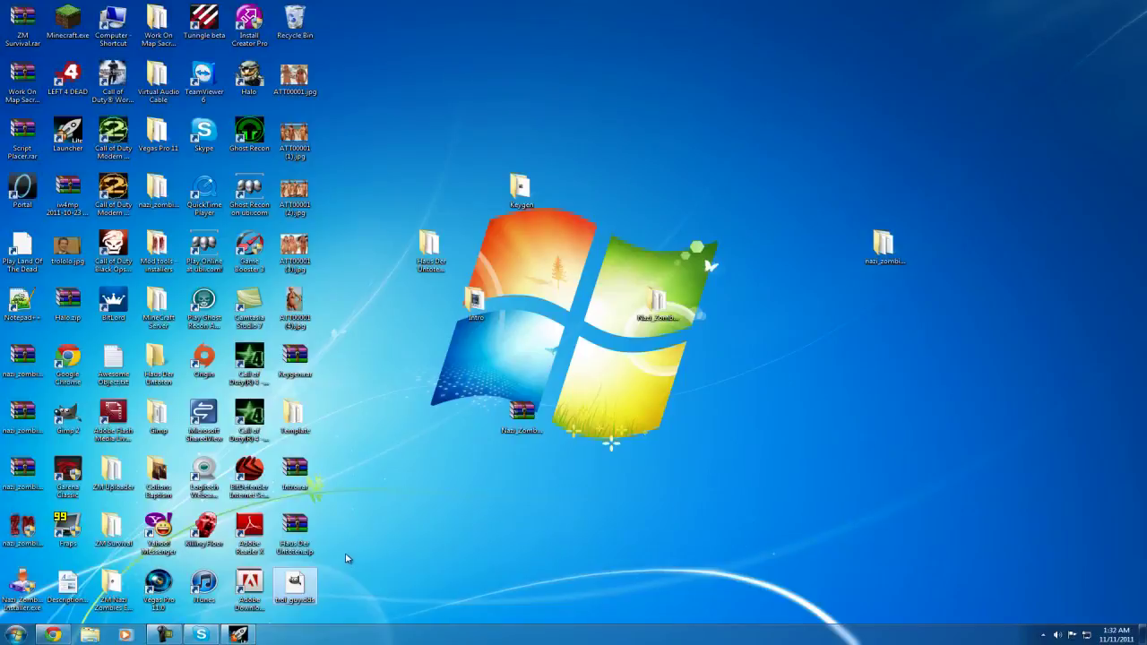
mouse_move(300, 584)
left_mouse_down()
mouse_move(387, 559)
mouse_move(295, 585)
mouse_move(345, 582)
mouse_move(282, 589)
left_mouse_up()
left_click(356, 591)
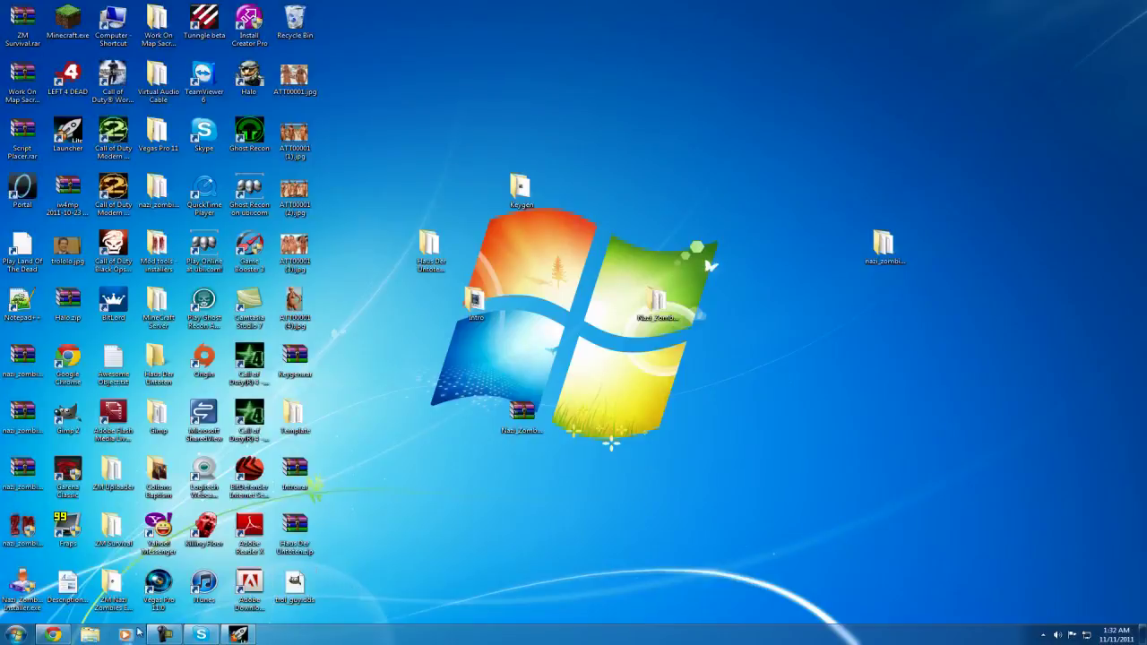
- Open the Call of Duty - World at War folder under Activision in Program Files (x86) on drive C in a file browser
left_click(90, 634)
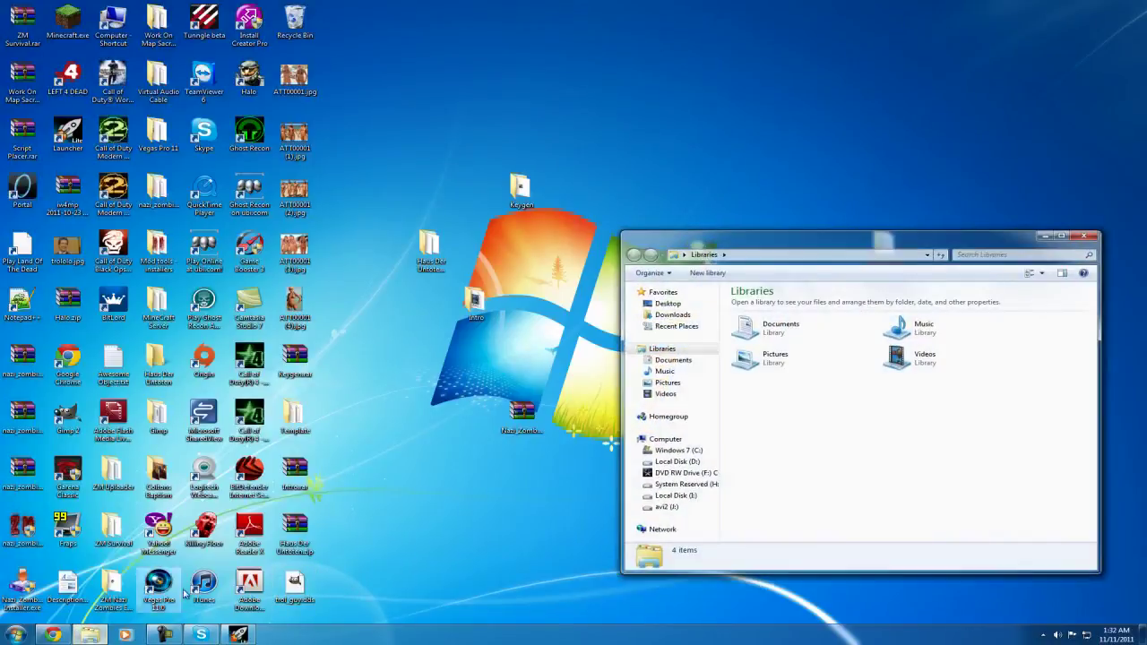
left_click(676, 450)
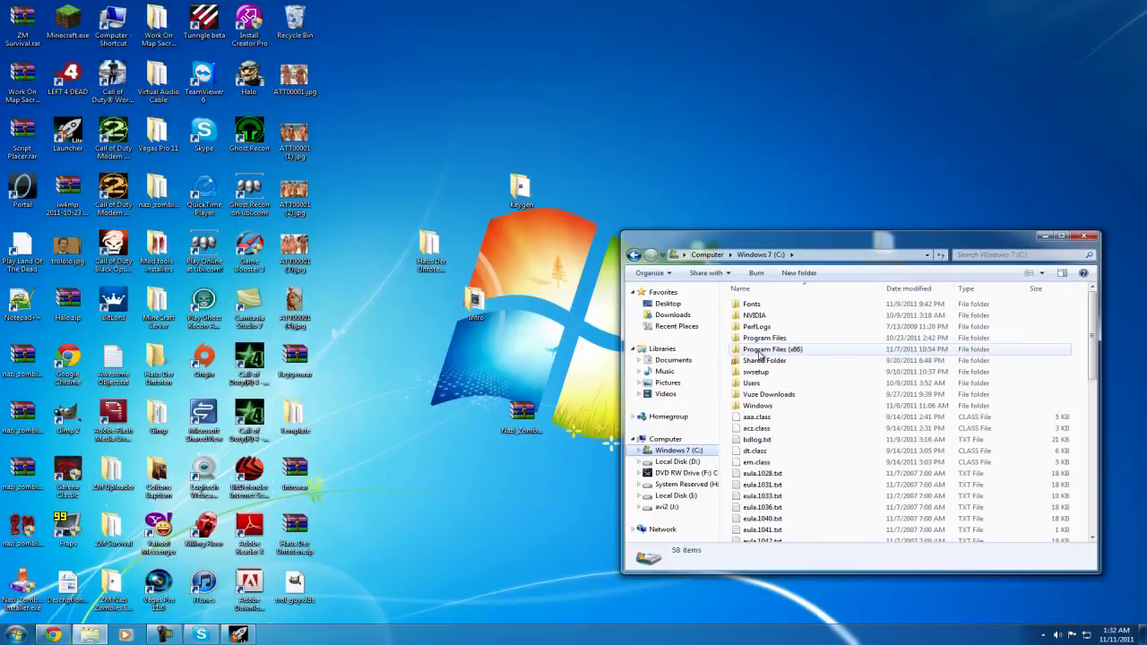
double_click(753, 351)
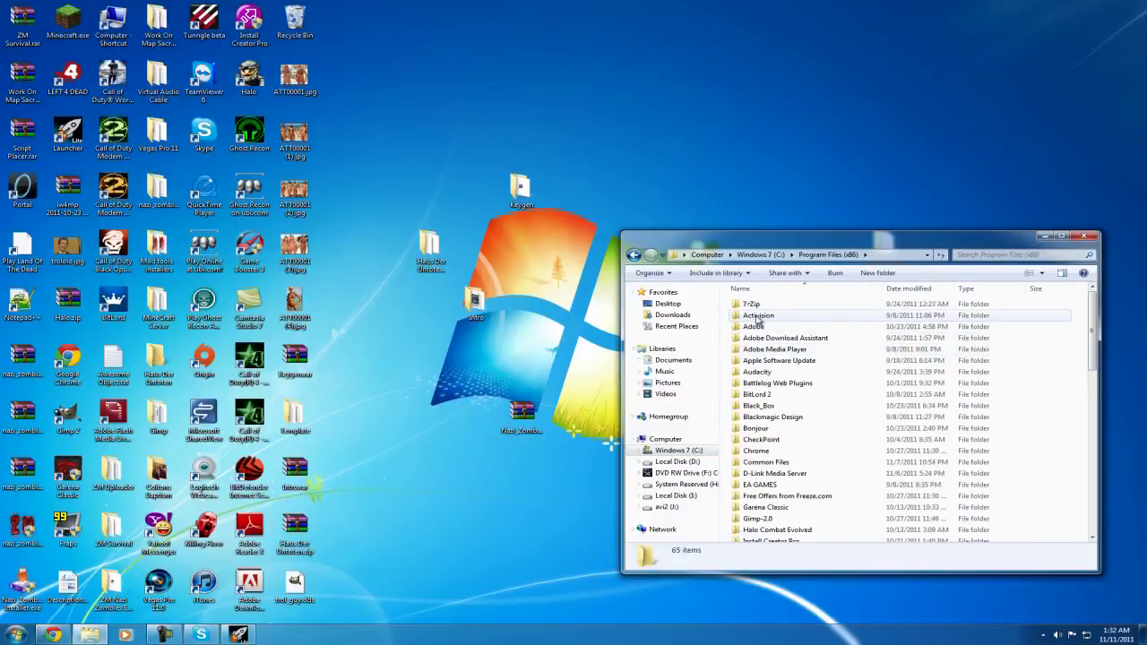
double_click(761, 317)
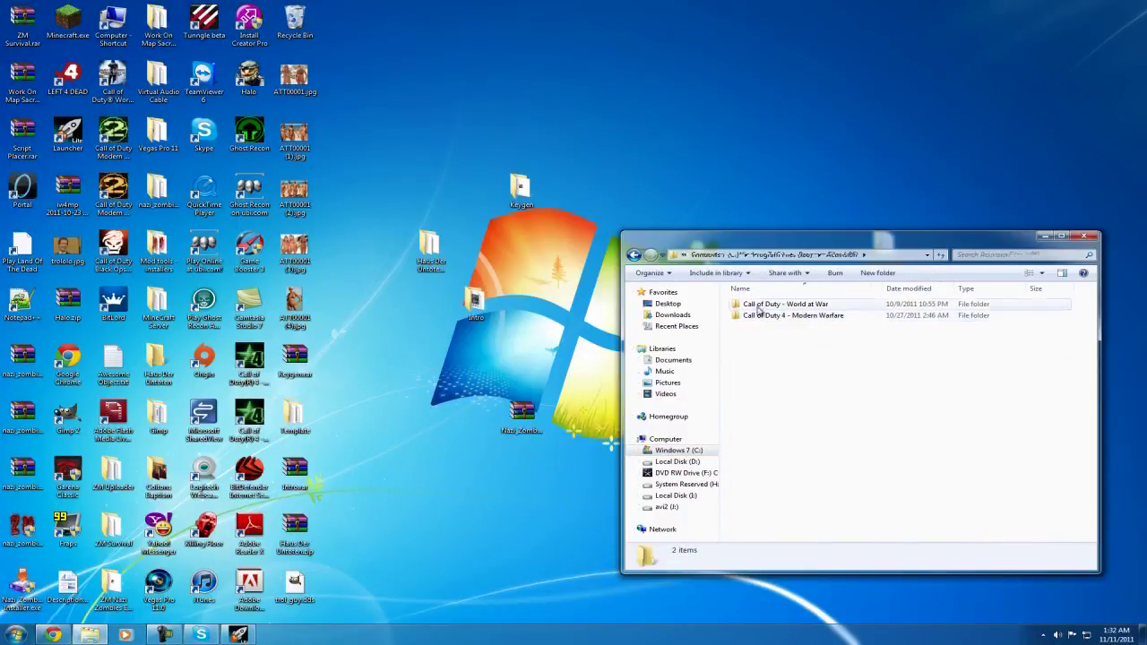
left_click(751, 306)
double_click(776, 308)
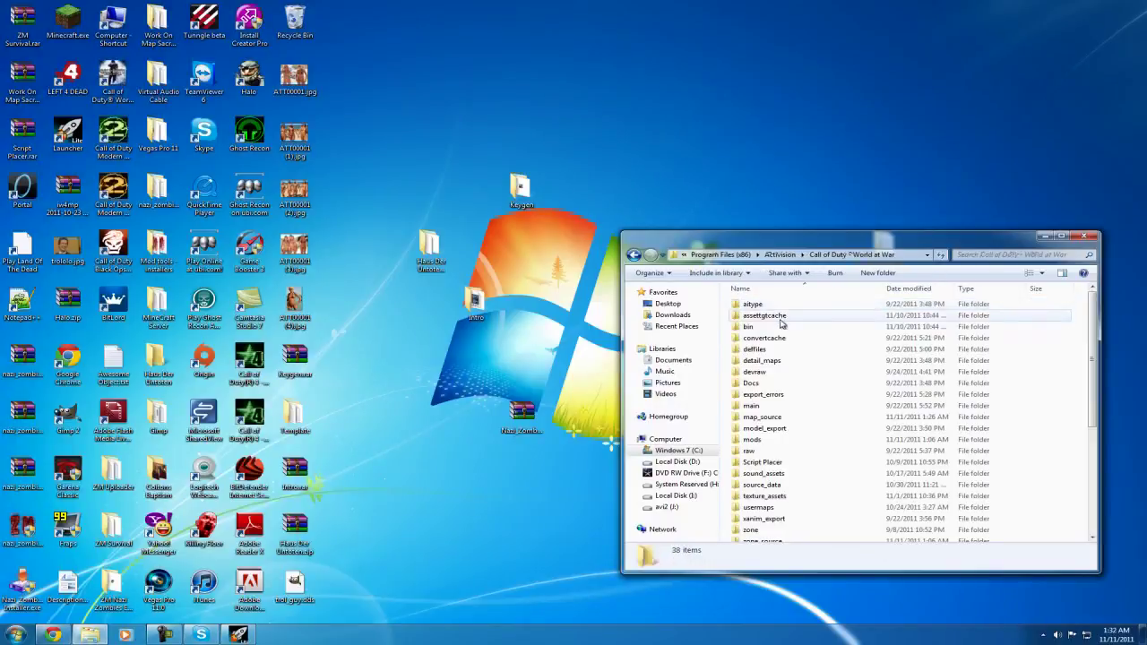
- Open the images folder inside the game's raw folder
scroll(762, 345, "down", 1)
scroll(767, 381, "down", 1)
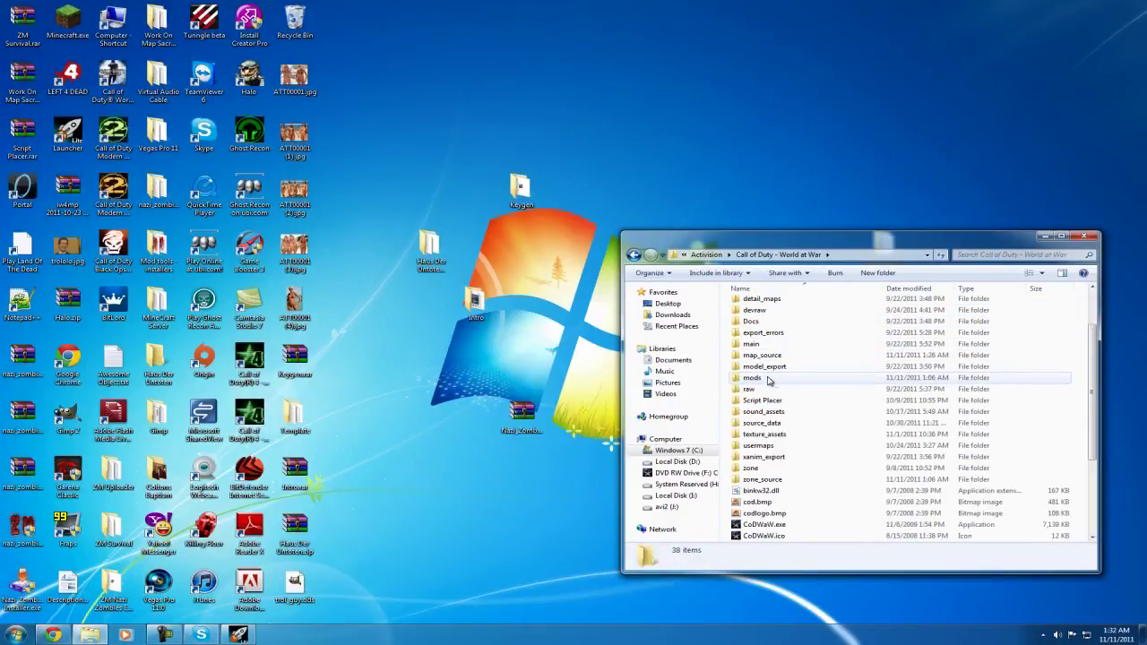
left_click(753, 392)
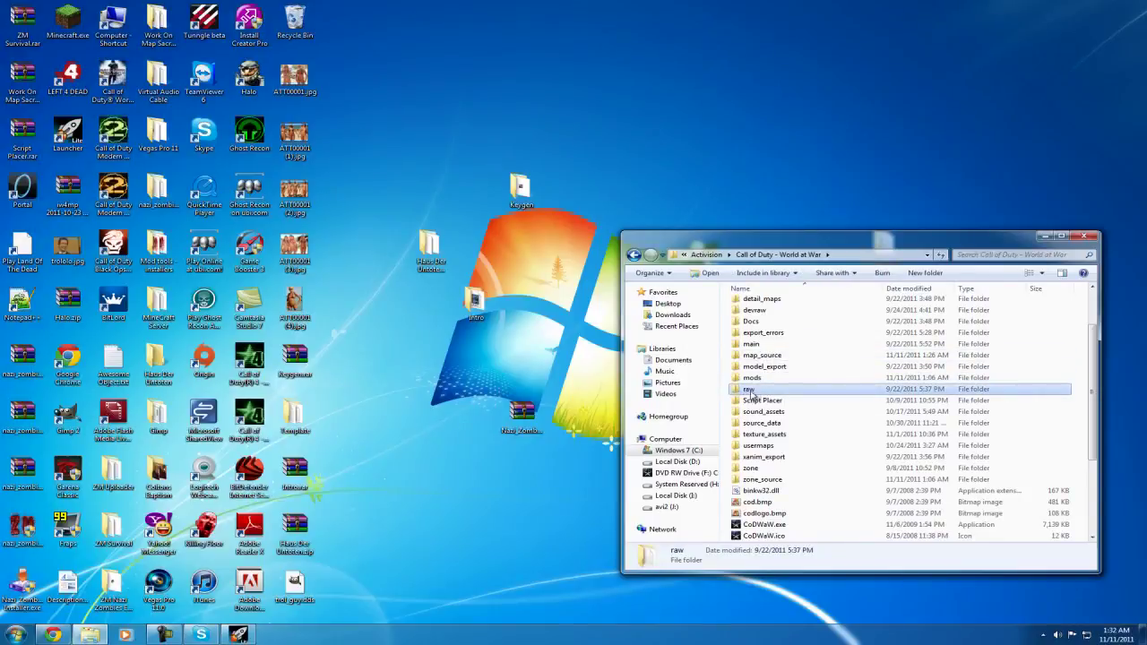
double_click(755, 394)
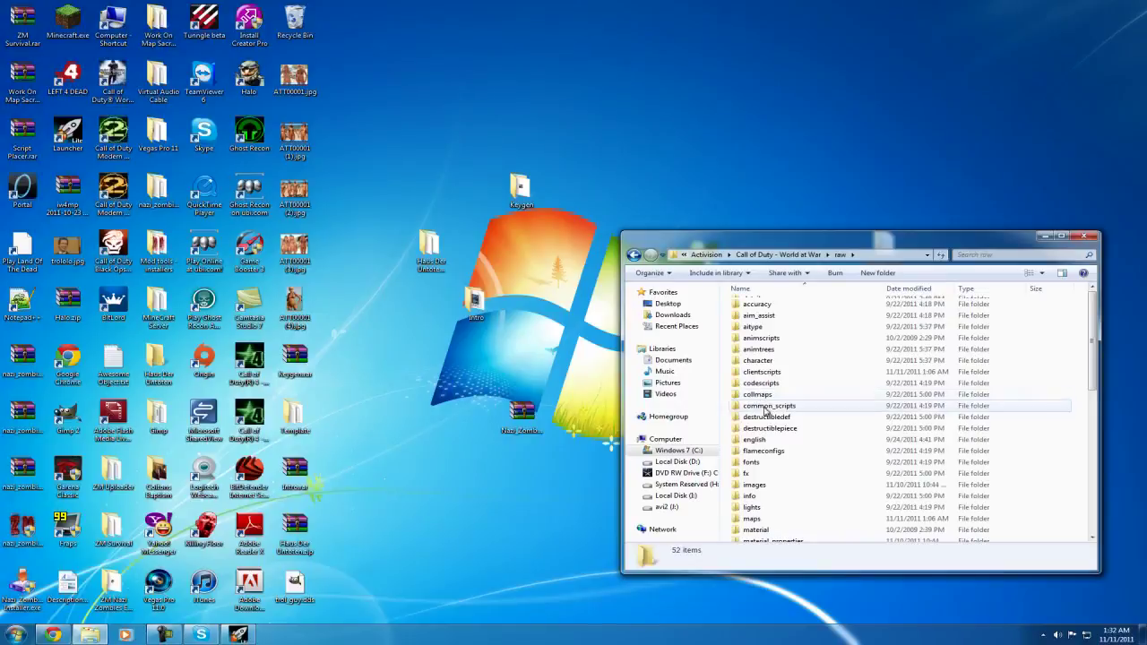
scroll(764, 434, "down", 1)
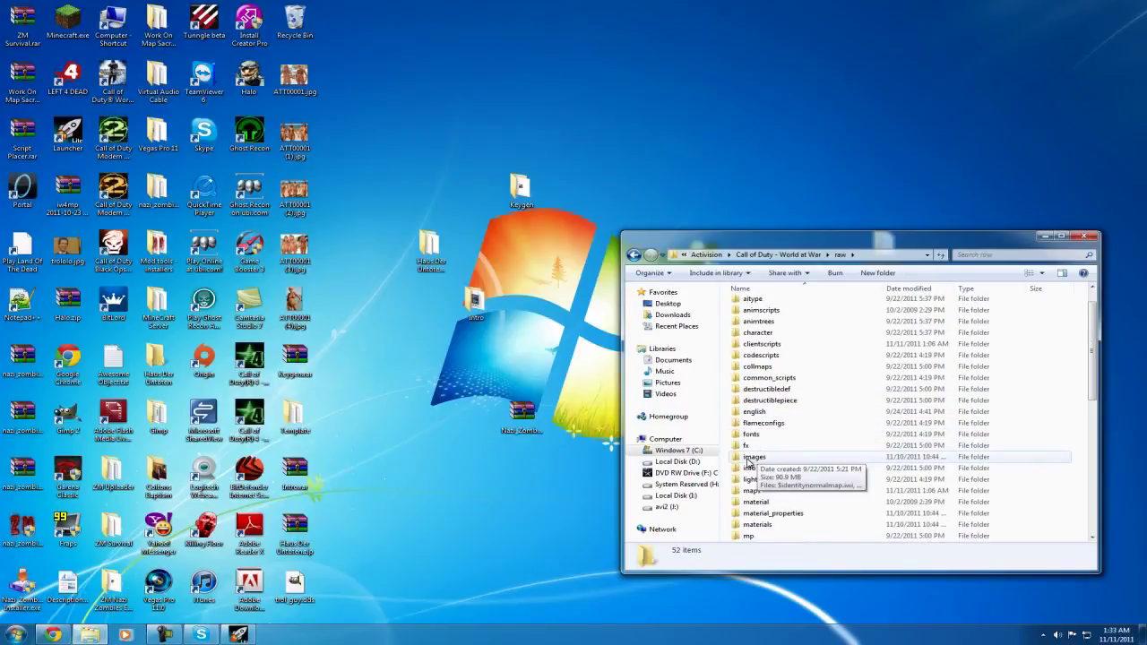
left_click(749, 461)
double_click(751, 463)
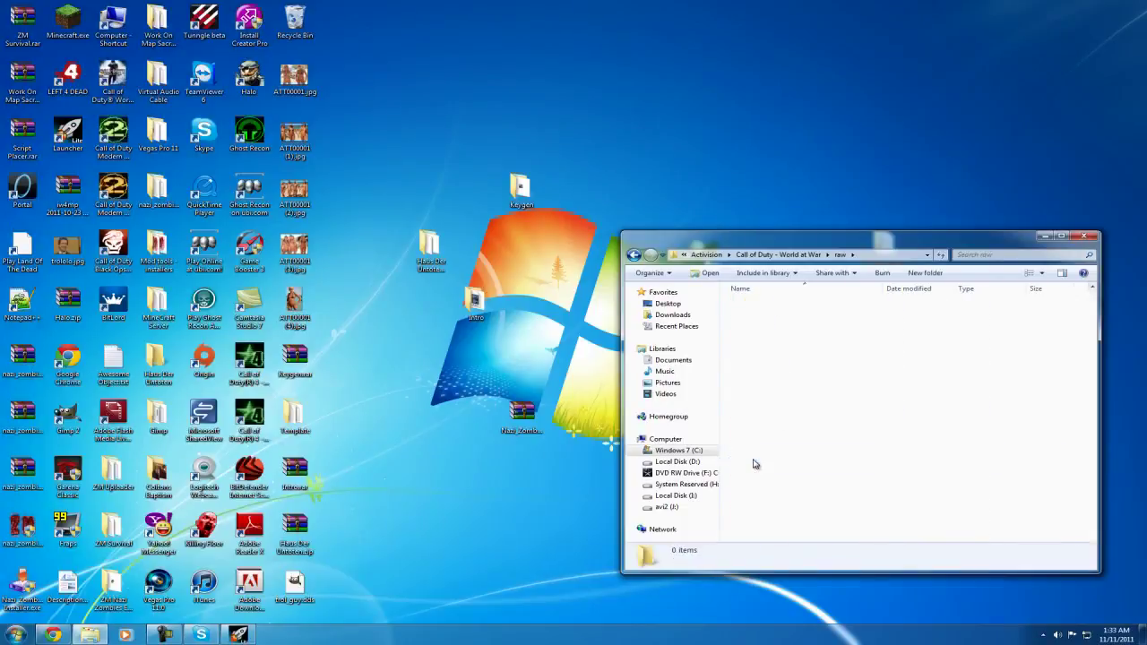
- Move trol_guy.dds from the desktop into raw\images with administrator permission, and close the folder window
scroll(757, 439, "down", 5)
scroll(755, 425, "down", 5)
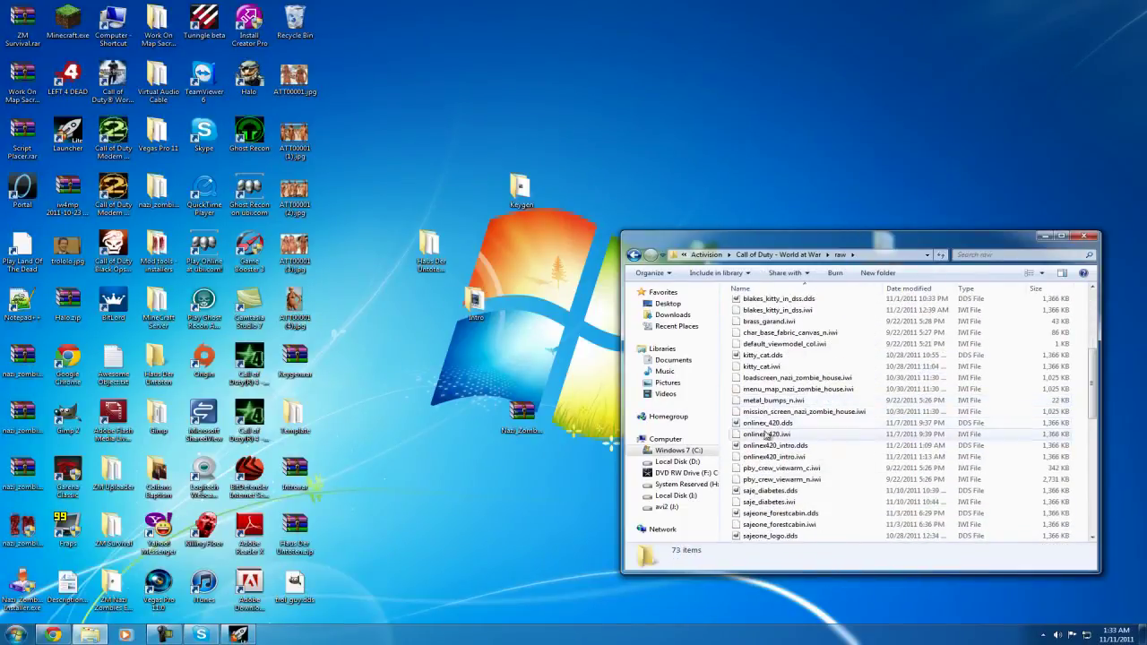
scroll(767, 422, "down", 4)
scroll(771, 412, "up", 10)
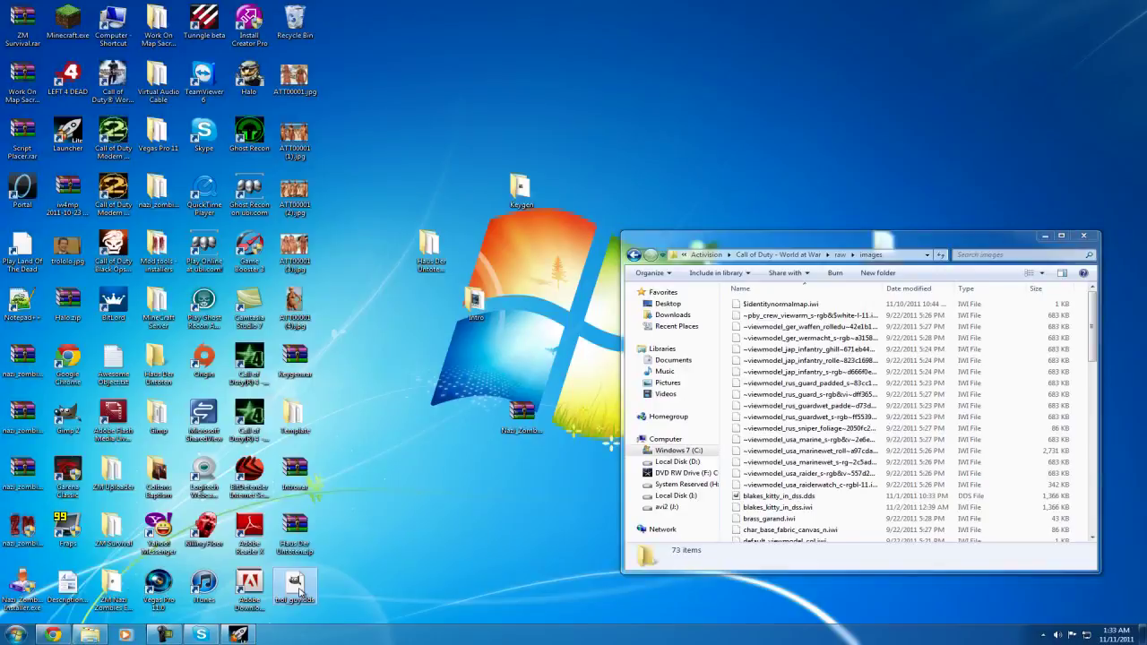
left_click_drag(295, 585, 726, 452)
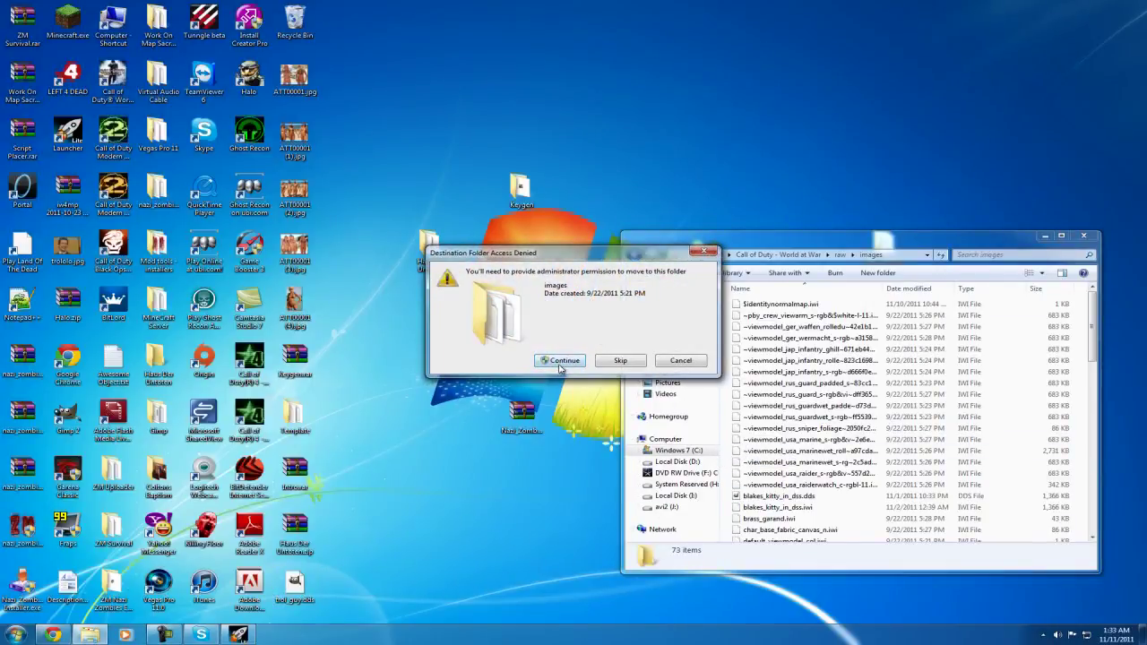
left_click(563, 361)
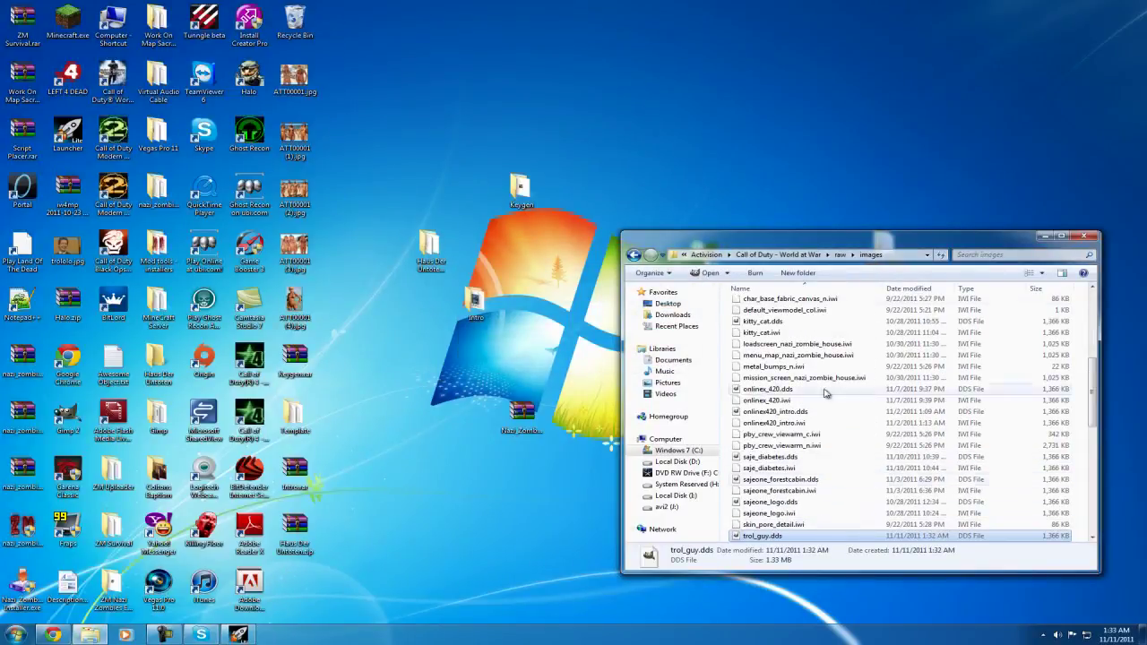
left_click(1084, 236)
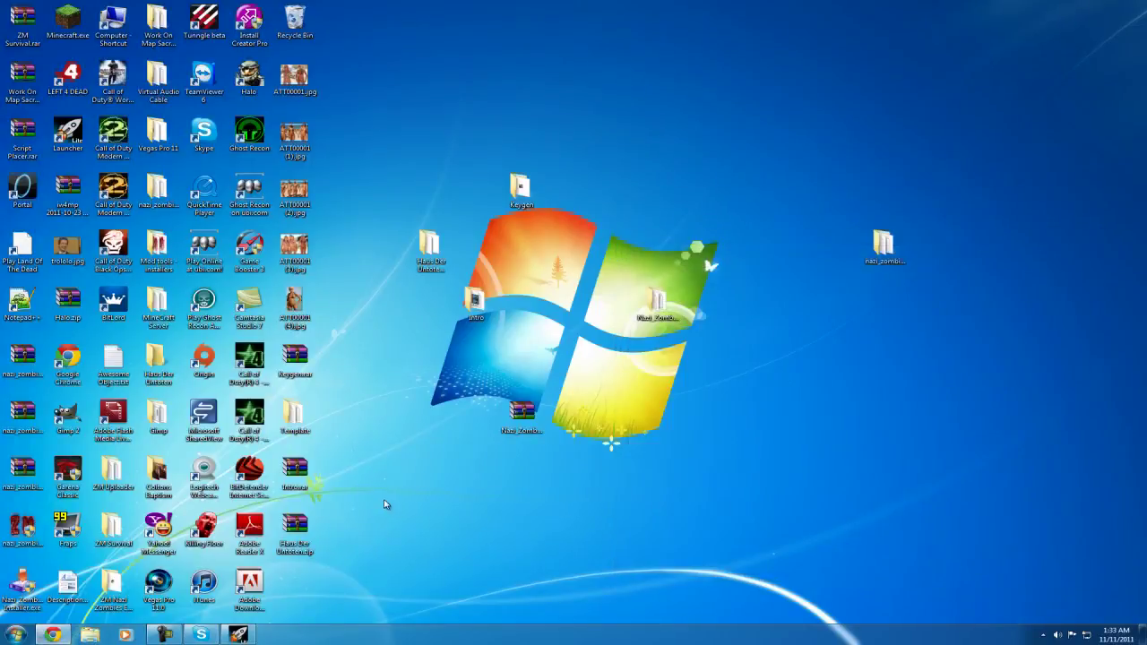
- Start the Asset Manager from the mod tools Launcher and move its window up so it is fully visible
left_click(239, 635)
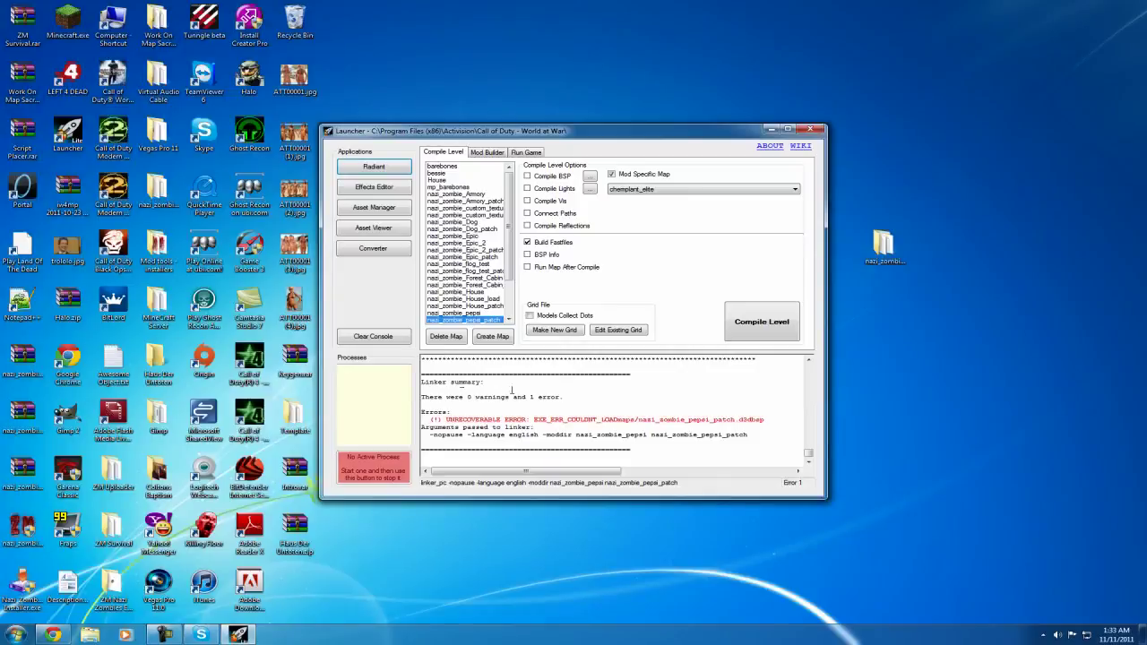
left_click(370, 212)
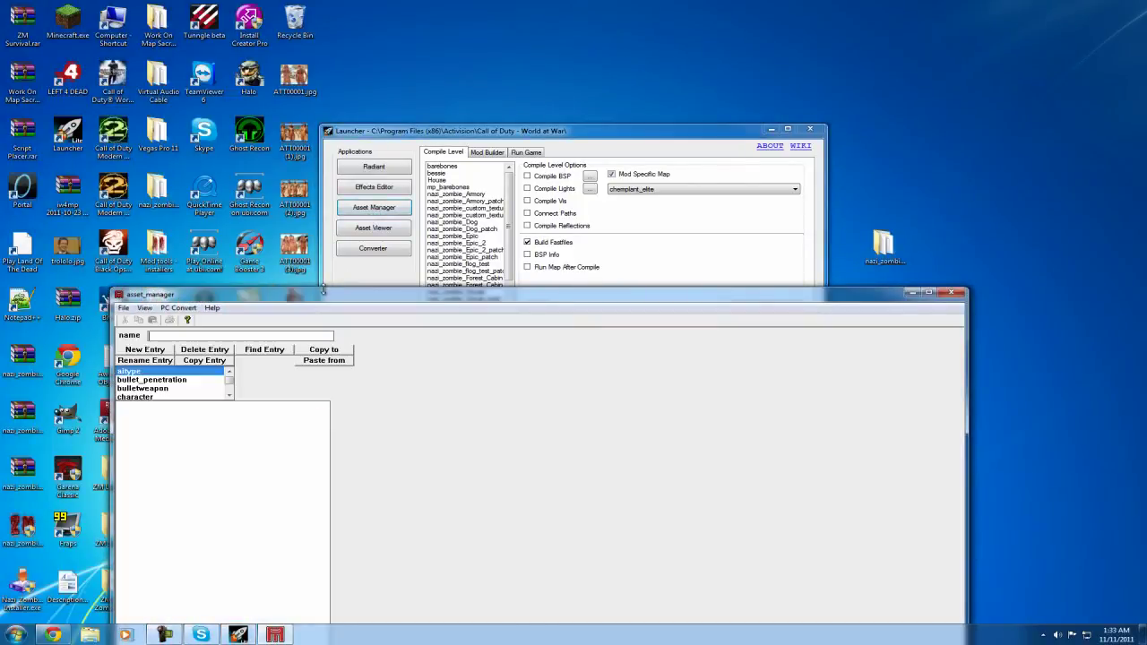
left_click(131, 298)
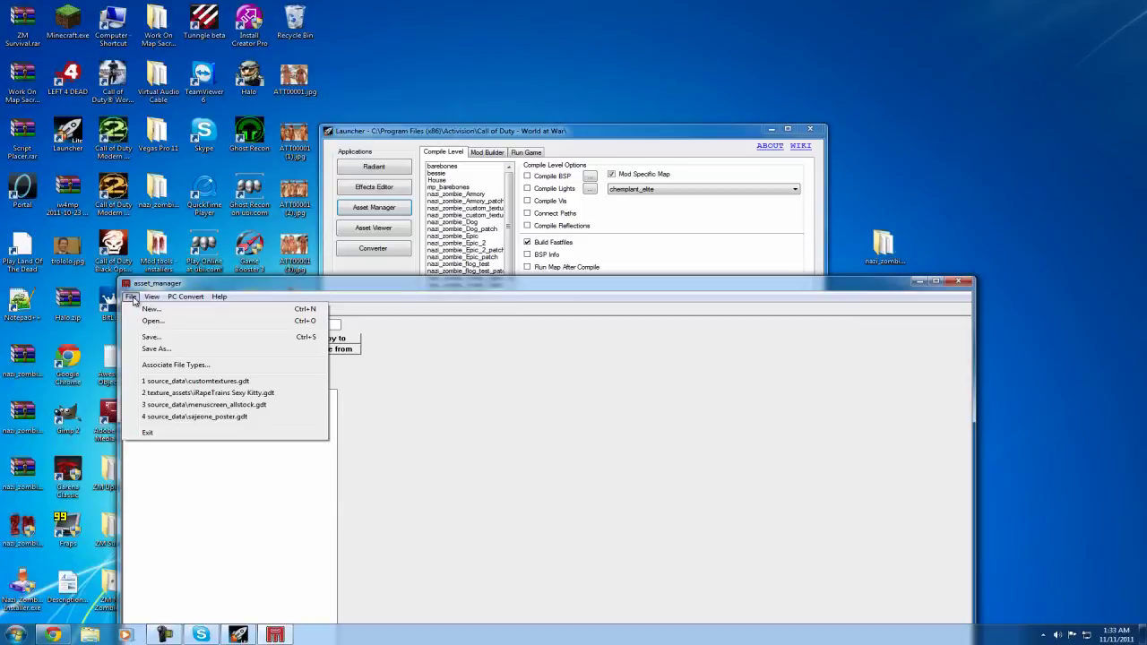
left_click(151, 297)
left_click_drag(169, 283, 167, 82)
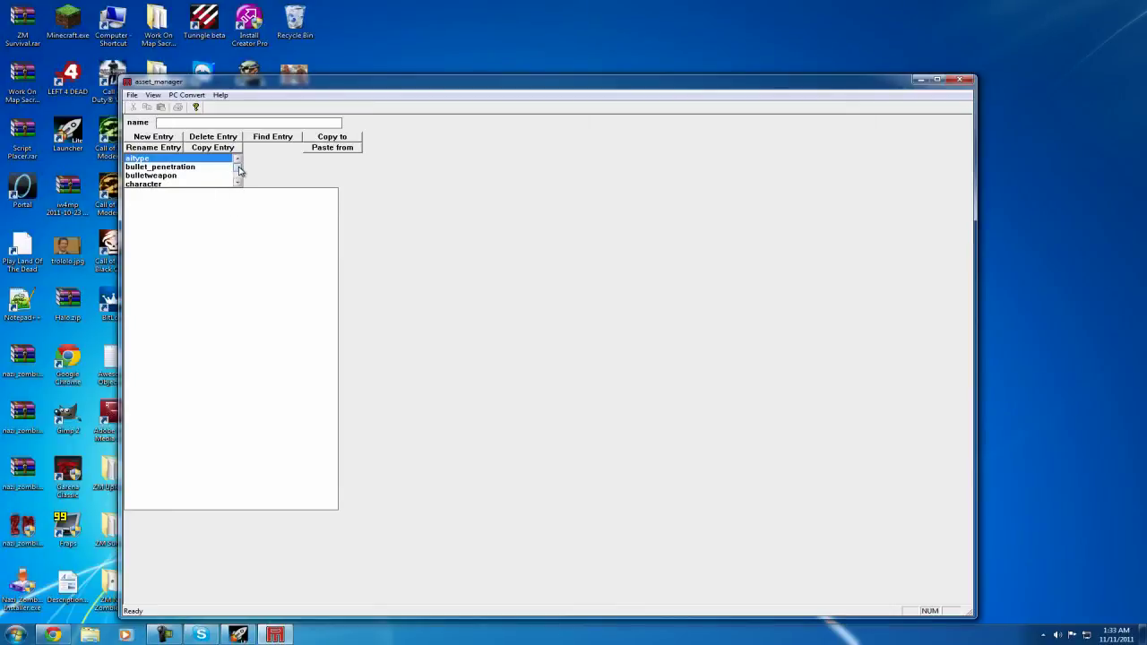
- Start saving a new game data file and browse to the source_data folder of Call of Duty - World at War
left_click(131, 95)
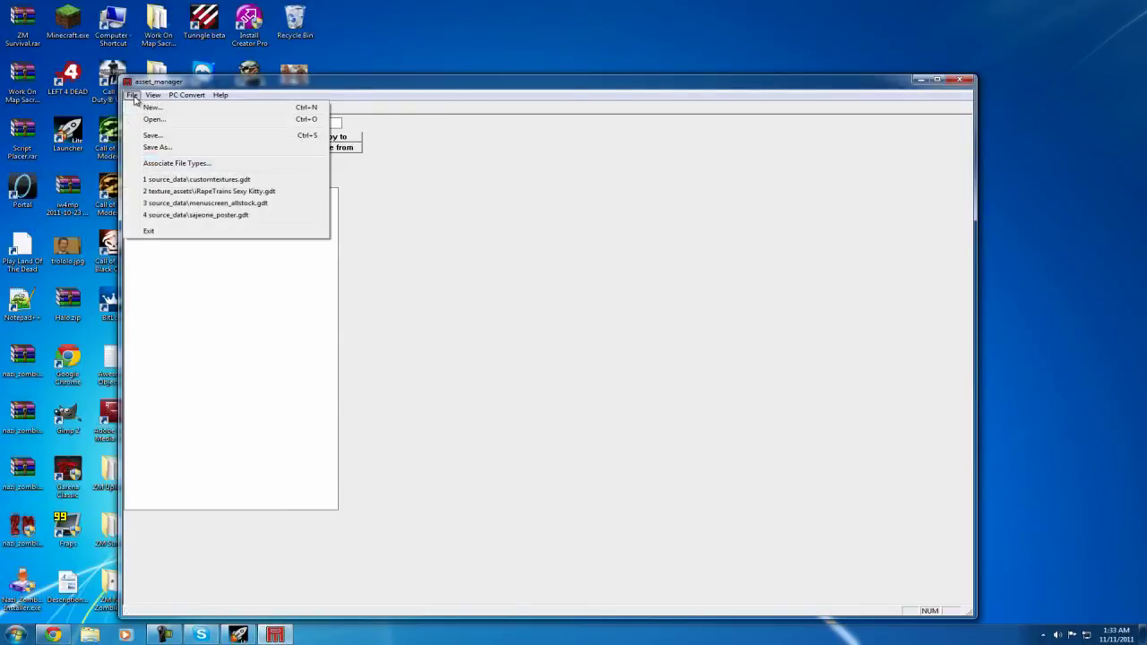
left_click(150, 136)
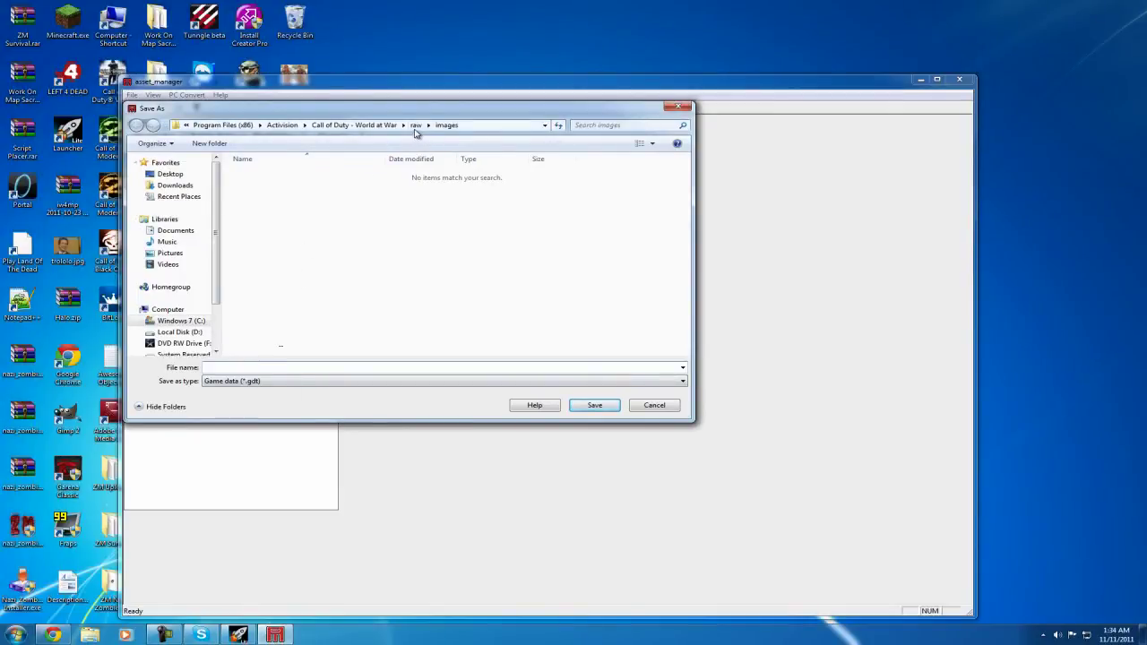
left_click(415, 125)
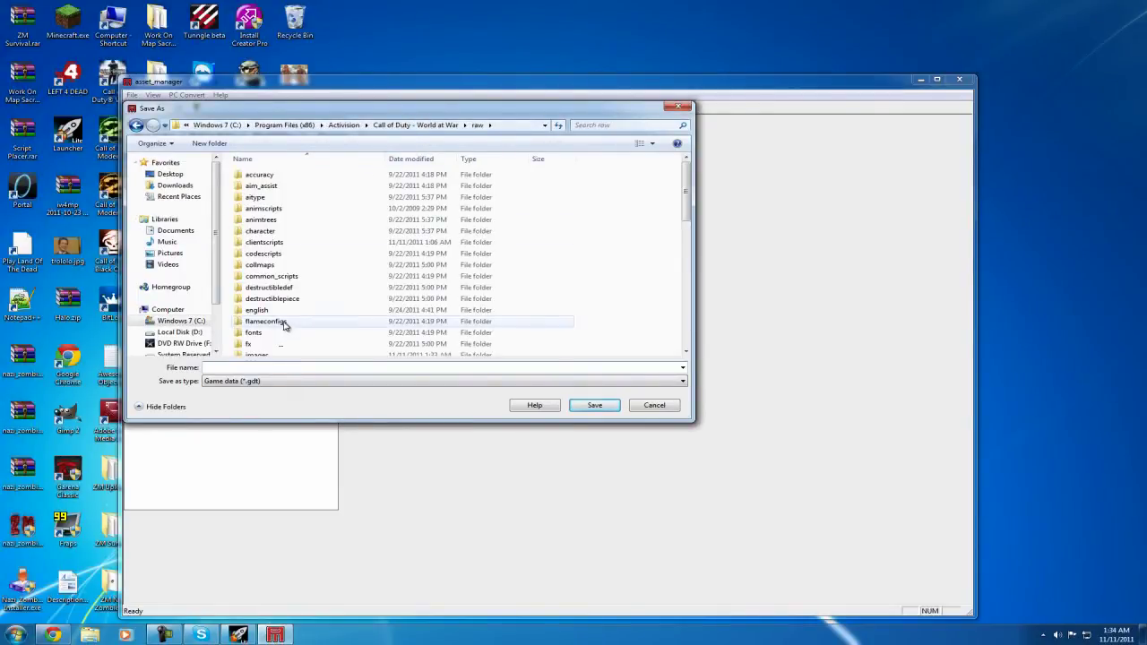
left_click_drag(688, 201, 686, 169)
left_click(415, 124)
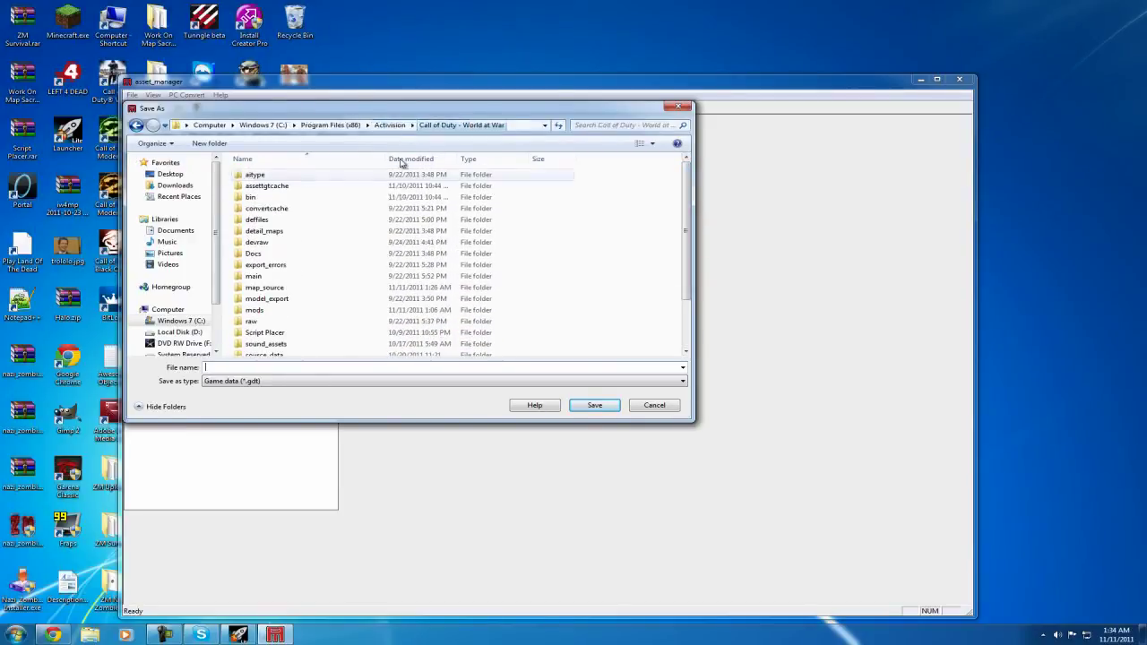
left_click_drag(683, 224, 681, 248)
double_click(277, 319)
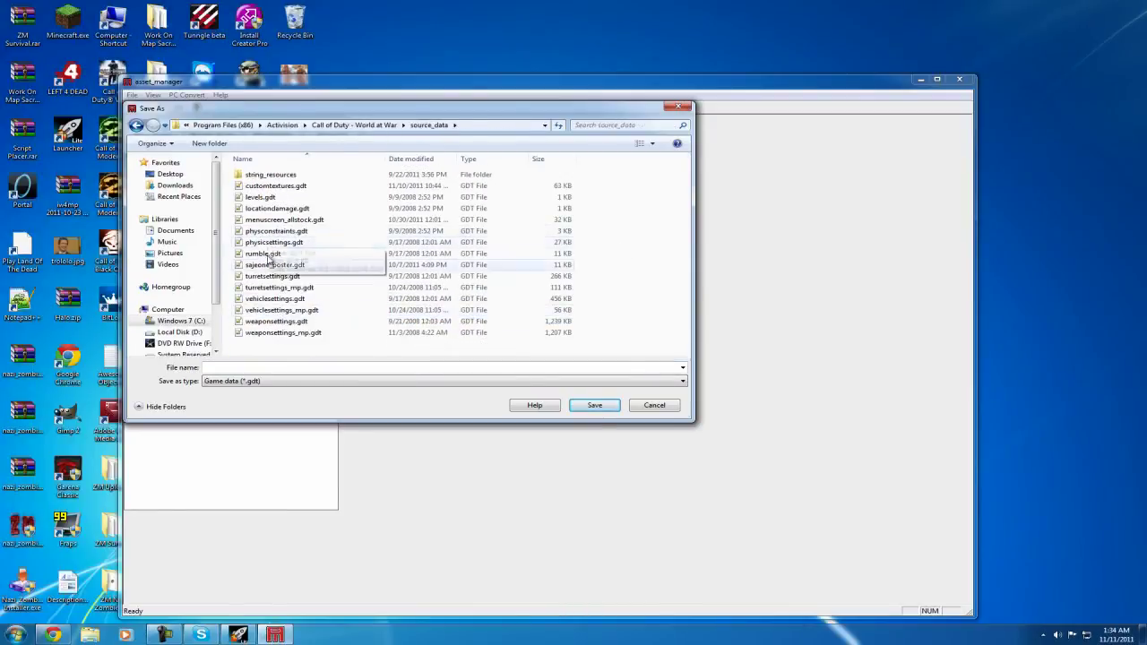
- Go back to the Call of Duty - World at War folder and reopen source_data as the save location
left_click(136, 126)
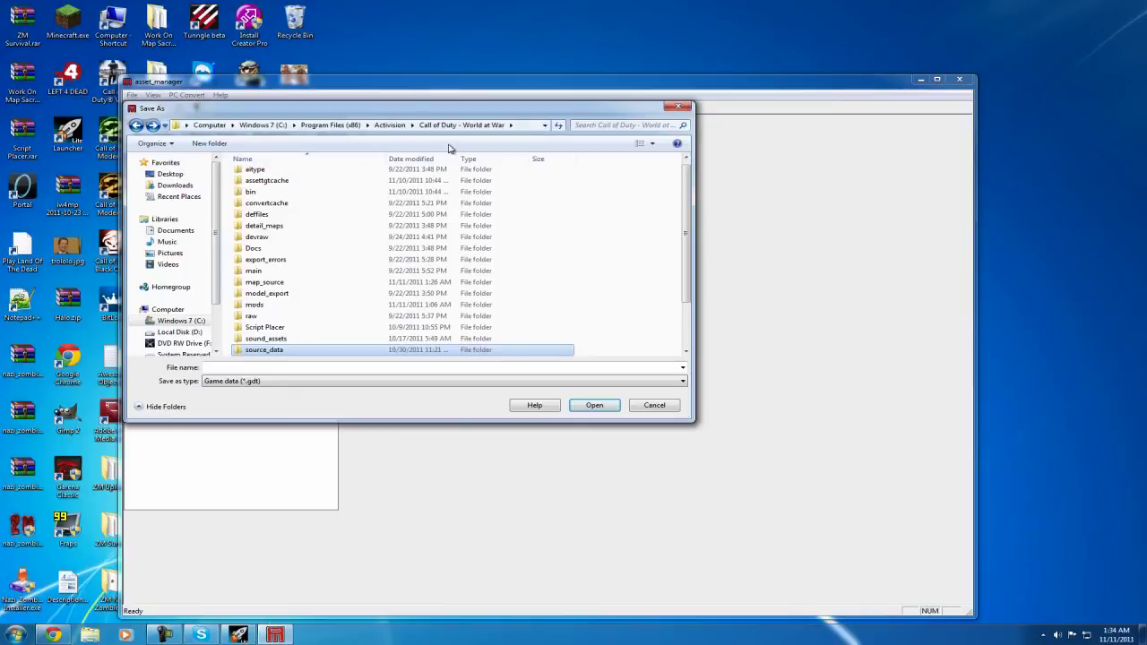
left_click(451, 126)
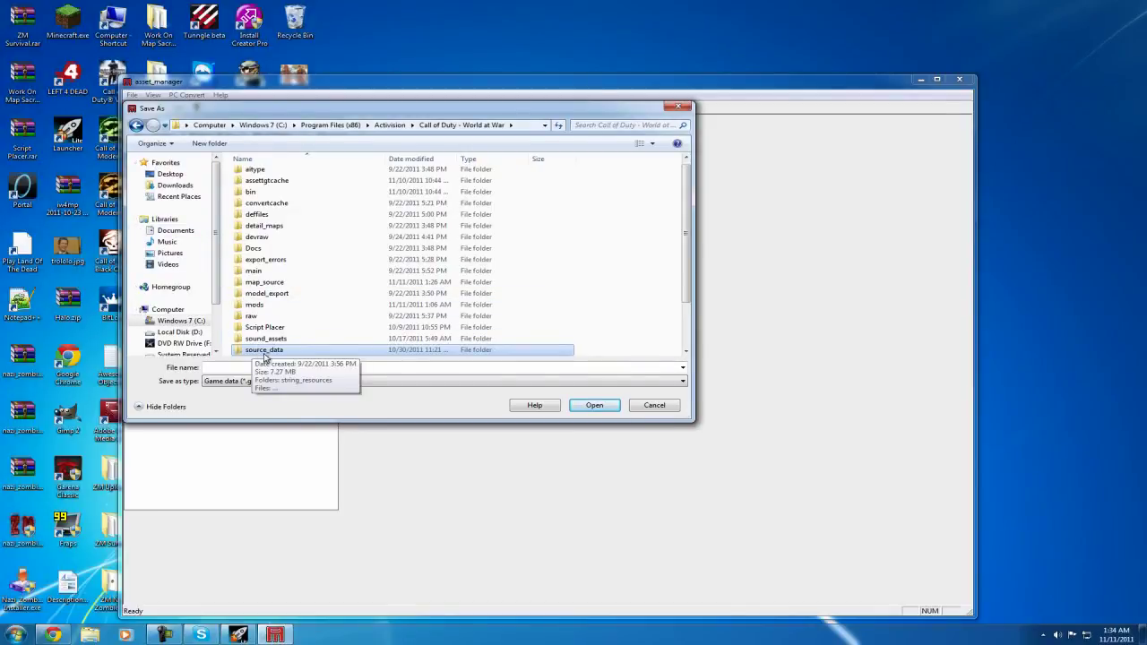
scroll(268, 356, "down", 2)
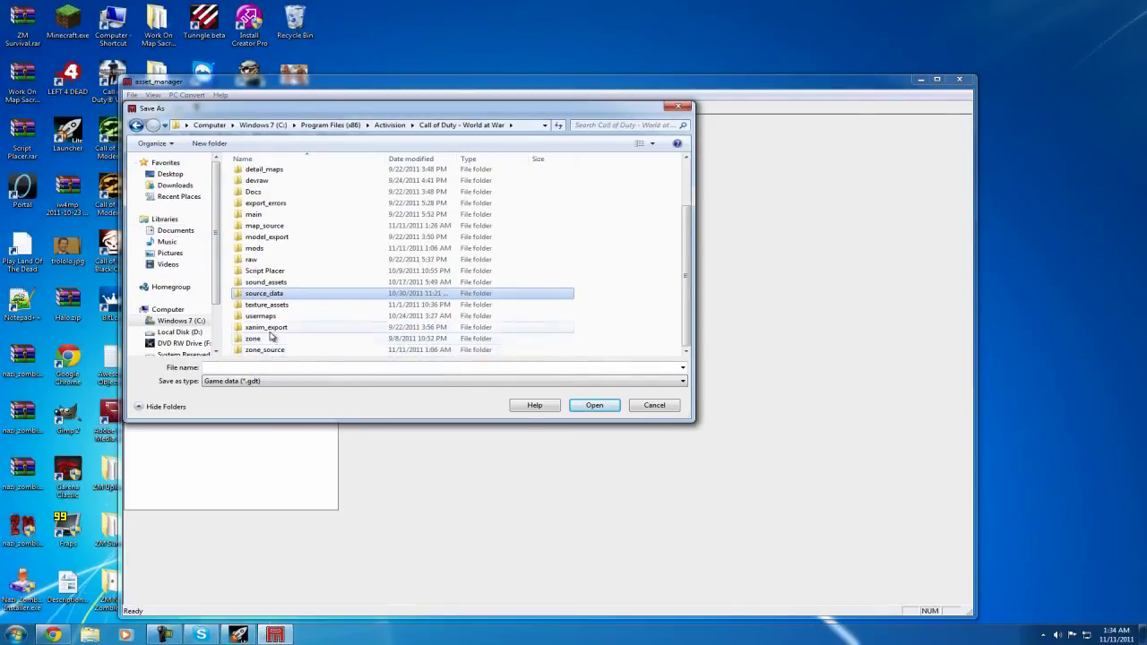
scroll(273, 331, "up", 1)
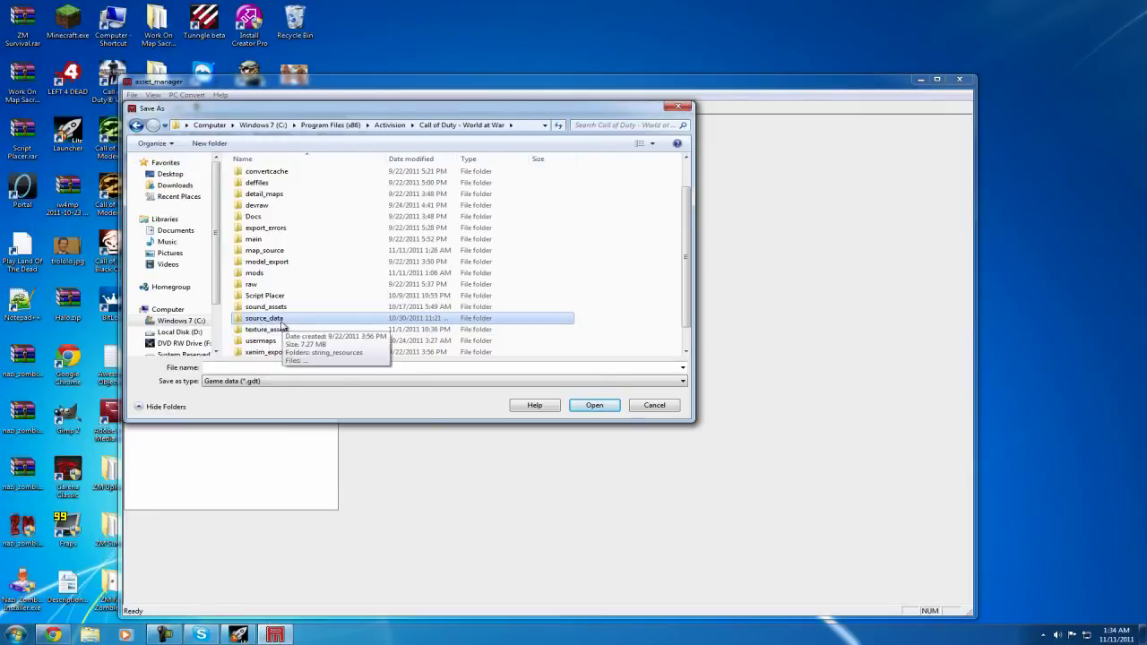
double_click(272, 319)
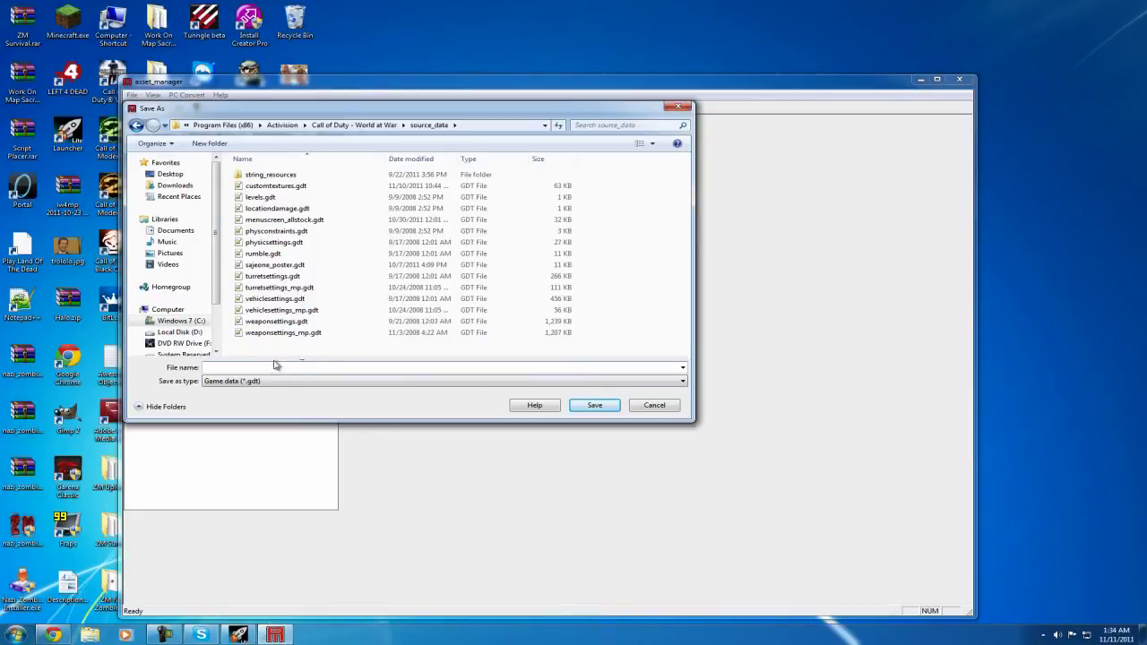
- Save the game data file in source_data under the name tutorial
left_click(215, 368)
type("s")
key("BackSpace")
type("tu")
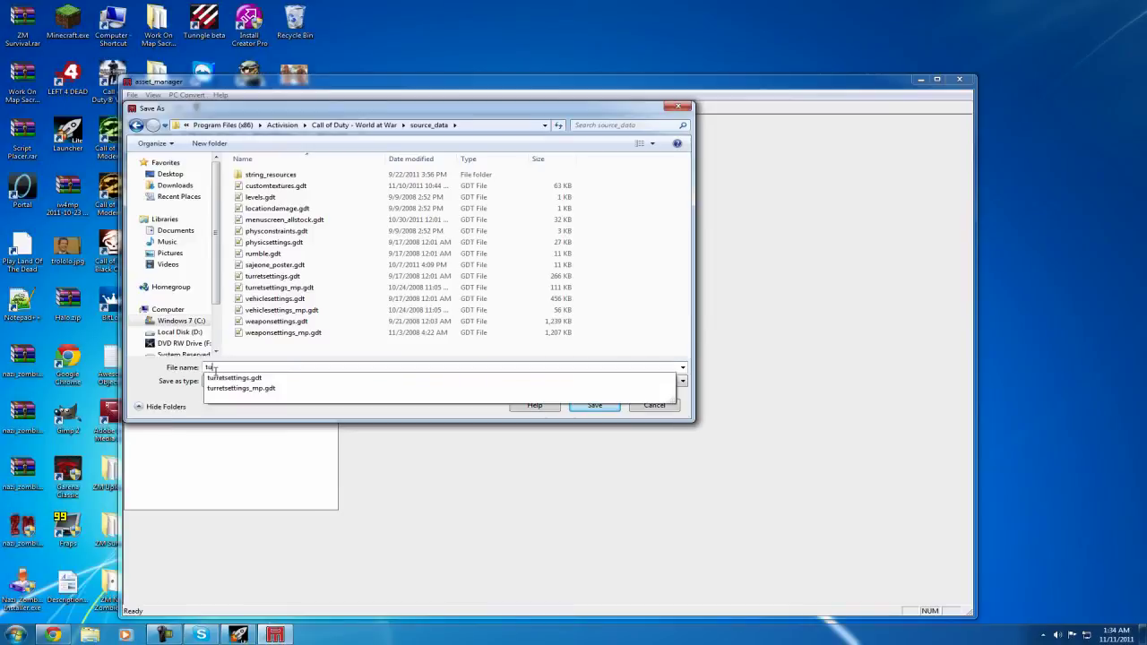
type("torial")
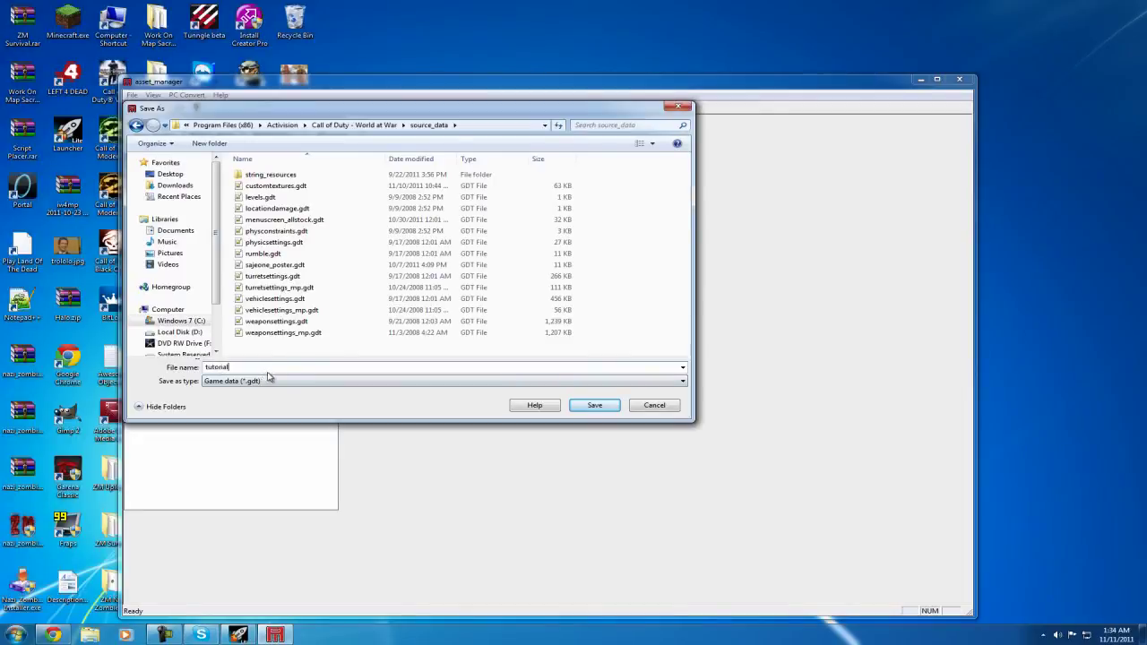
left_click(594, 405)
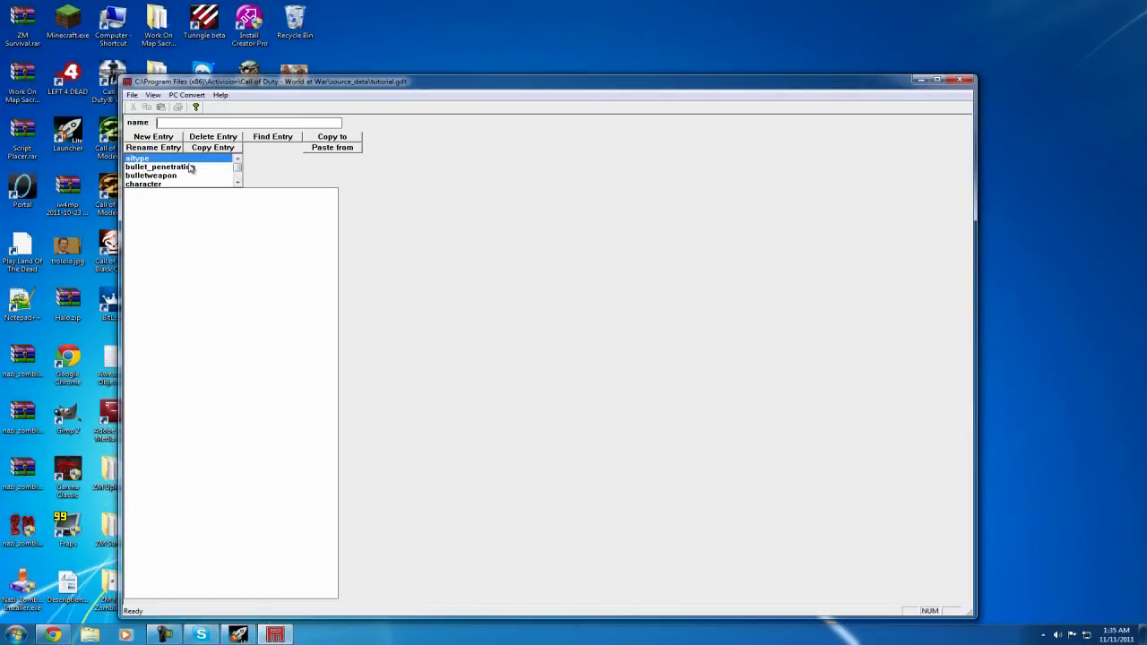
- Create a new material entry named trol_guy in the tutorial game data file
left_click_drag(238, 161, 240, 173)
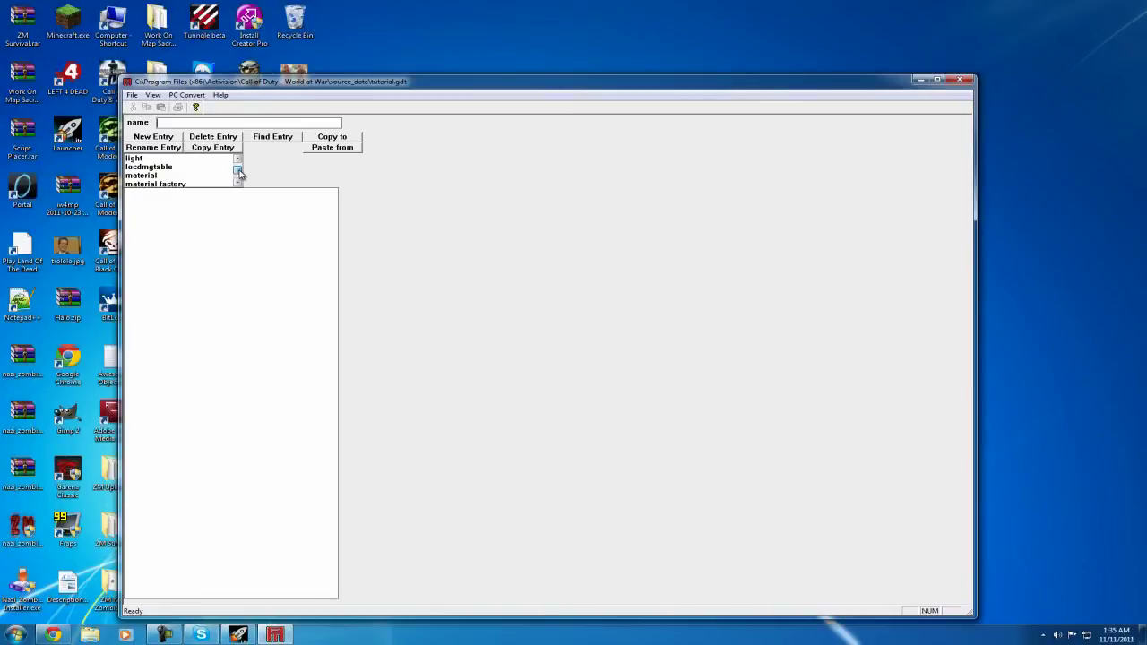
left_click(141, 176)
scroll(156, 170, "down", 3)
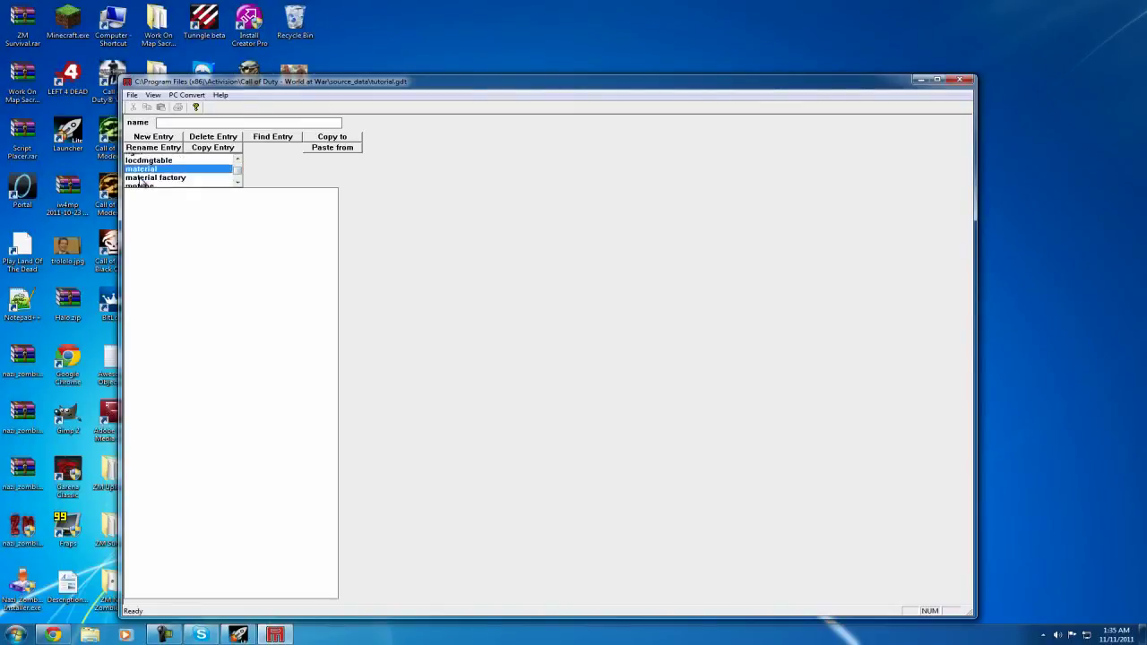
scroll(158, 168, "up", 1)
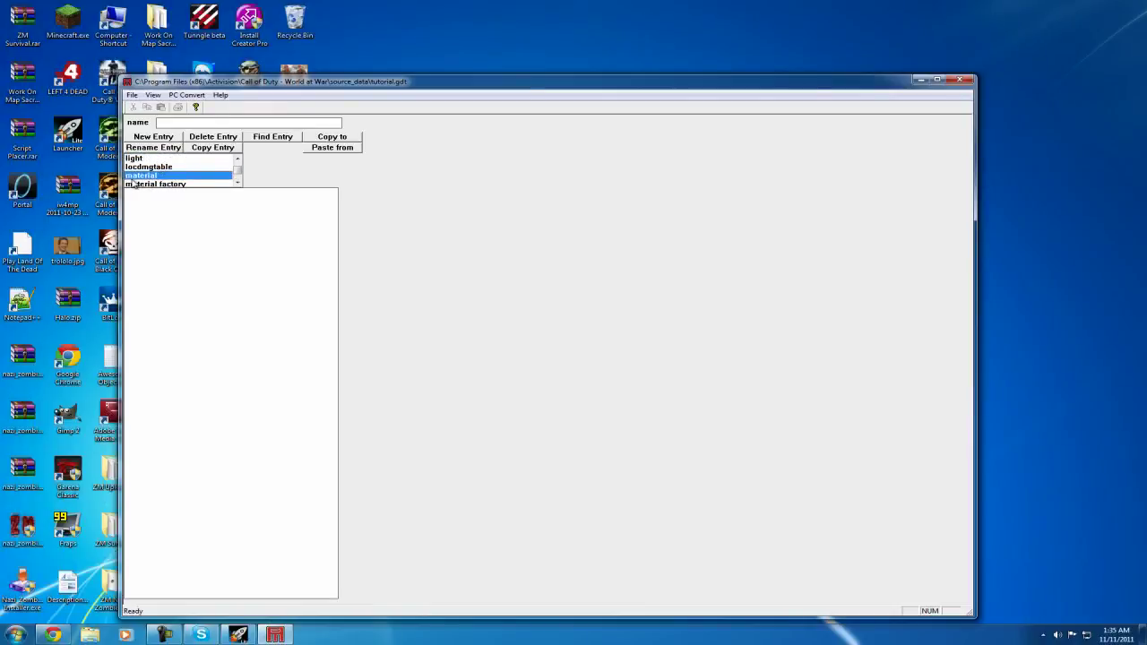
left_click(154, 137)
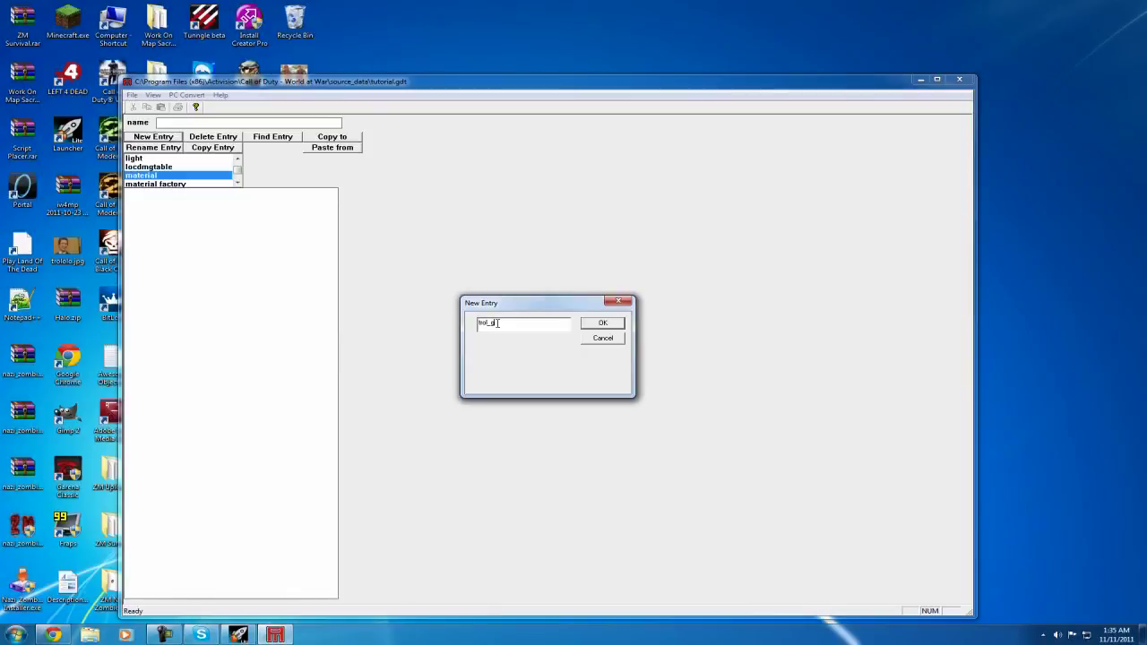
left_click(599, 326)
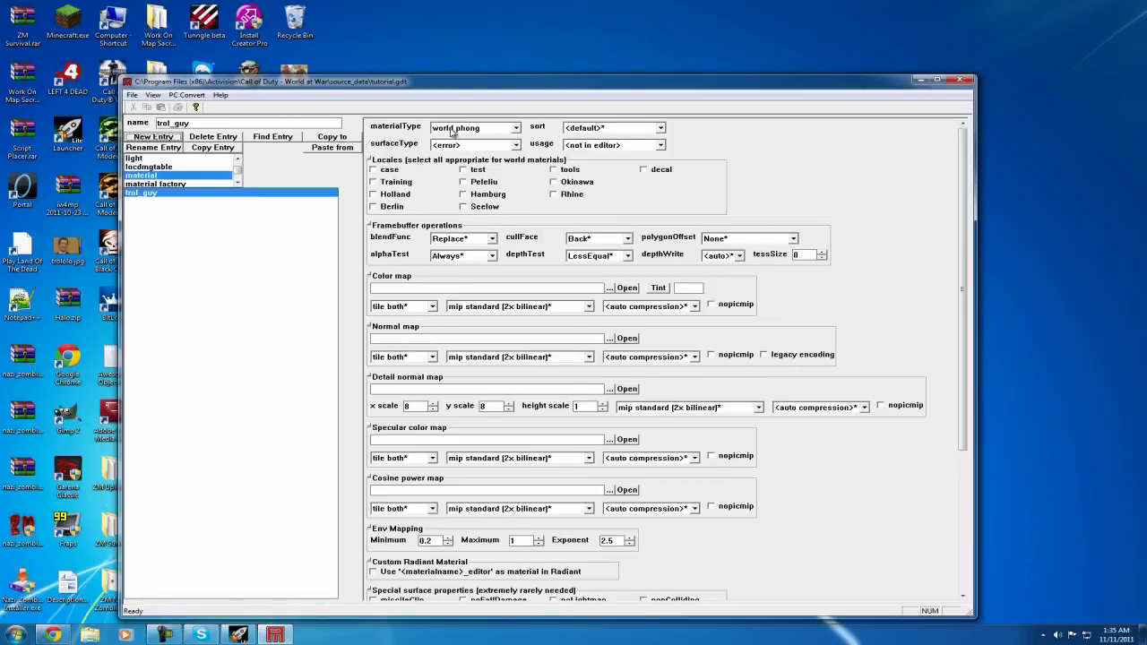
- Choose world phong as the material type of trol_guy and keep its sort at <default>
left_click(516, 129)
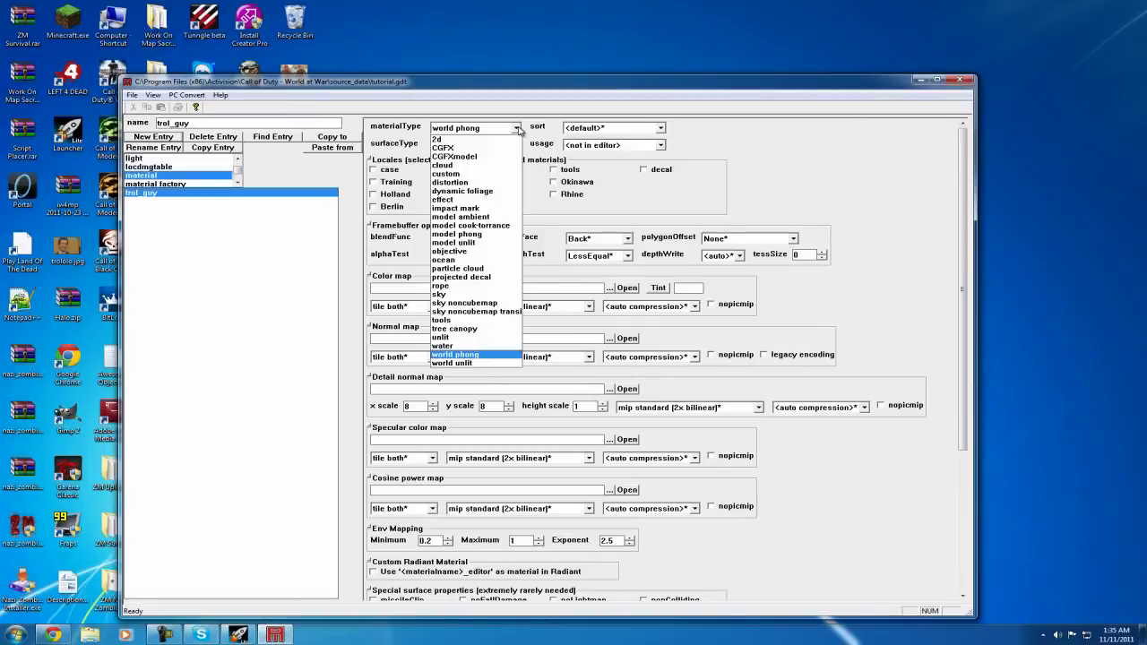
left_click(475, 356)
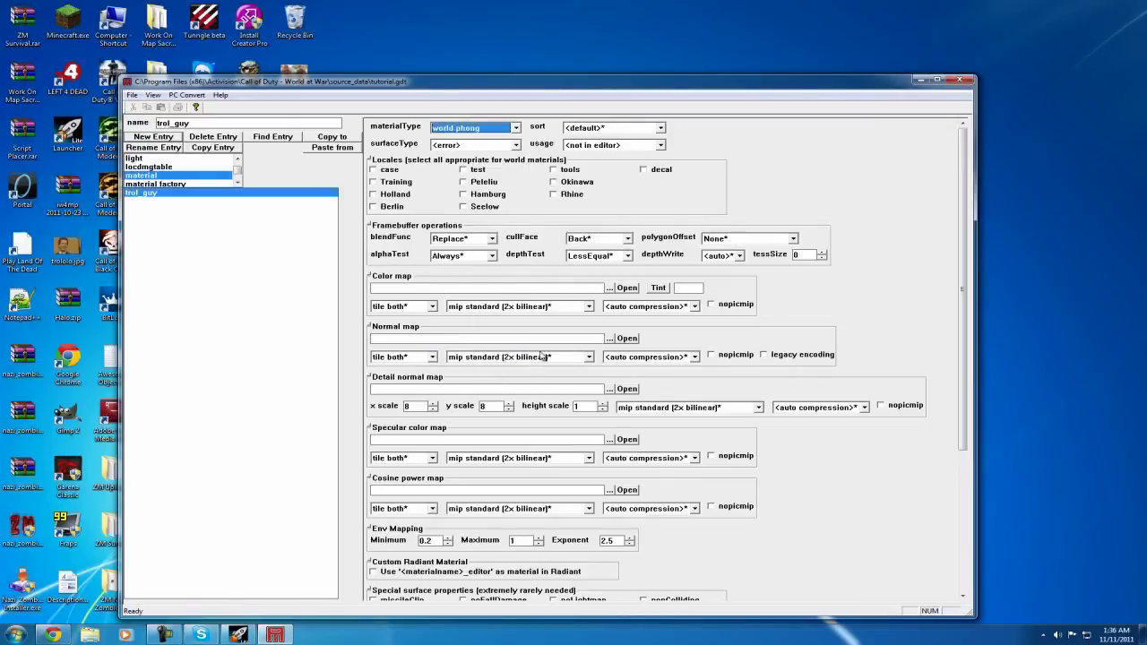
left_click(594, 131)
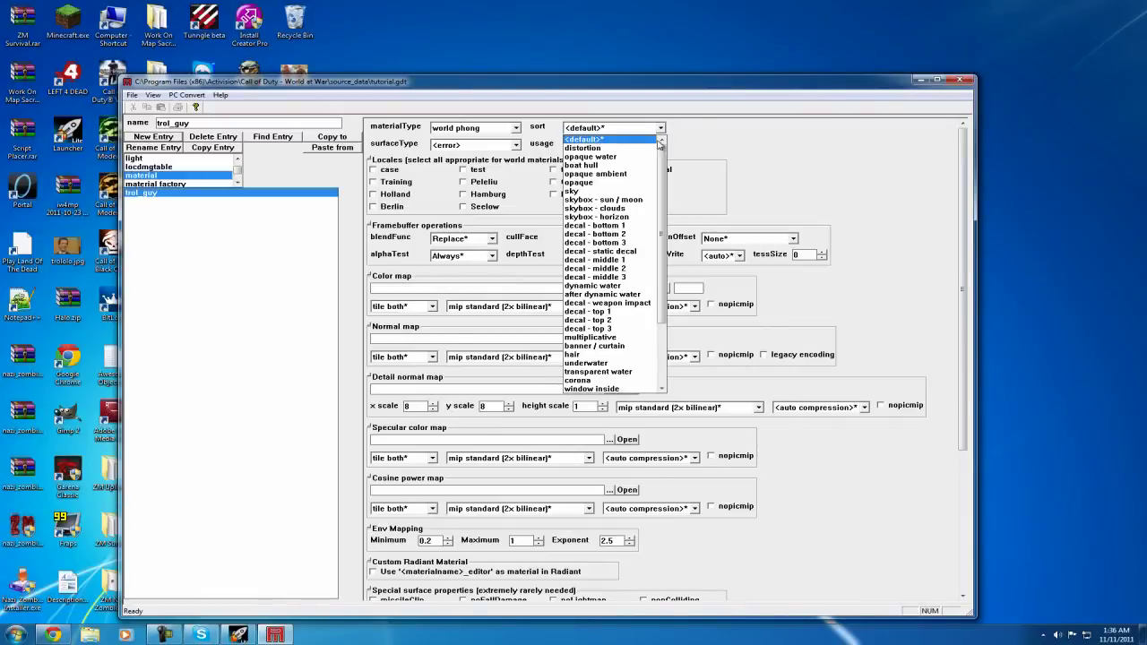
left_click(722, 154)
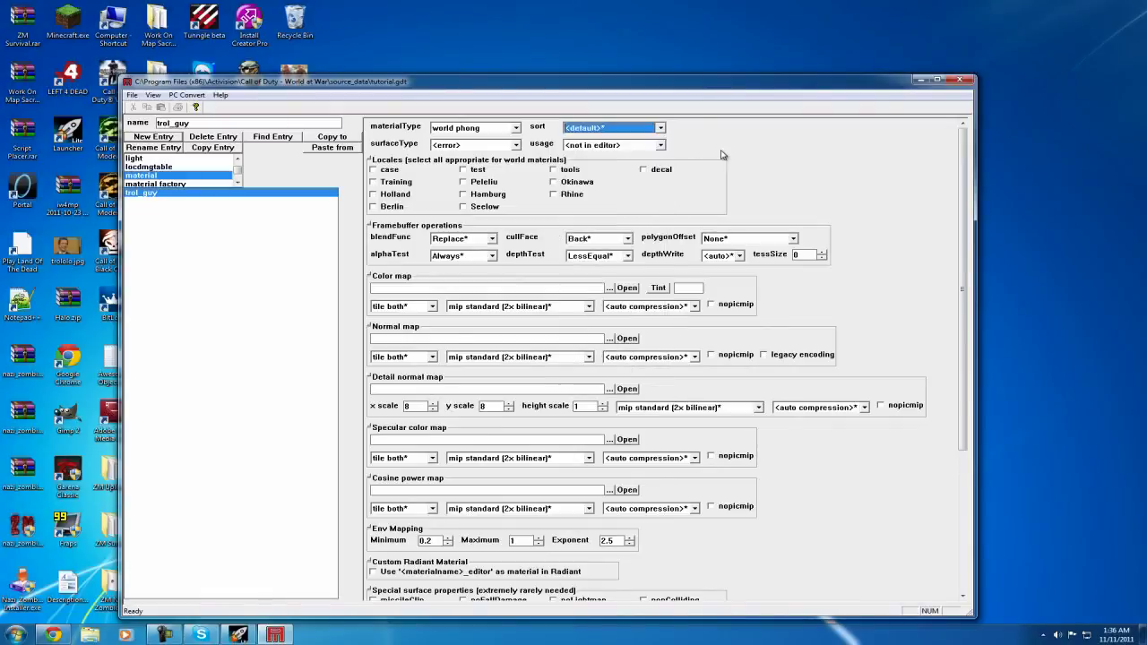
- Set the material's surface type to ice and its usage to poster, and enable the decal locale
left_click(484, 147)
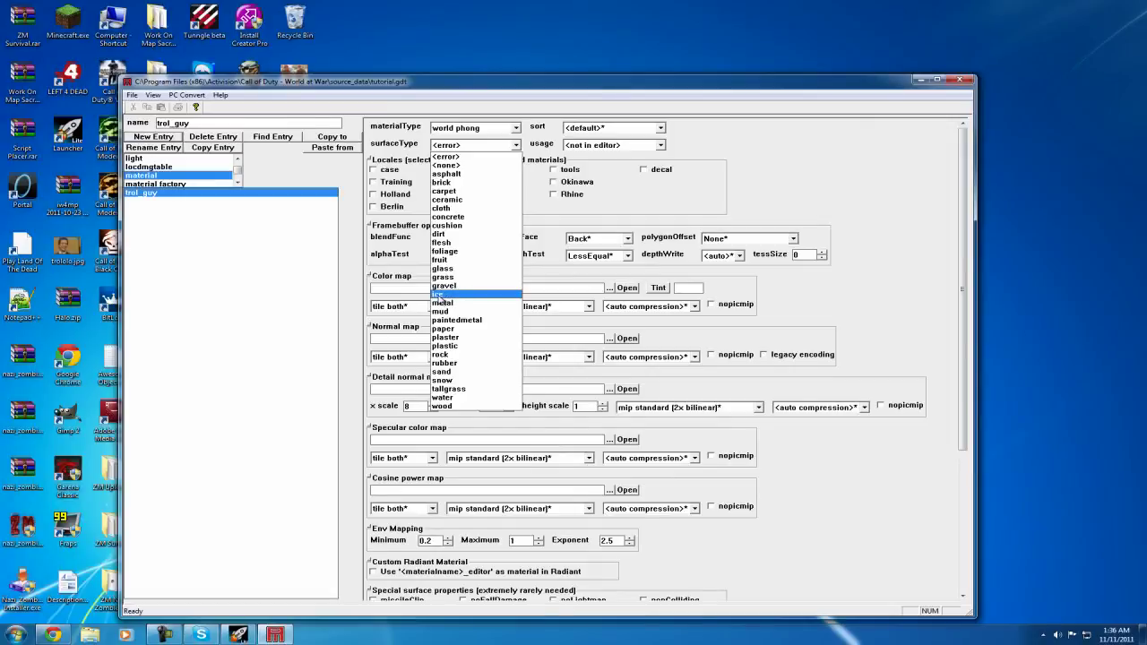
left_click(448, 296)
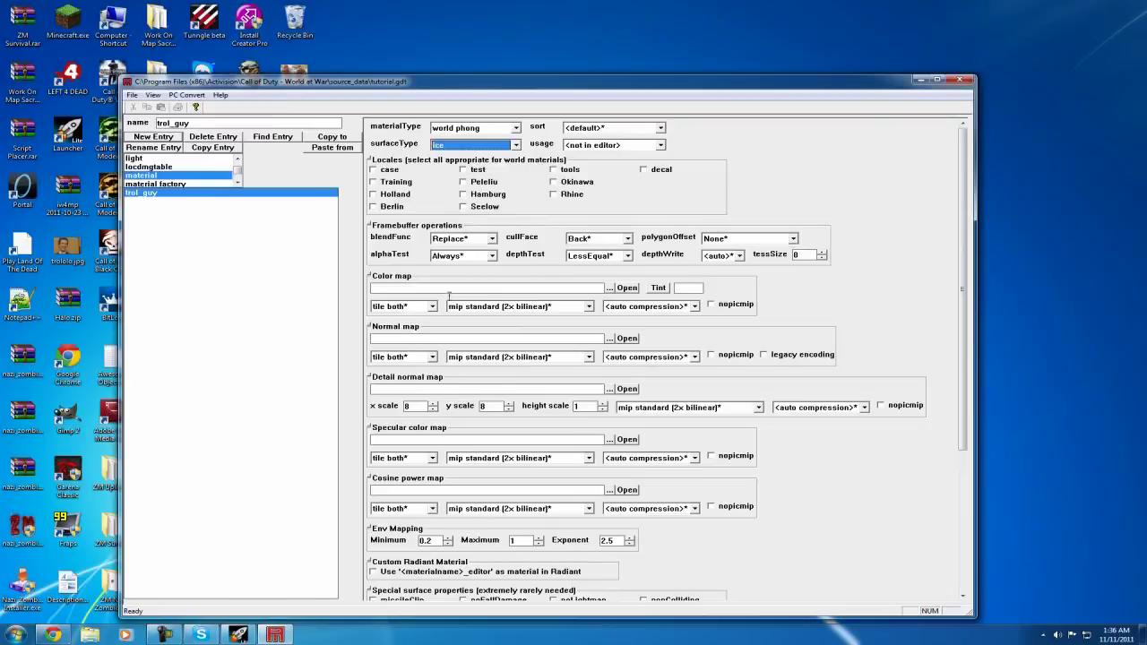
left_click(591, 145)
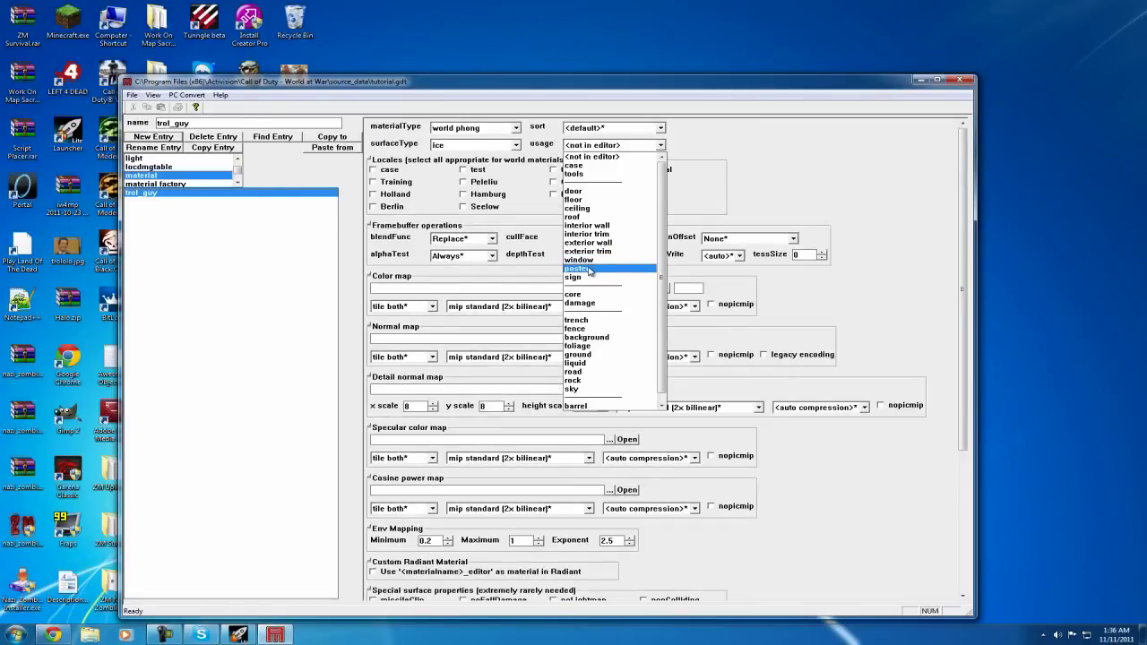
left_click(589, 269)
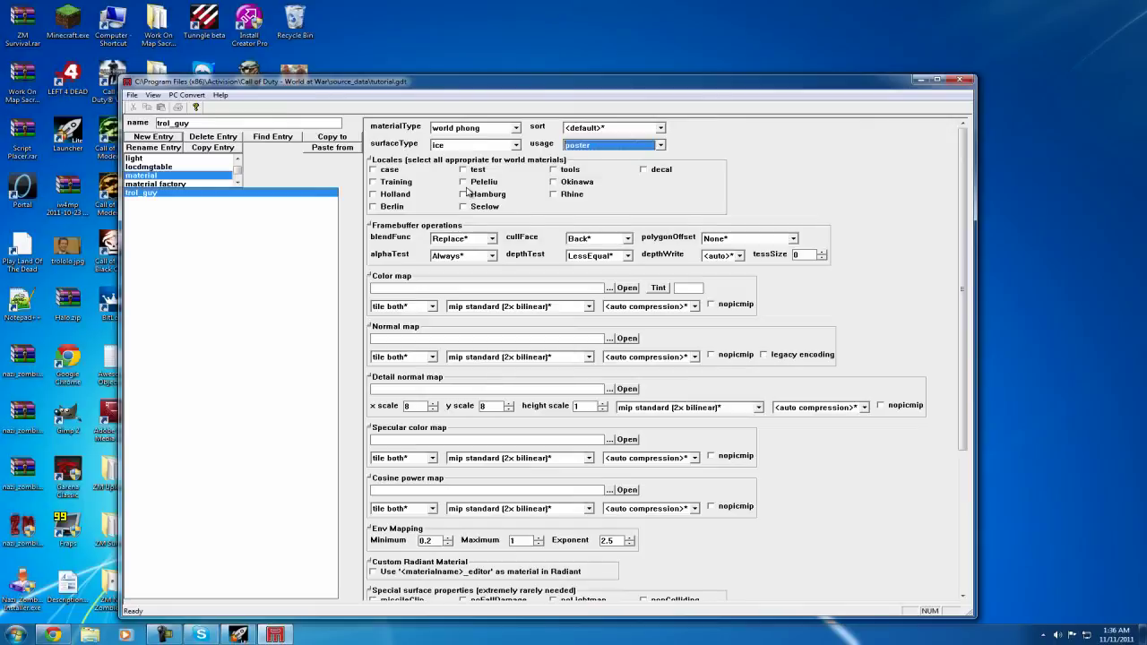
left_click(645, 171)
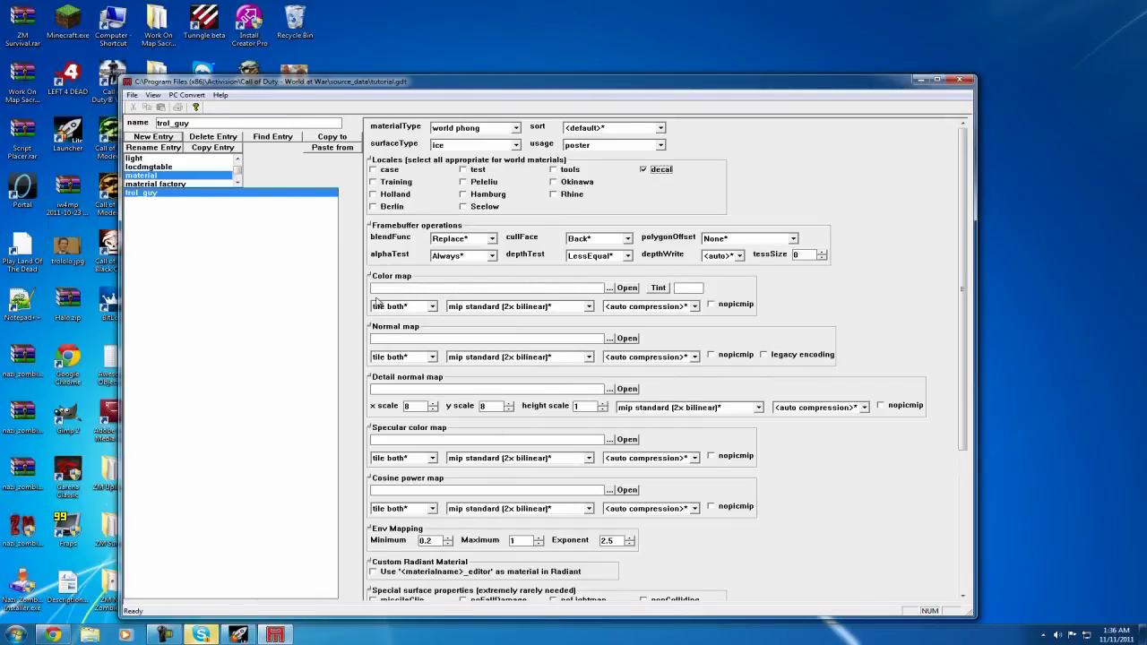
- Start choosing a color map file for trol_guy and browse to raw\images in the Call of Duty - World at War folder
left_click(611, 289)
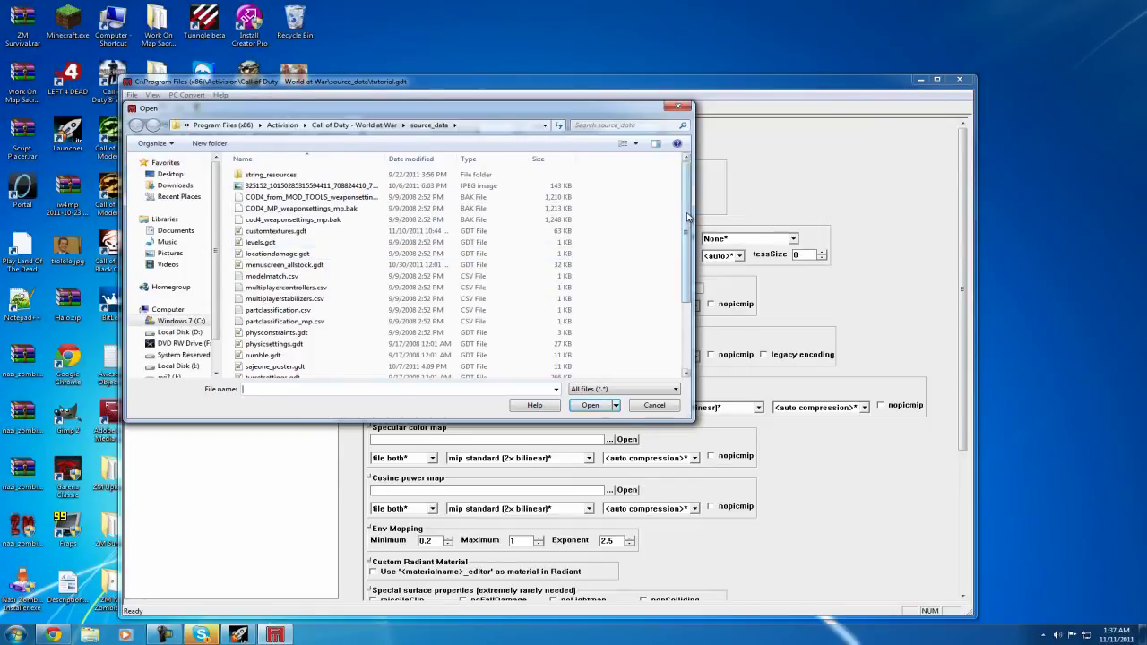
scroll(448, 269, "down", 3)
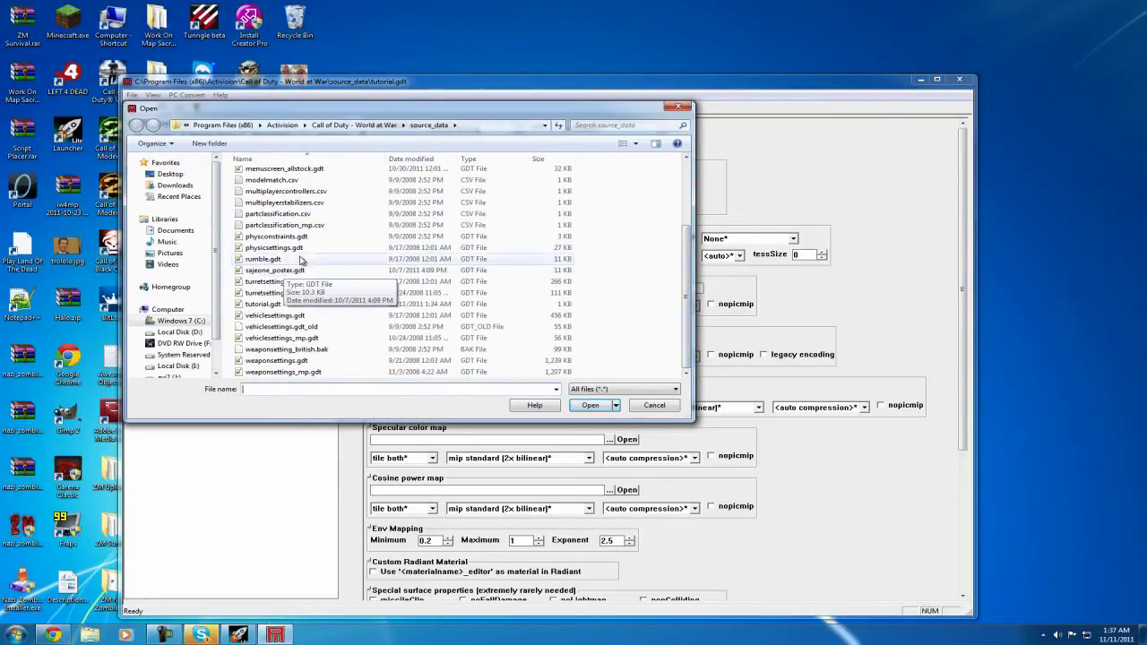
left_click_drag(684, 285, 676, 215)
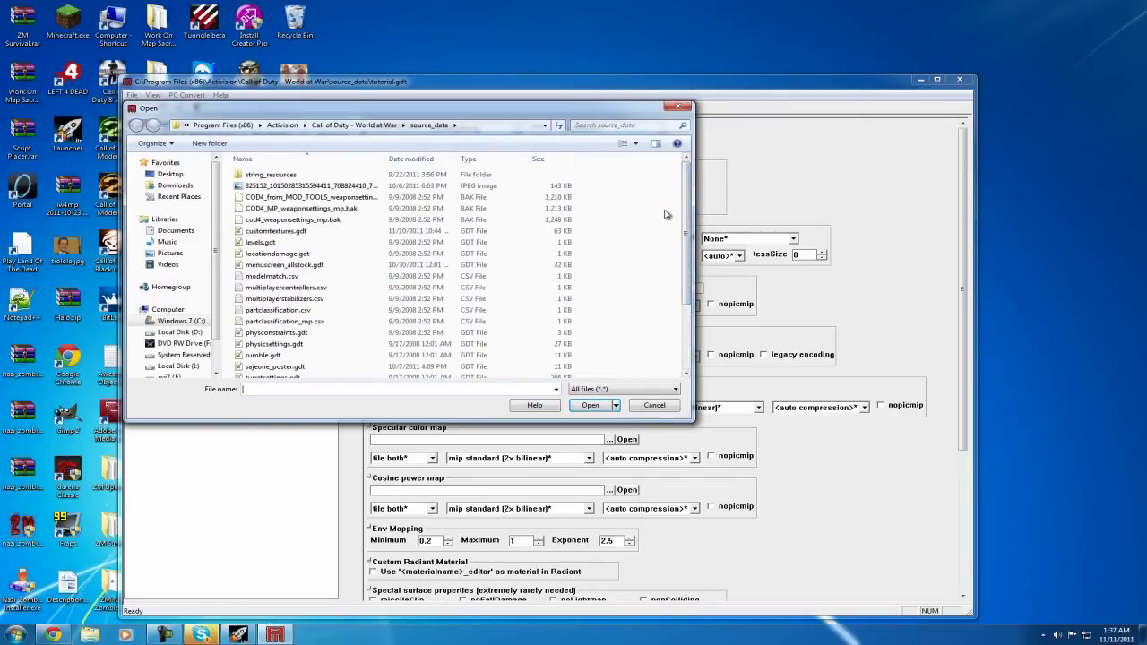
left_click(356, 126)
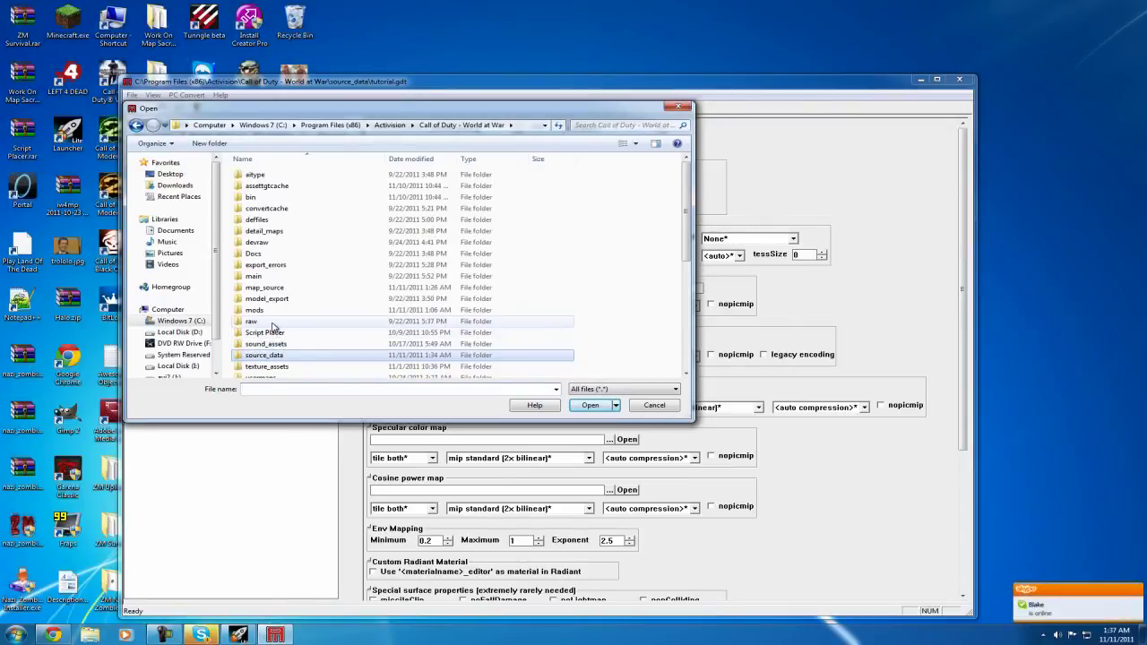
left_click(257, 322)
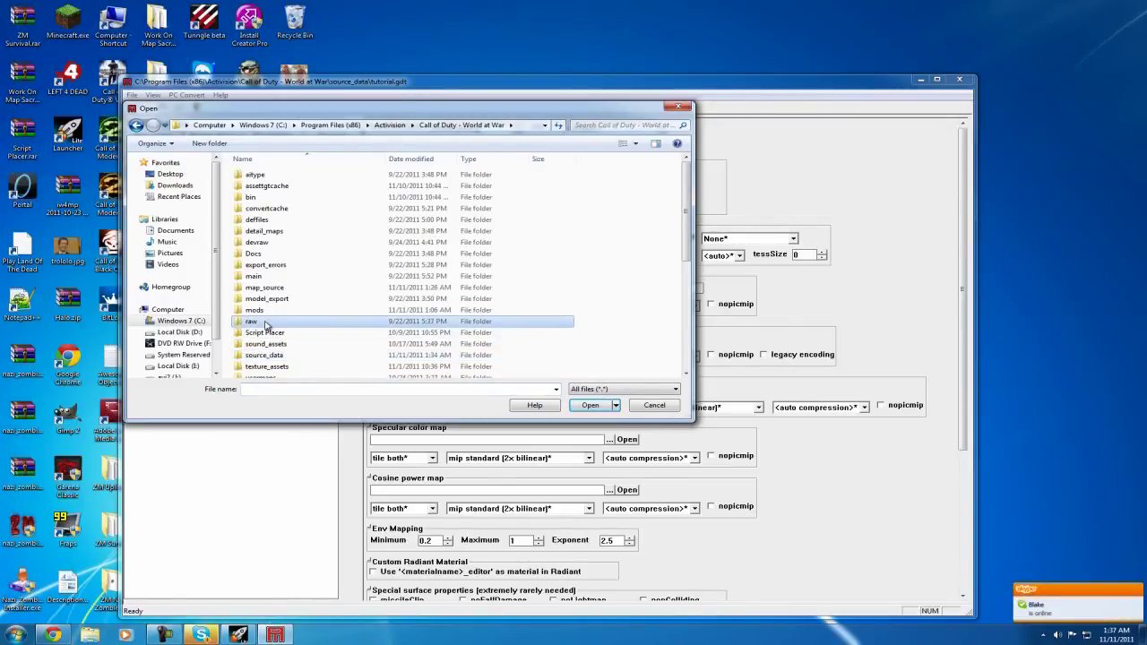
double_click(266, 325)
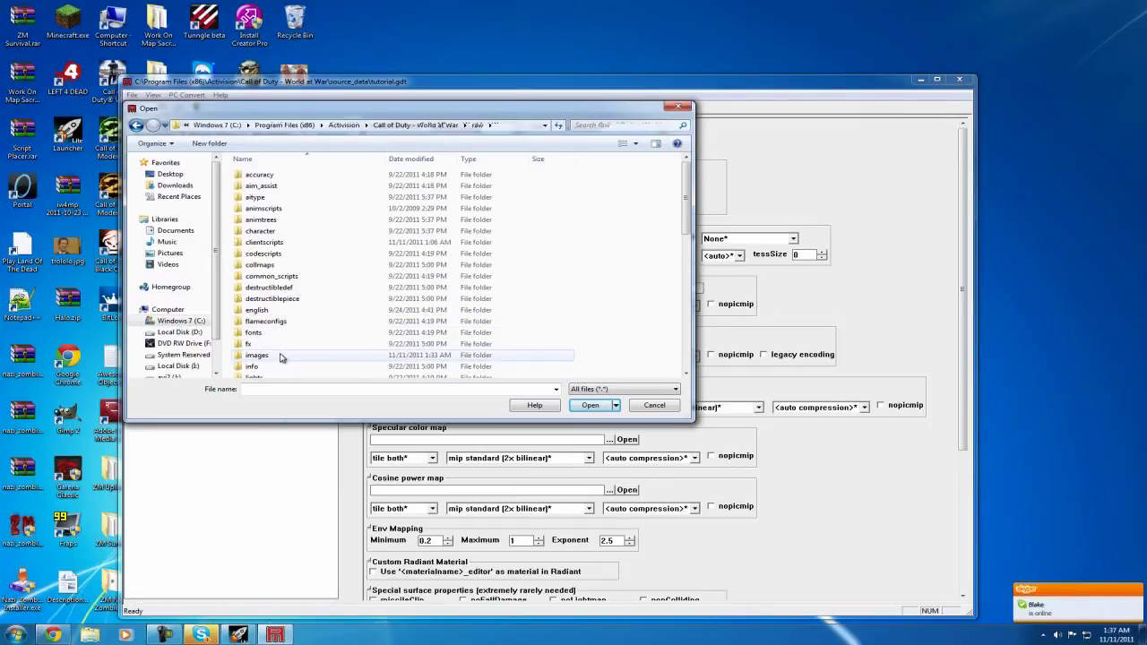
left_click(271, 359)
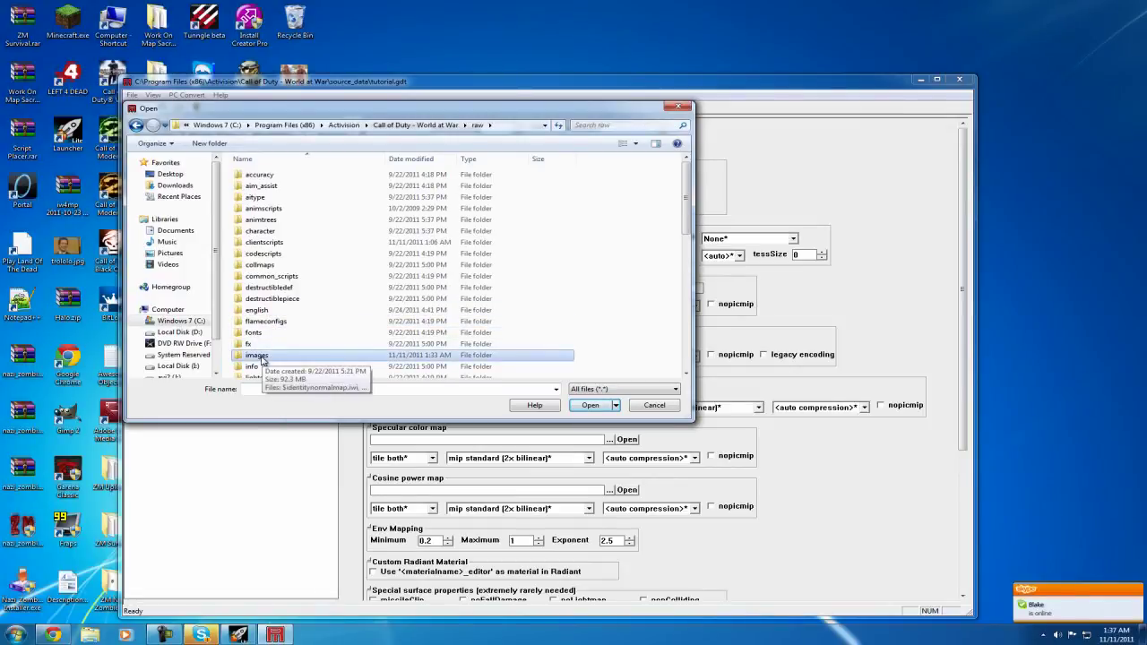
double_click(264, 357)
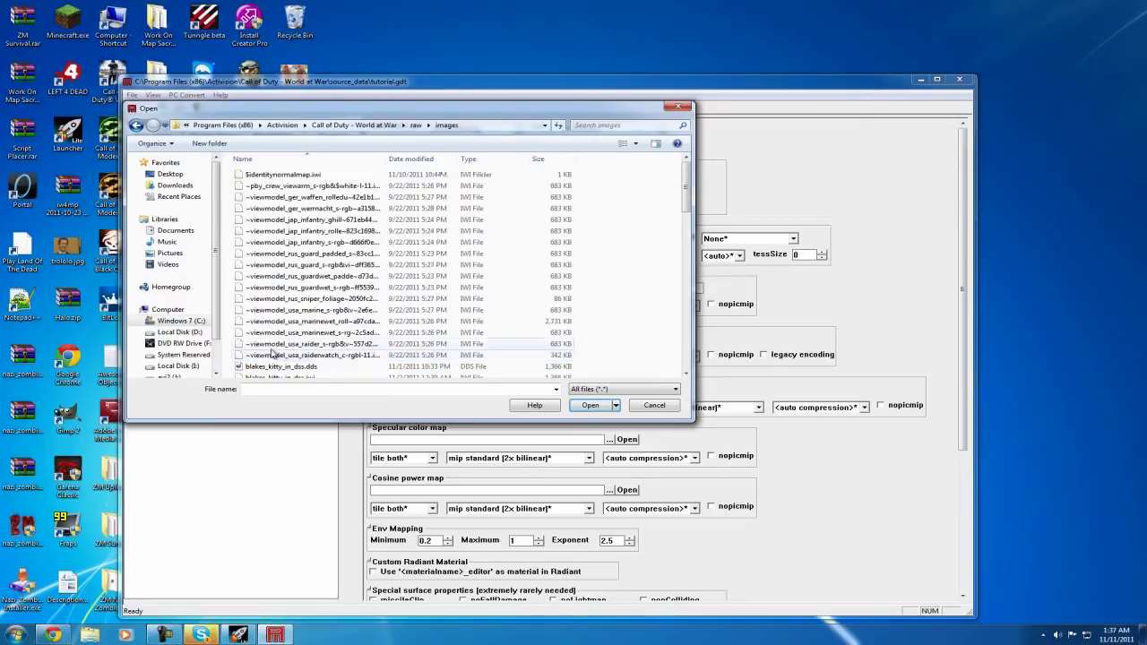
- Load trol_guy.dds from the images folder as the material's color map
scroll(285, 349, "down", 2)
scroll(295, 347, "down", 6)
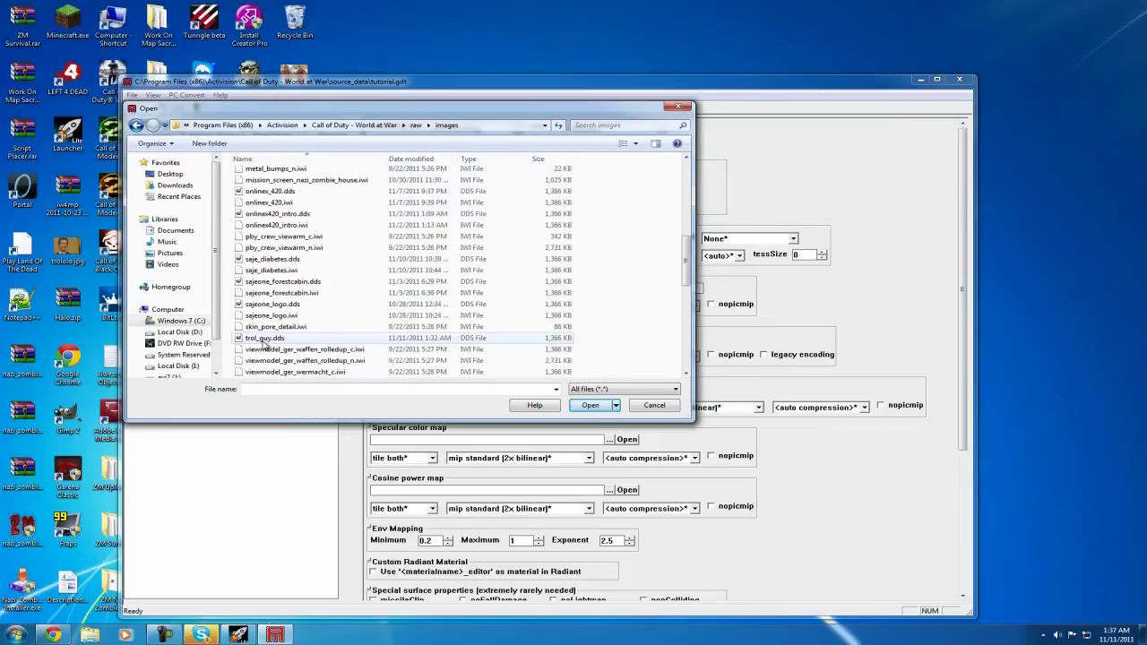
left_click(260, 338)
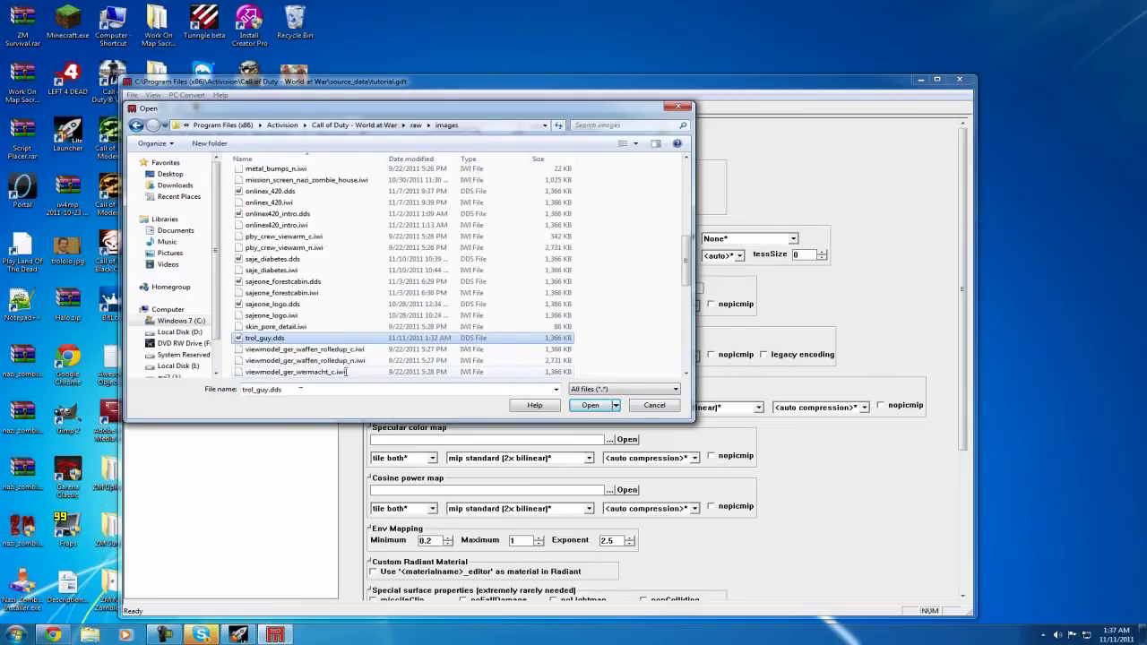
left_click(578, 407)
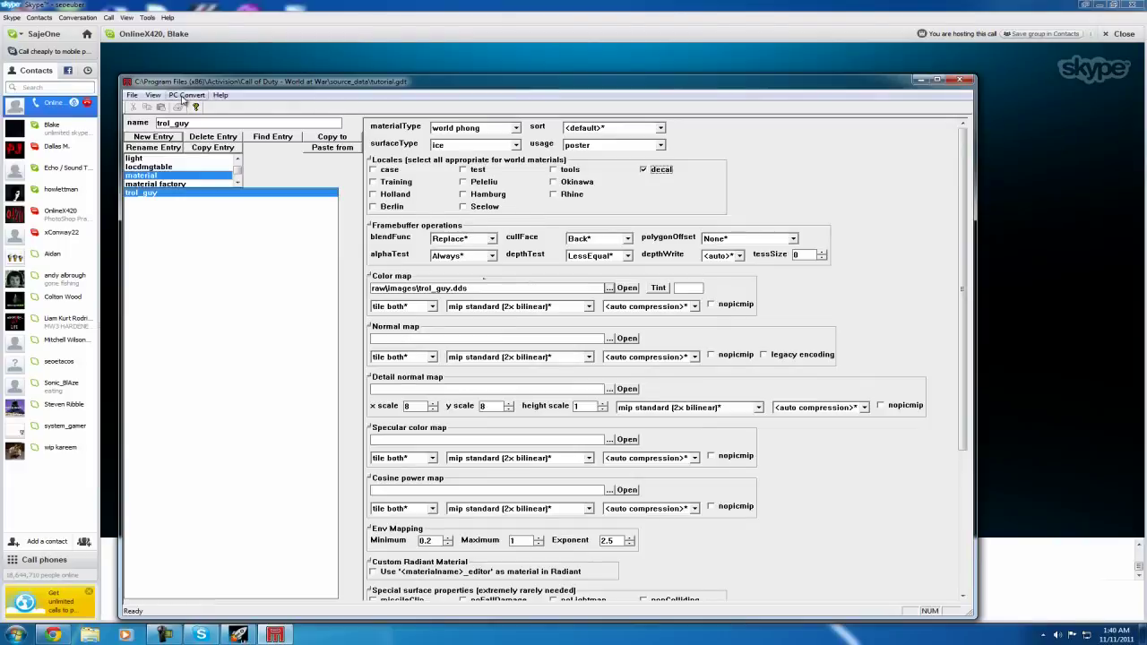
- Run the PC conversion for the current asset only and dismiss the finished conversion console
left_click(184, 95)
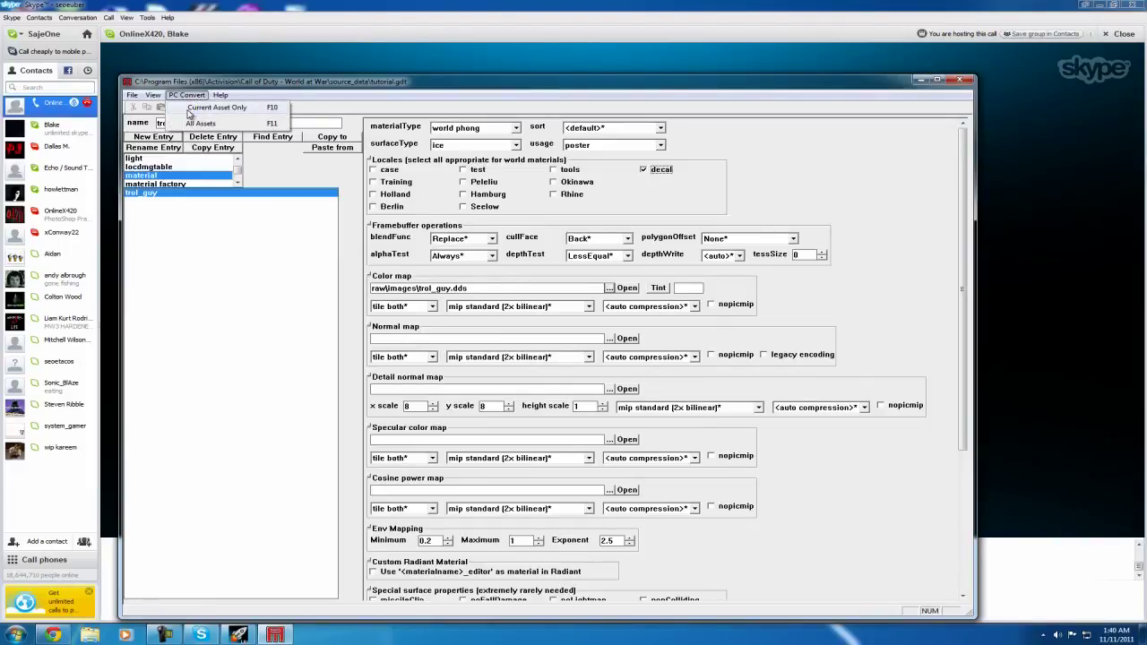
left_click(205, 109)
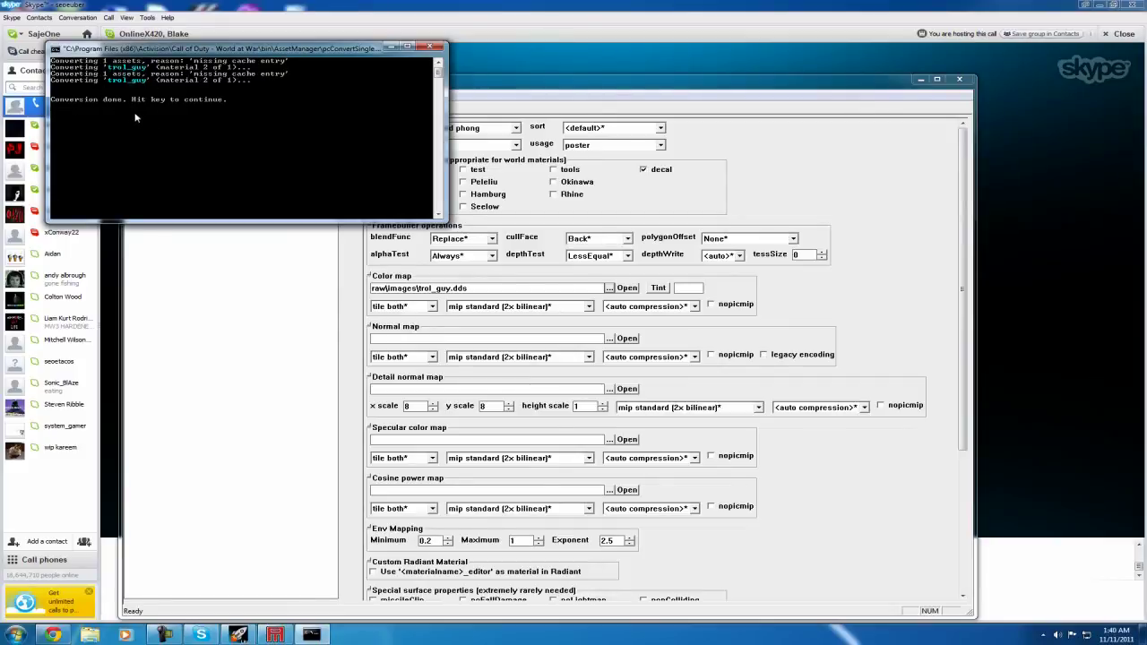
key("Return")
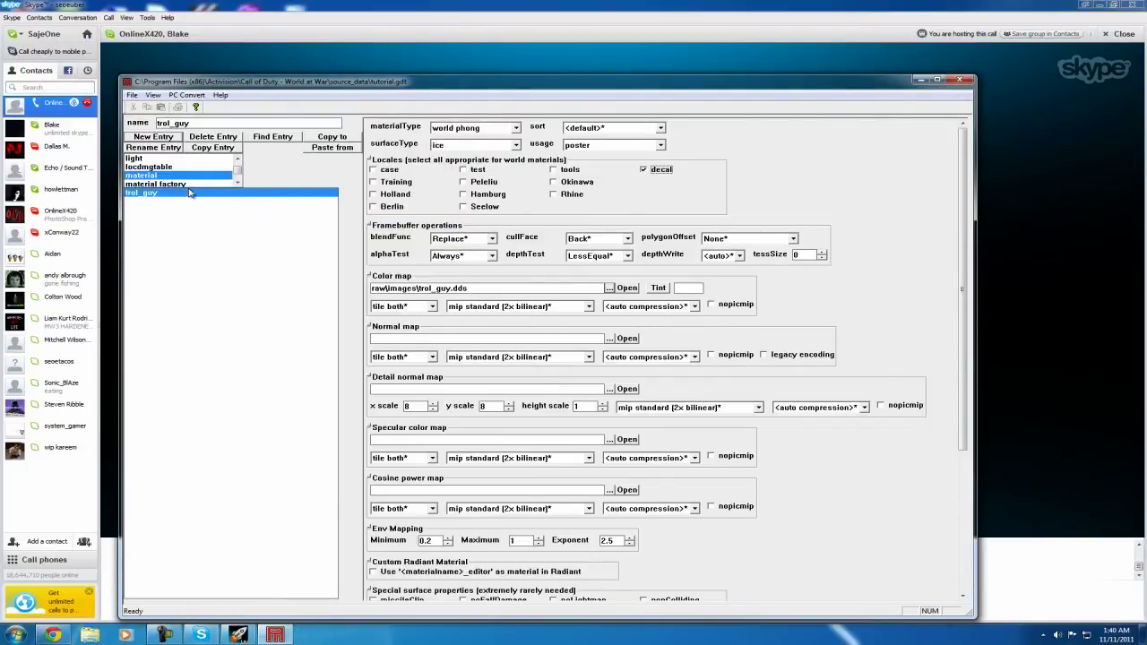
- Save the tutorial game data file and close the Asset Manager
left_click(131, 95)
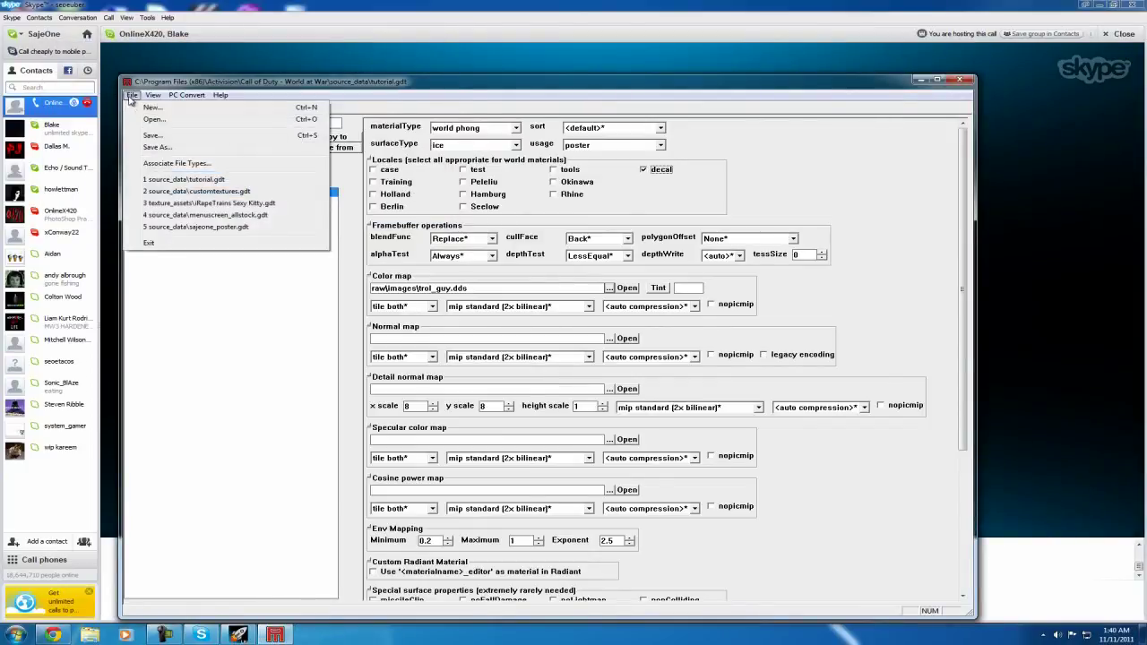
left_click(143, 139)
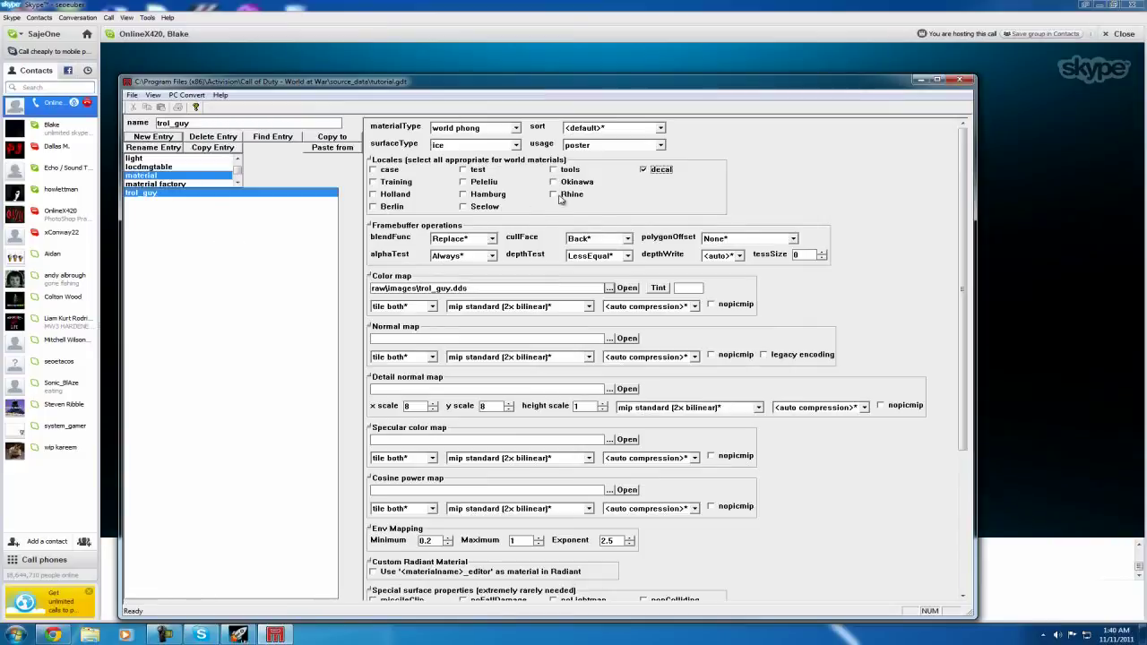
left_click(958, 83)
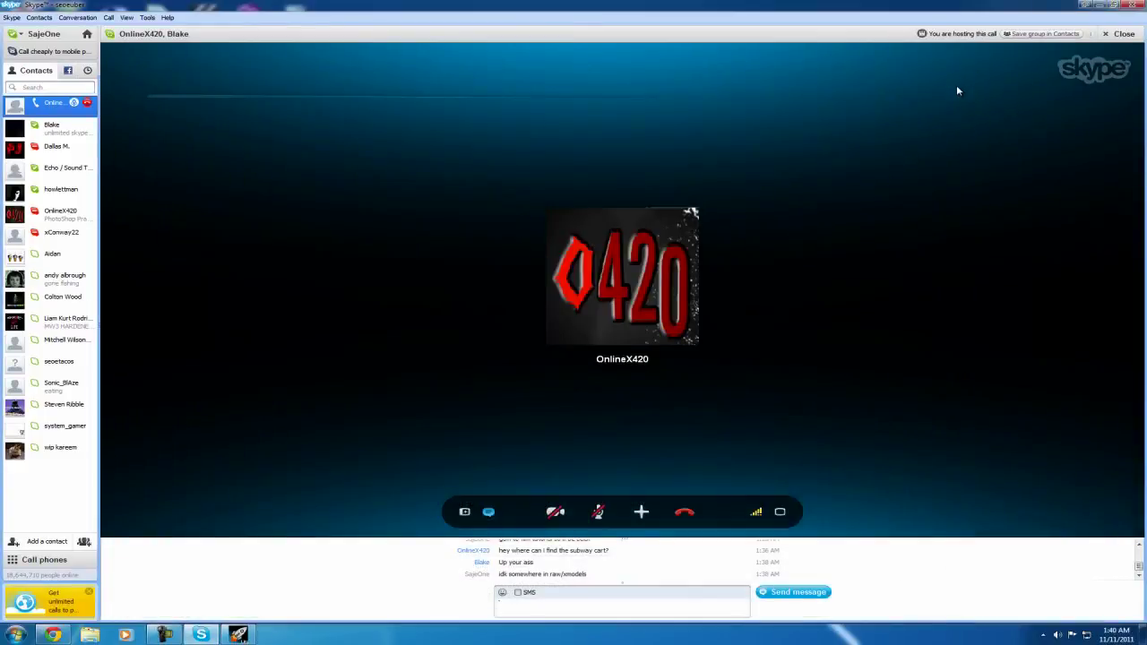
- Clear the Skype and Launcher windows from the desktop and browse to the Call of Duty - World at War folder in Windows Explorer
left_click(1120, 6)
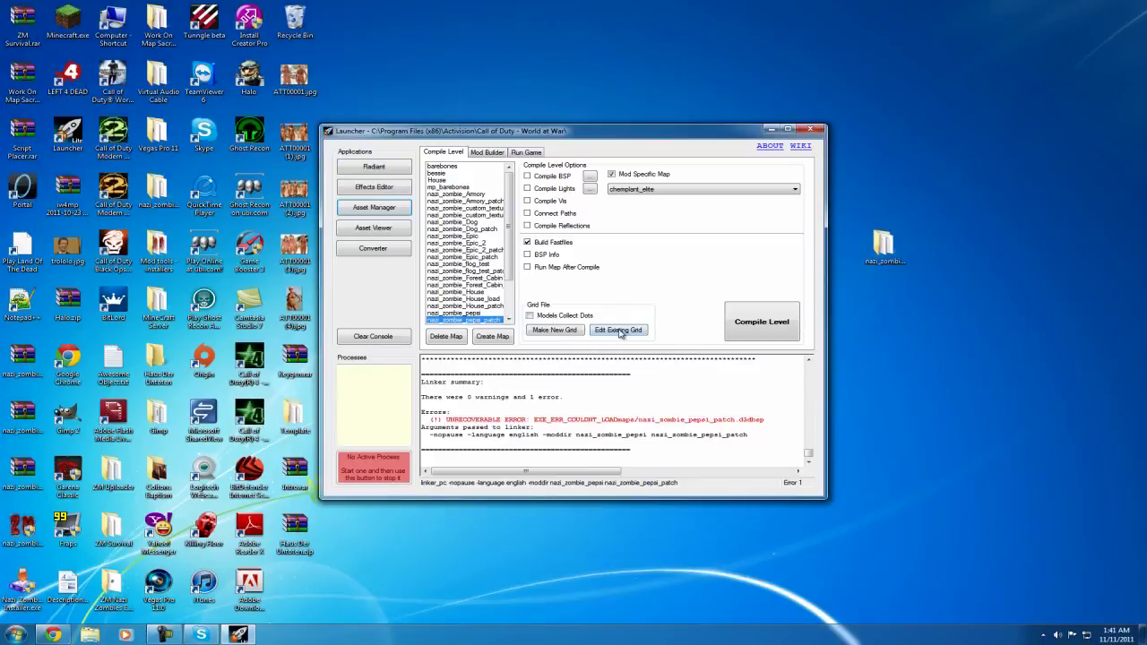
left_click(770, 129)
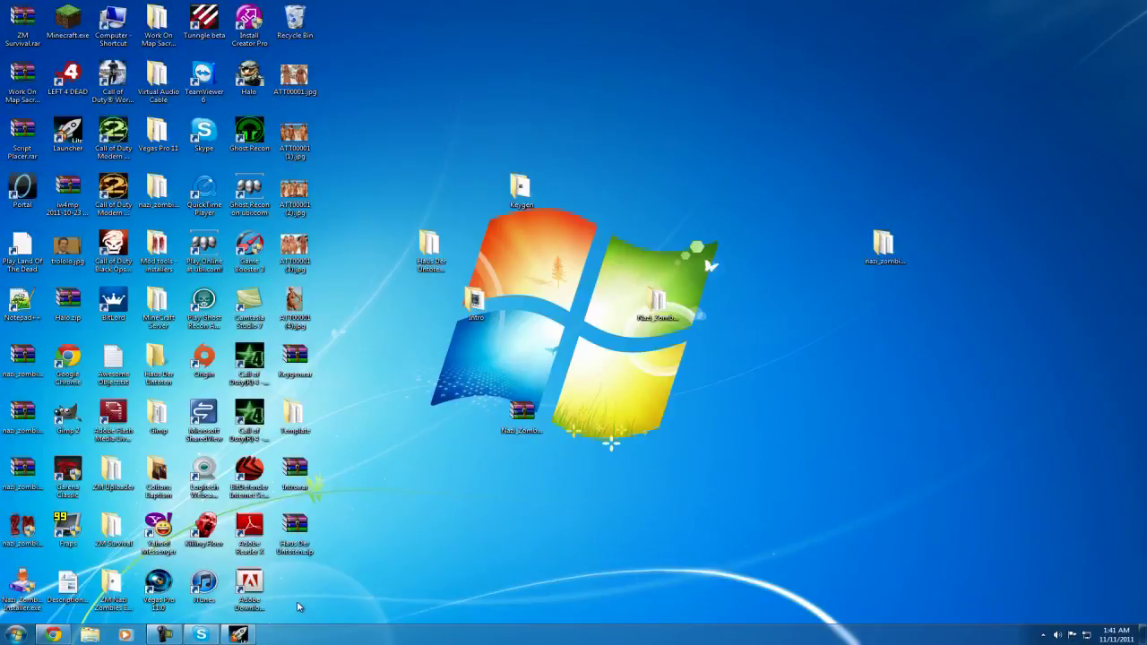
left_click(92, 637)
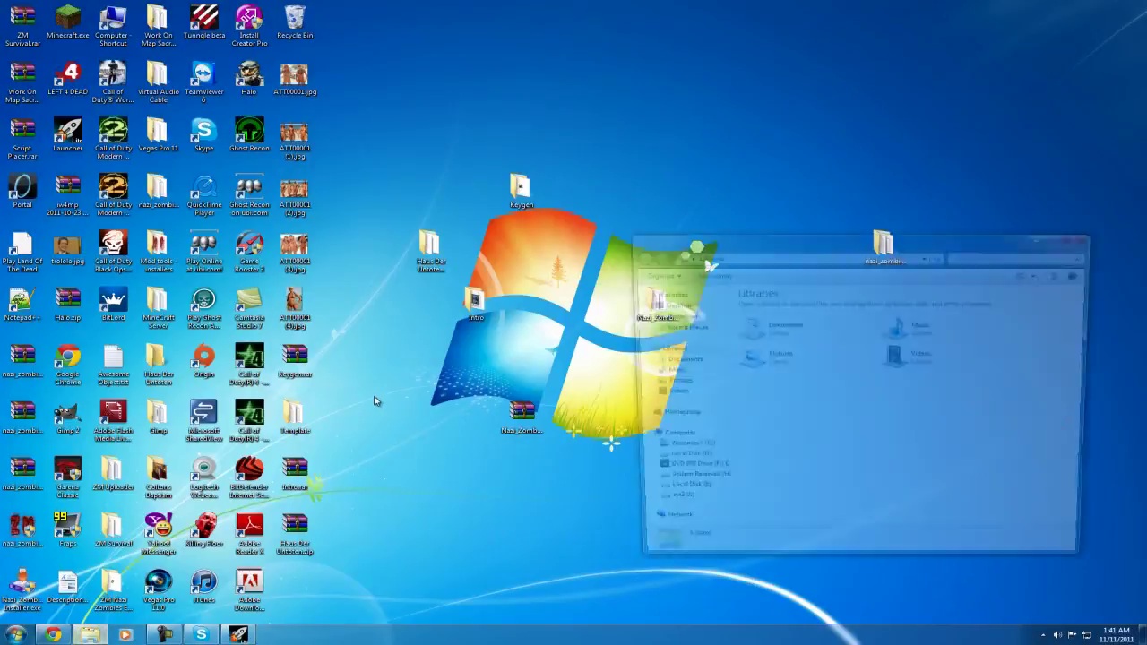
left_click(677, 450)
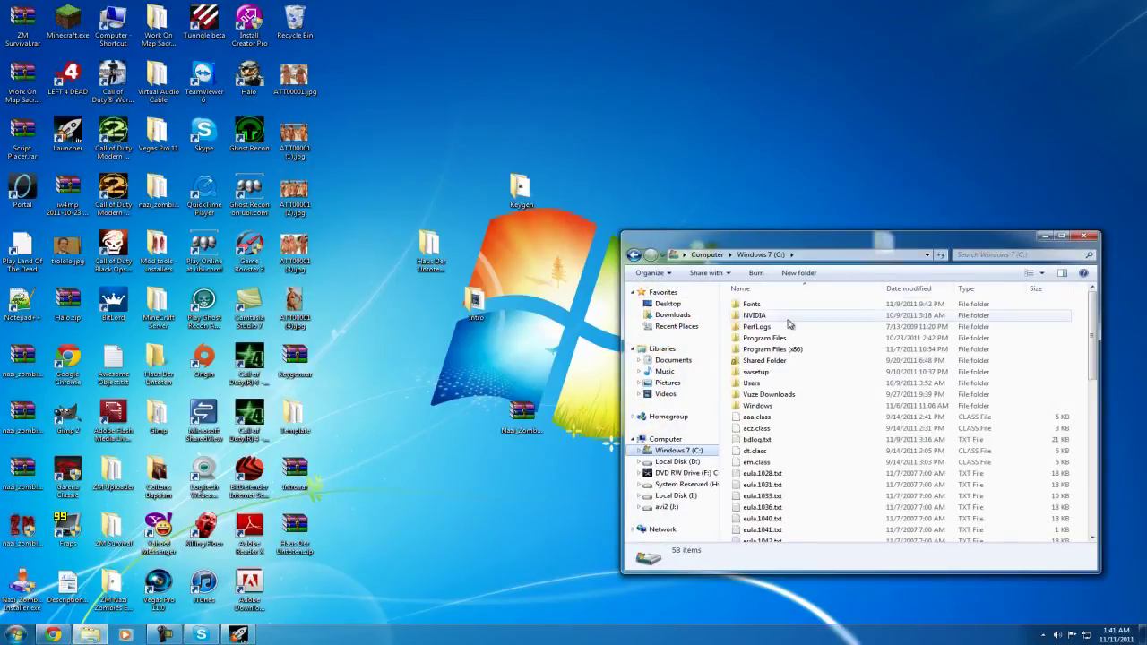
double_click(762, 352)
double_click(771, 315)
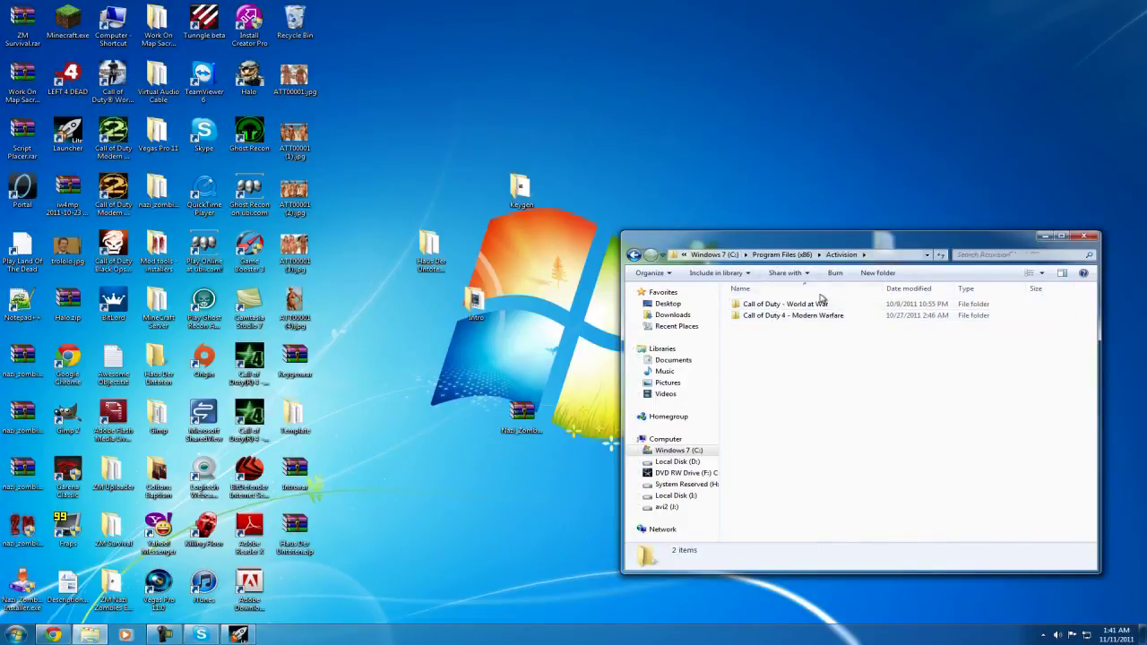
double_click(789, 305)
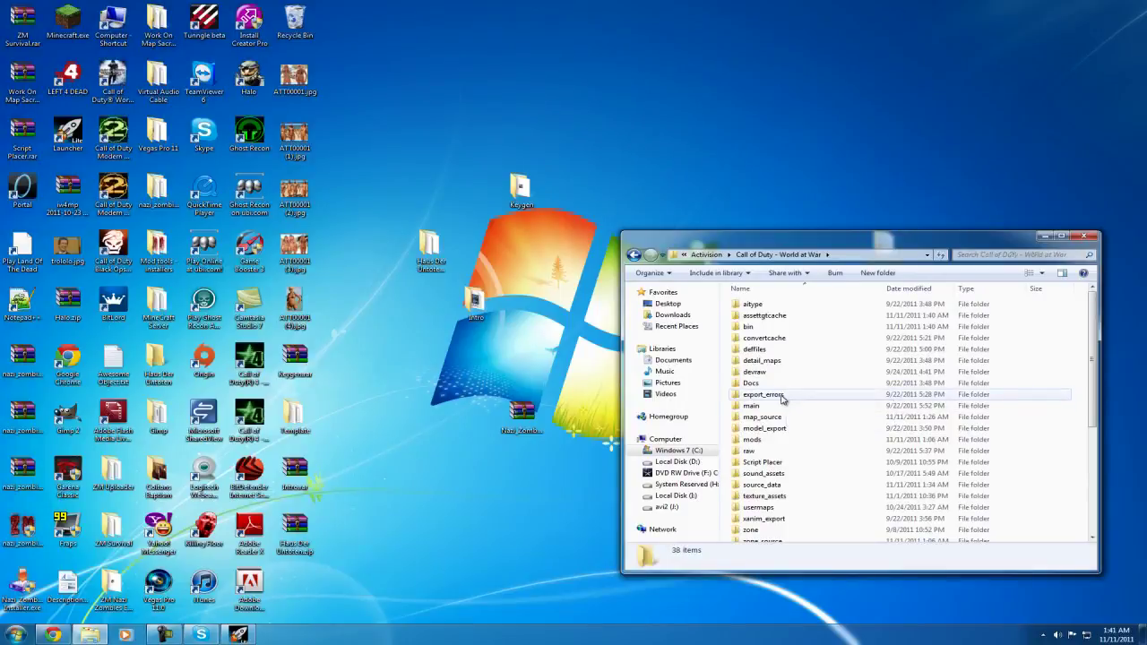
- Open the nazi_zombie_custom_texture folder inside mods
left_click(771, 443)
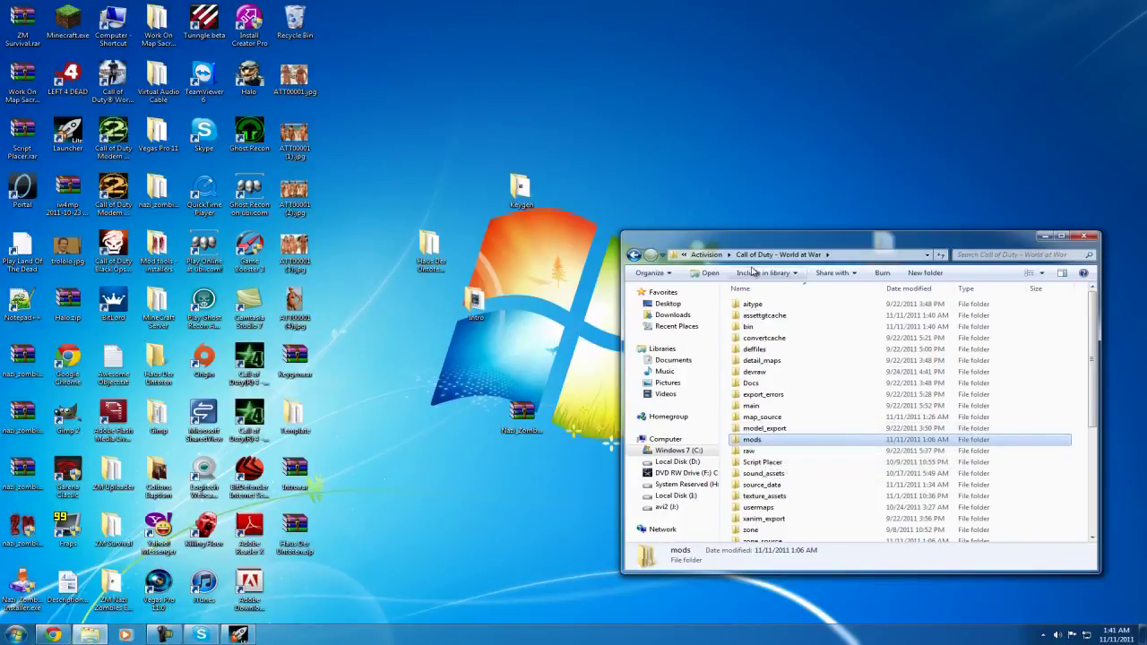
double_click(761, 443)
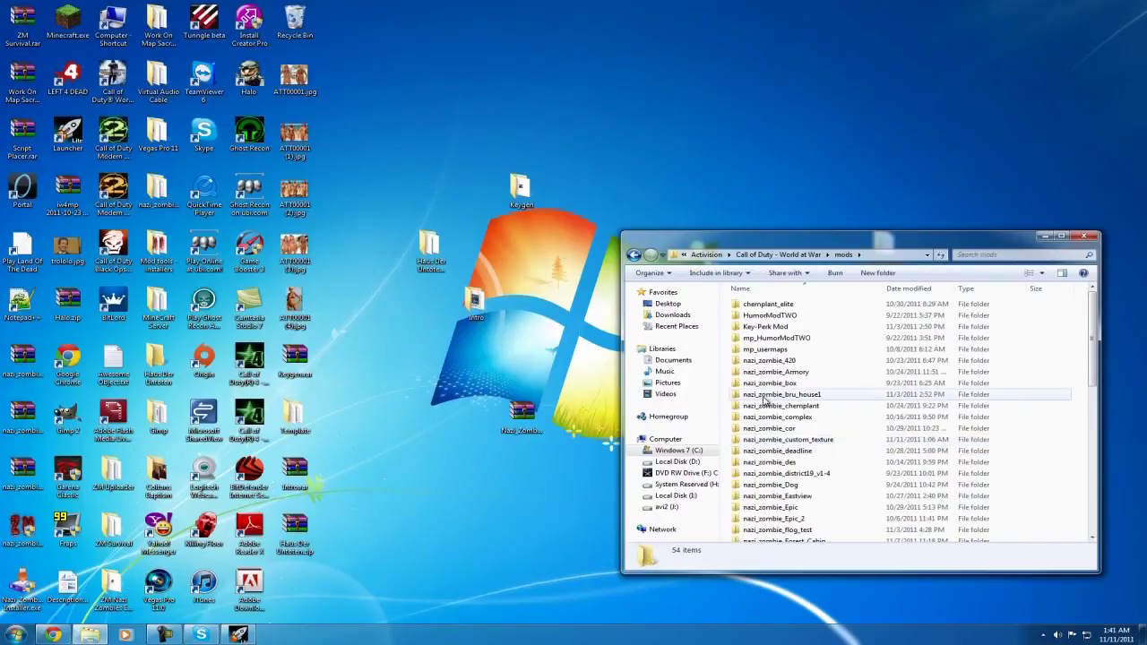
scroll(768, 375, "down", 1)
scroll(769, 376, "down", 1)
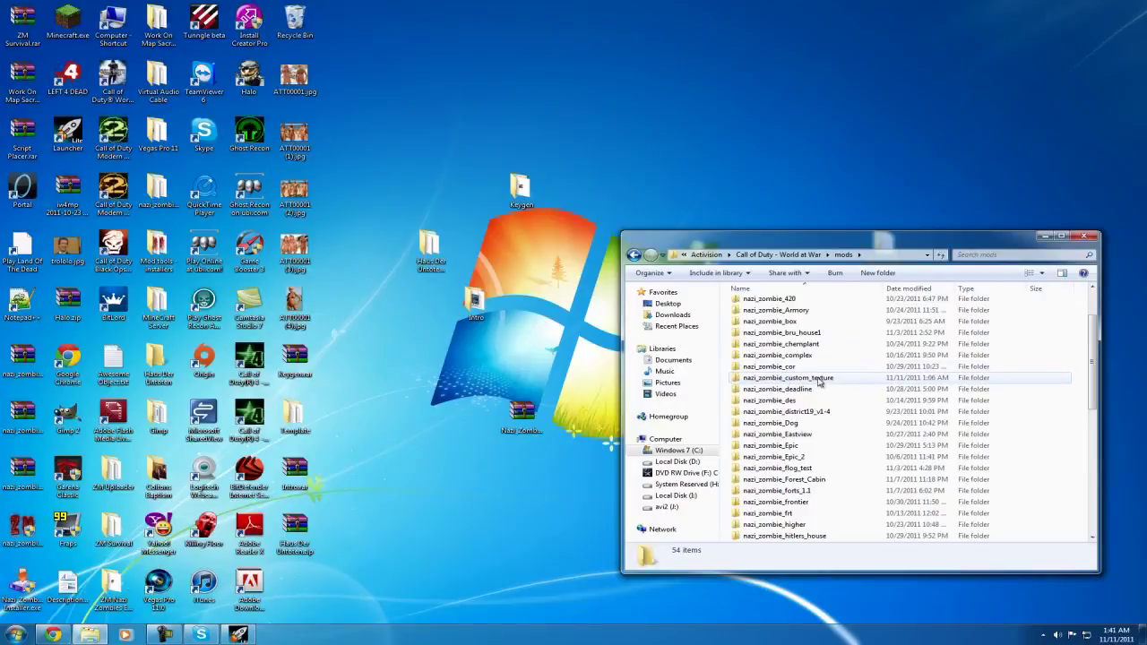
mouse_move(813, 382)
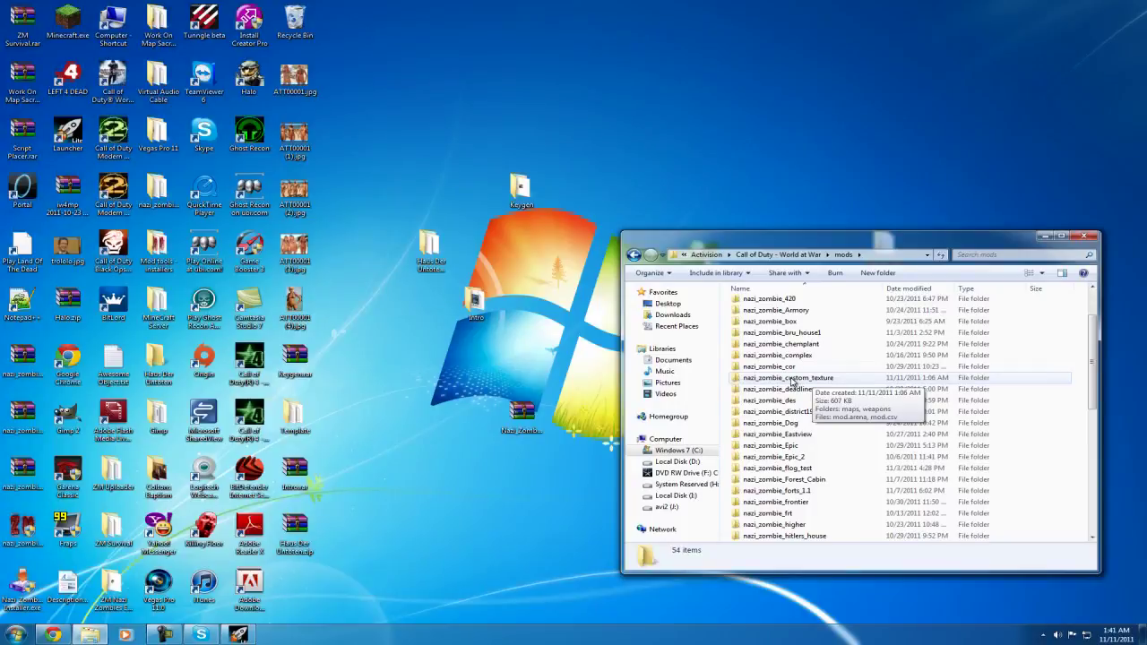
double_click(791, 381)
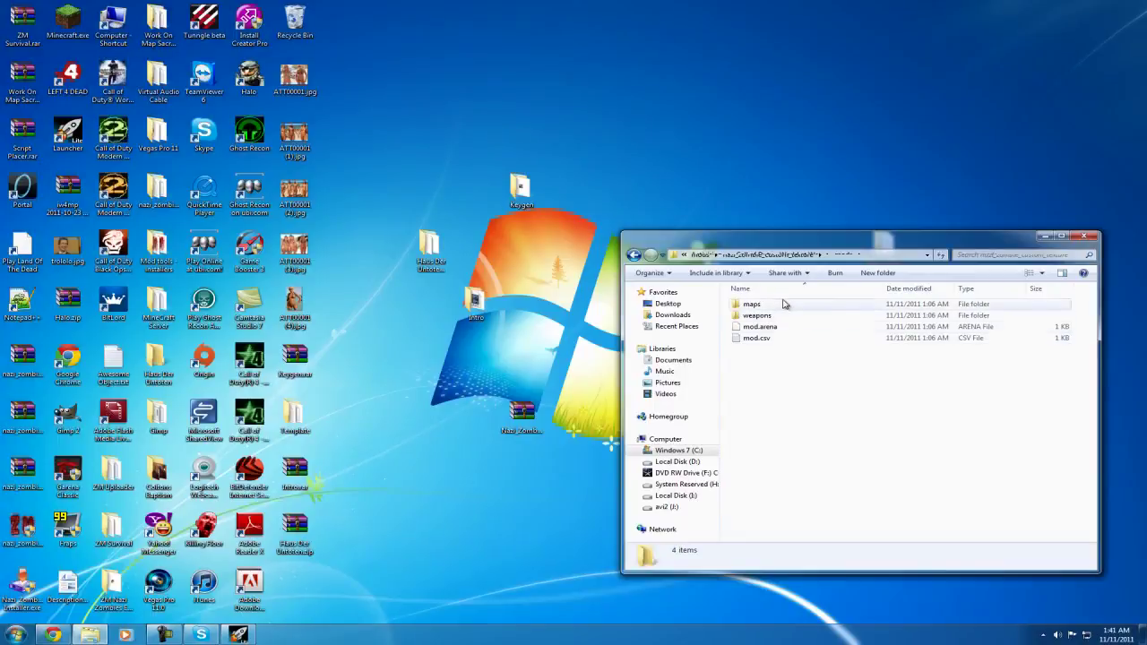
- Create a folder named images in the nazi_zombie_custom_texture mod folder and open it
right_click(766, 377)
mouse_move(802, 505)
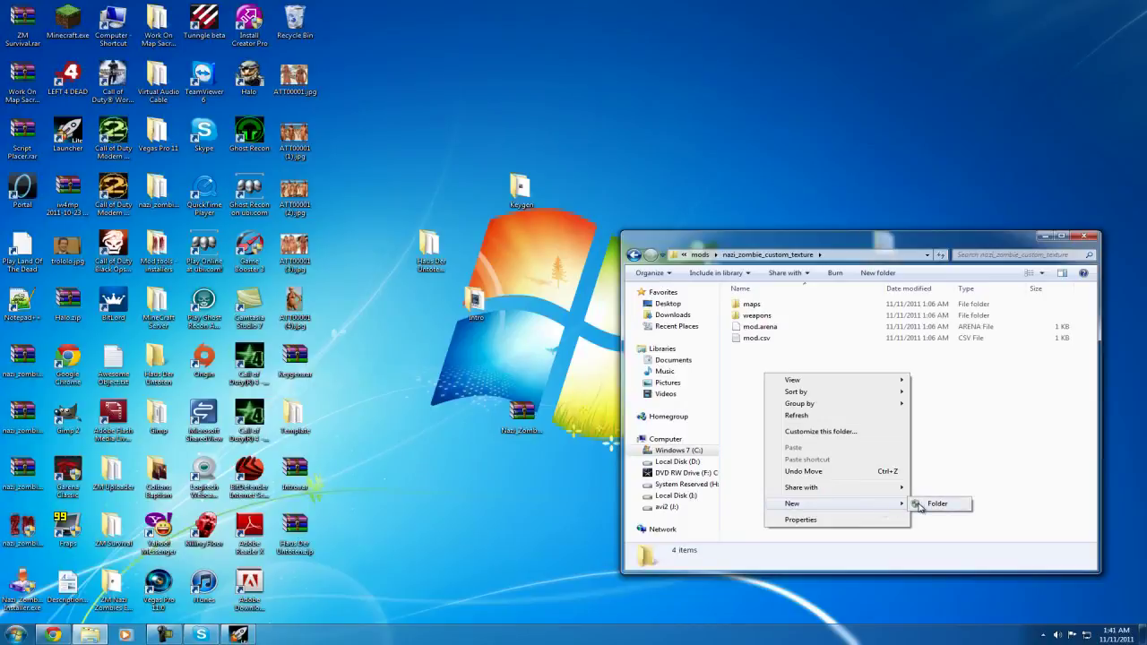
left_click(948, 507)
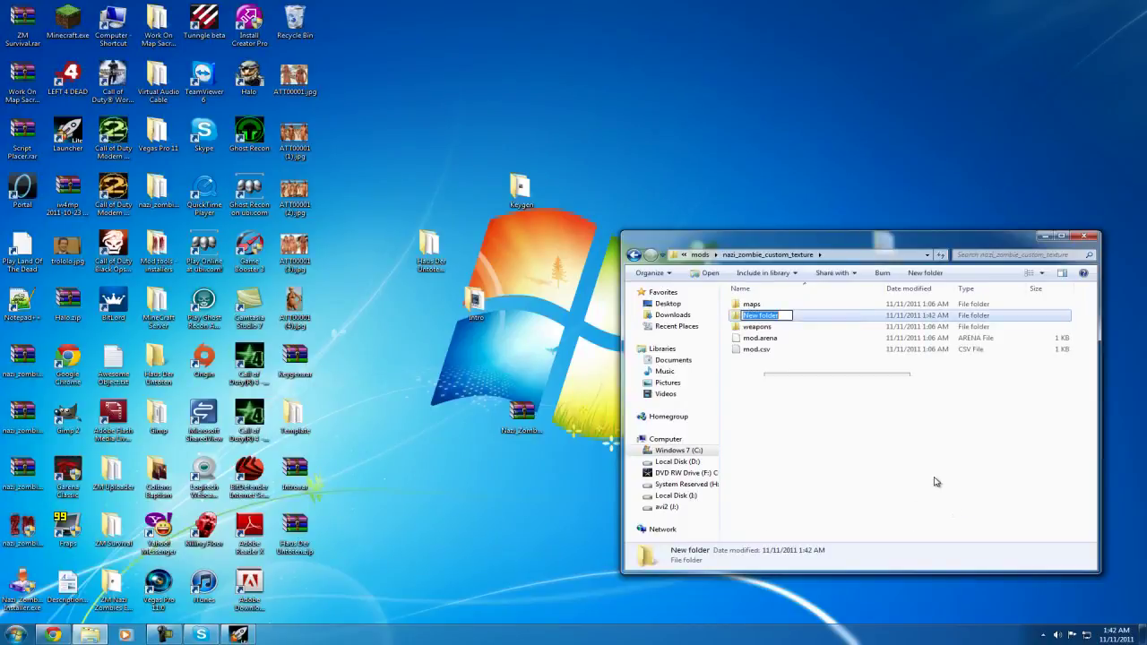
key("BackSpace")
type("images")
key("Return")
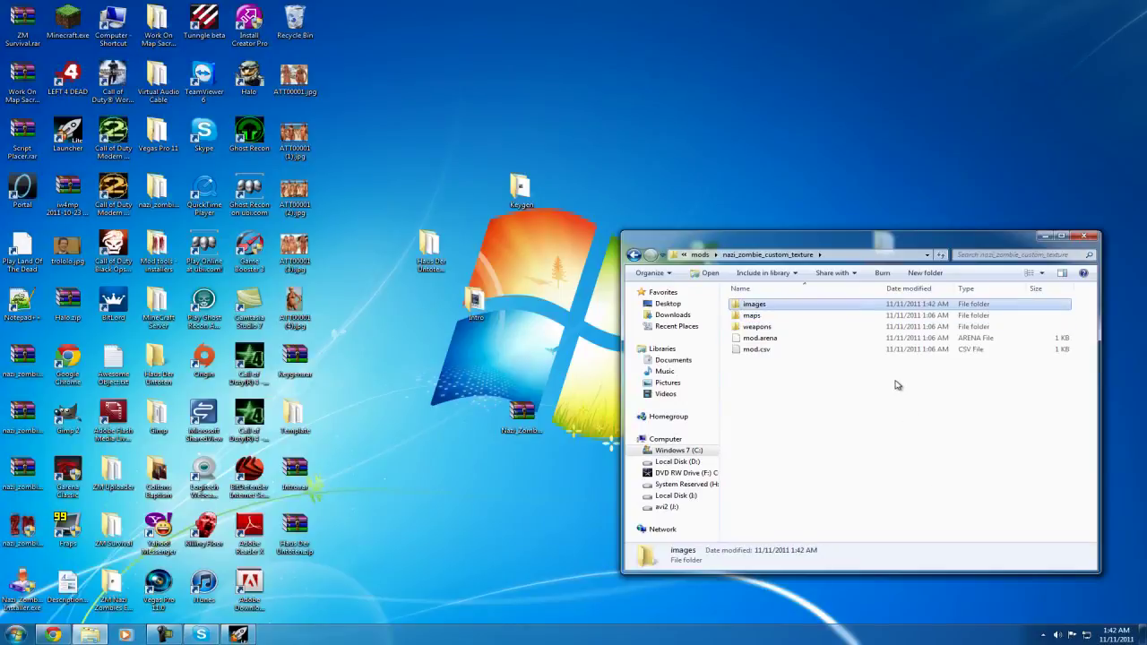
double_click(755, 305)
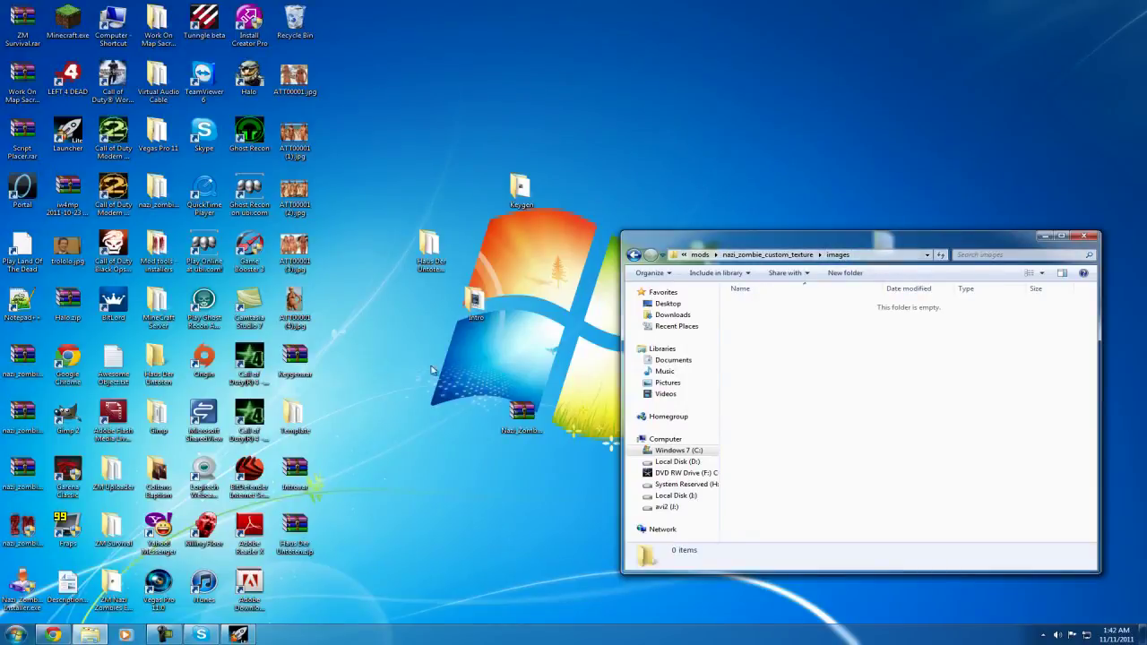
- Open a second Explorer window and browse to Activision's Call of Duty - World at War folder on the C: drive
right_click(91, 636)
left_click(77, 581)
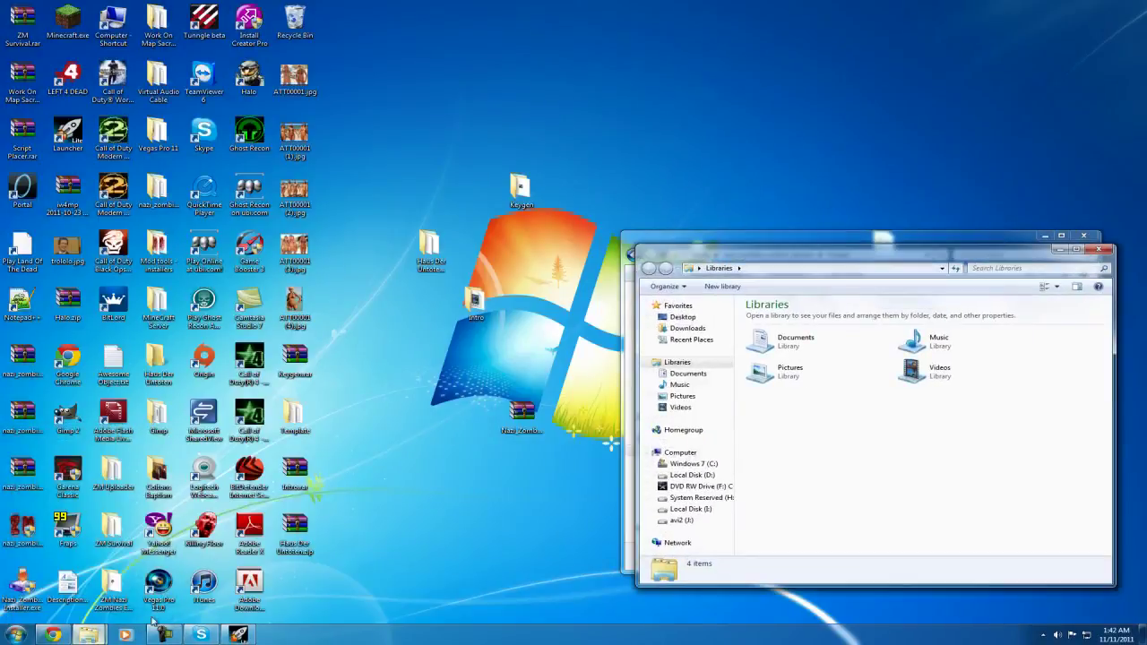
left_click(690, 463)
left_click(785, 363)
double_click(785, 363)
double_click(783, 328)
double_click(783, 321)
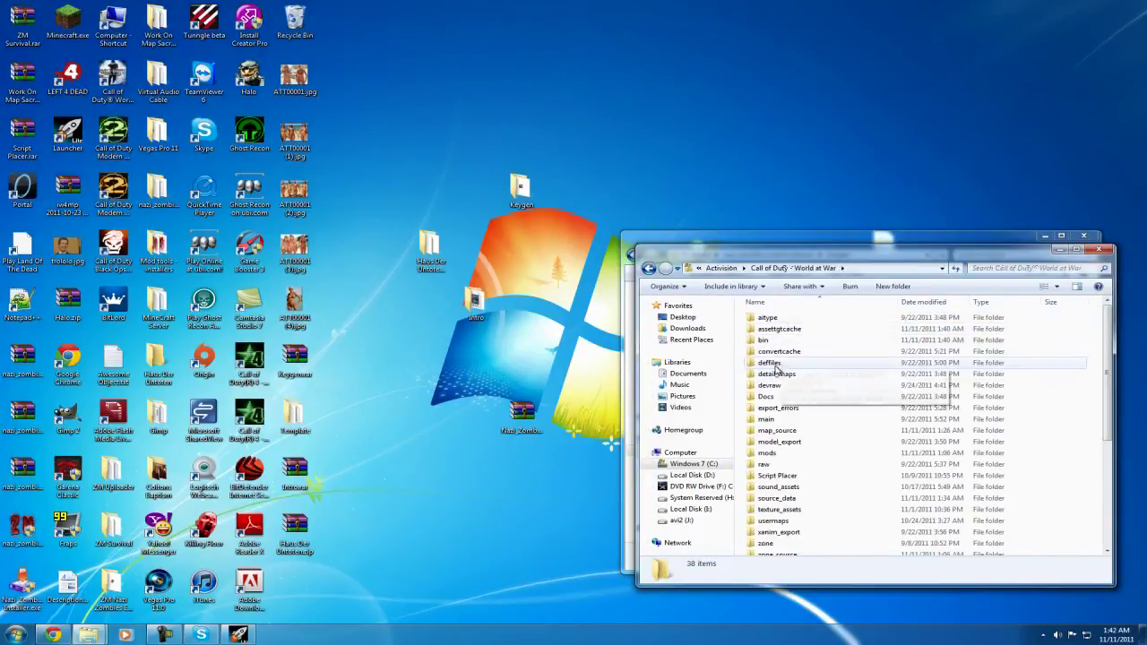
- Open the raw\images folder in the second Explorer window
left_click(769, 465)
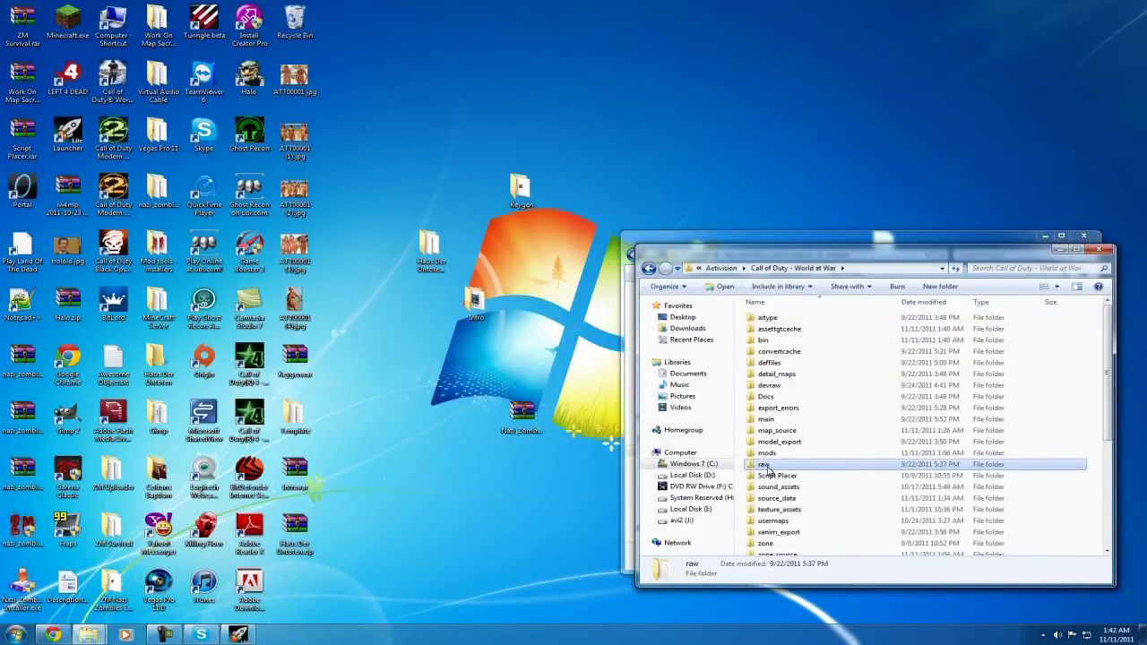
left_click(764, 465)
double_click(780, 466)
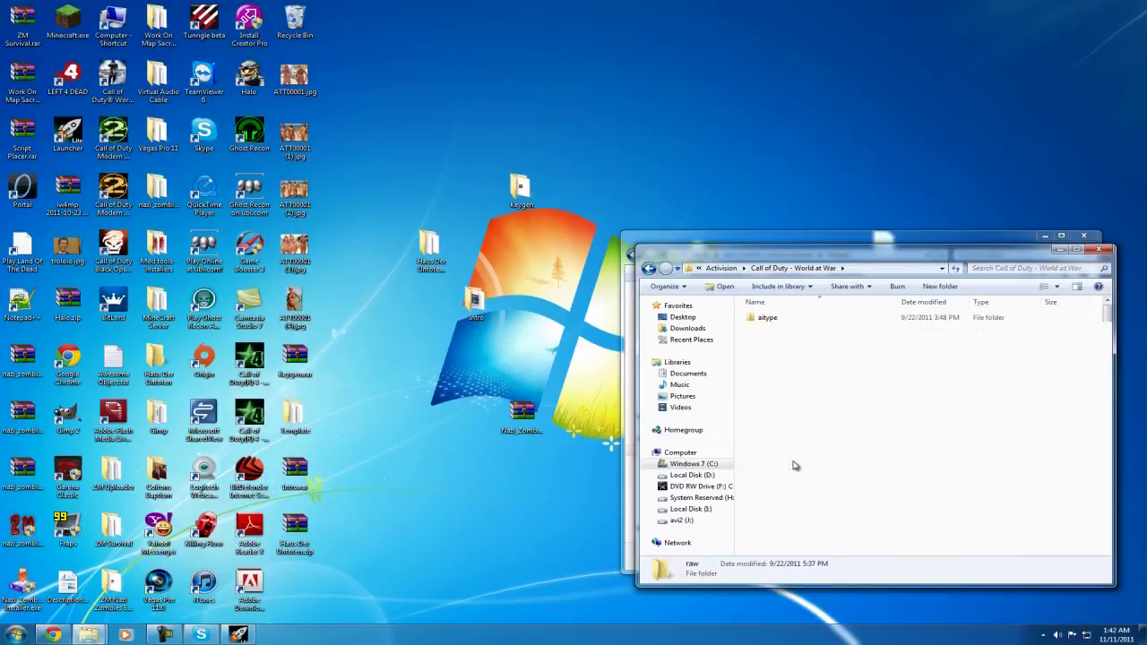
scroll(798, 457, "down", 1)
scroll(800, 434, "down", 1)
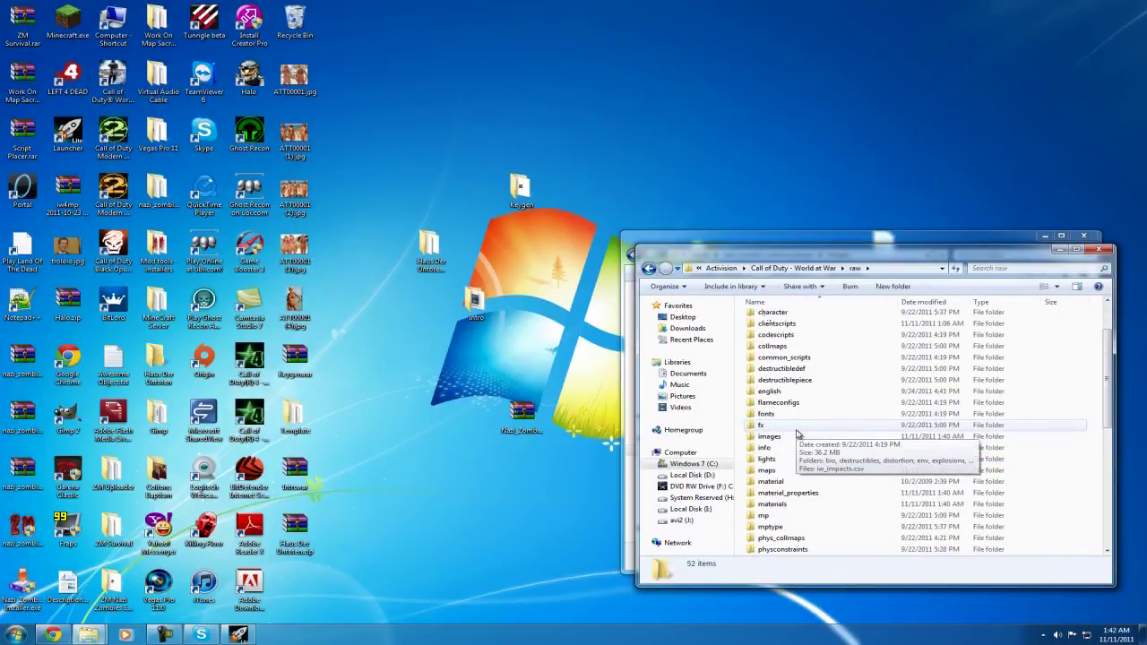
left_click(768, 438)
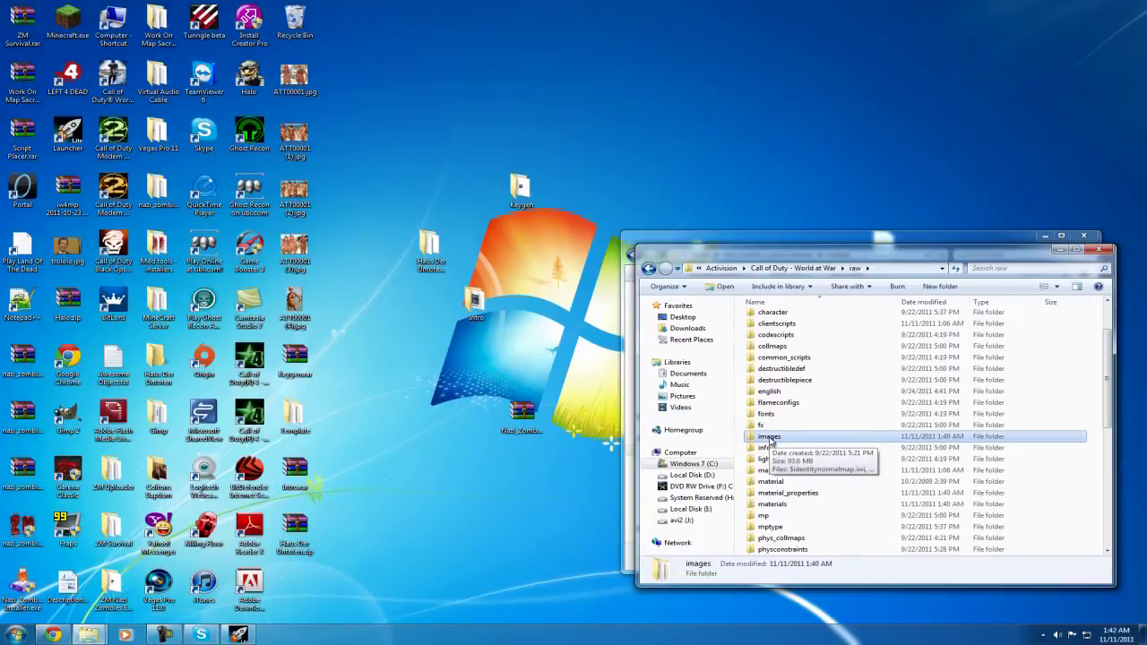
double_click(769, 438)
- Copy trol_guy.iwi from raw\images into the mod's empty images folder, granting administrator permission
scroll(768, 439, "down", 4)
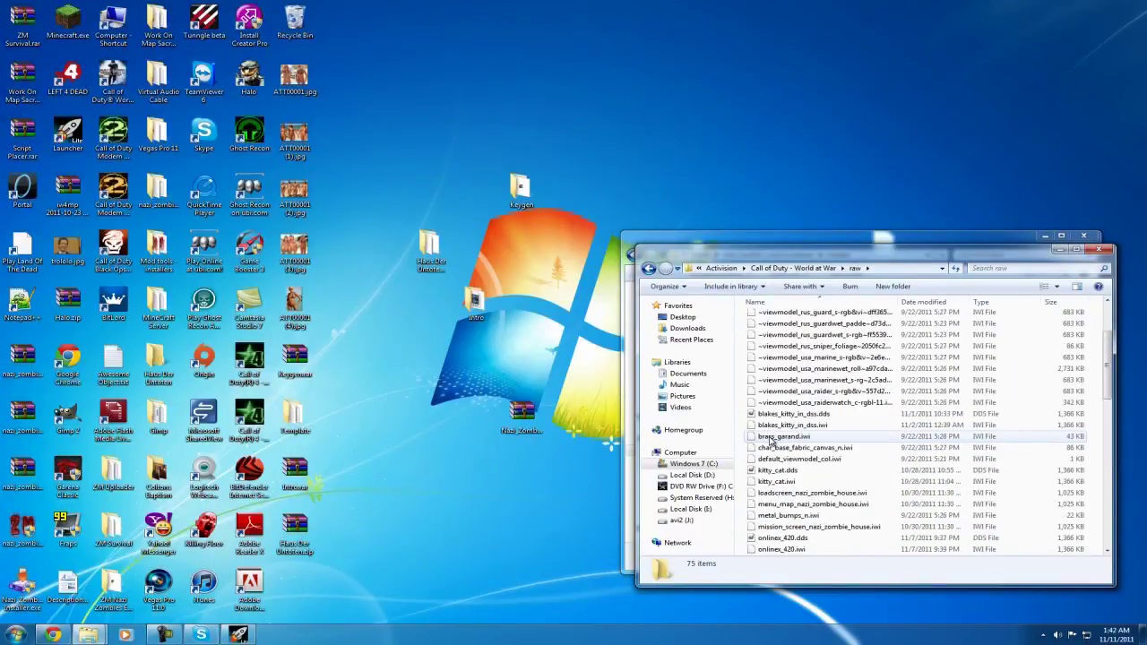
scroll(772, 439, "down", 5)
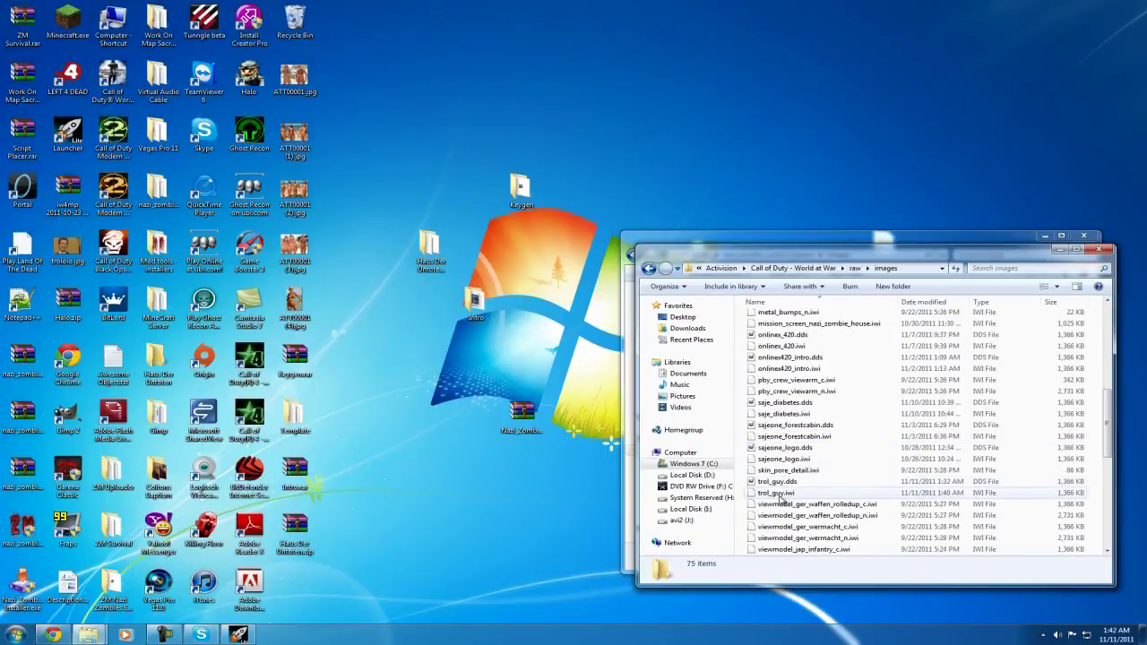
left_click(786, 495)
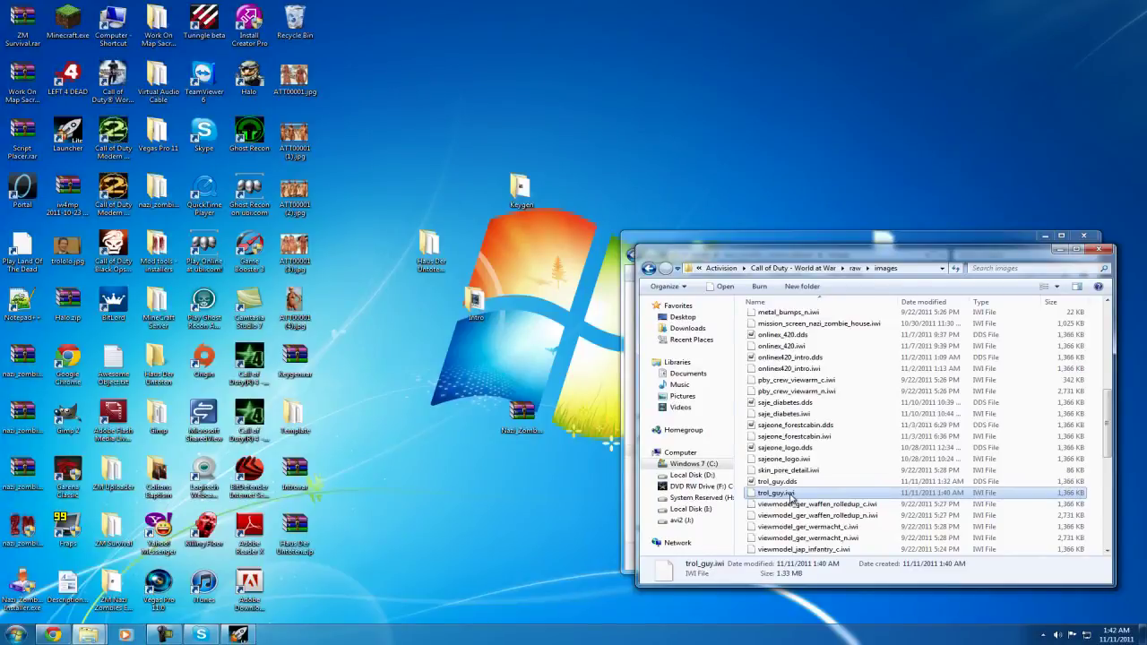
right_click(791, 496)
left_click(816, 434)
left_click(742, 241)
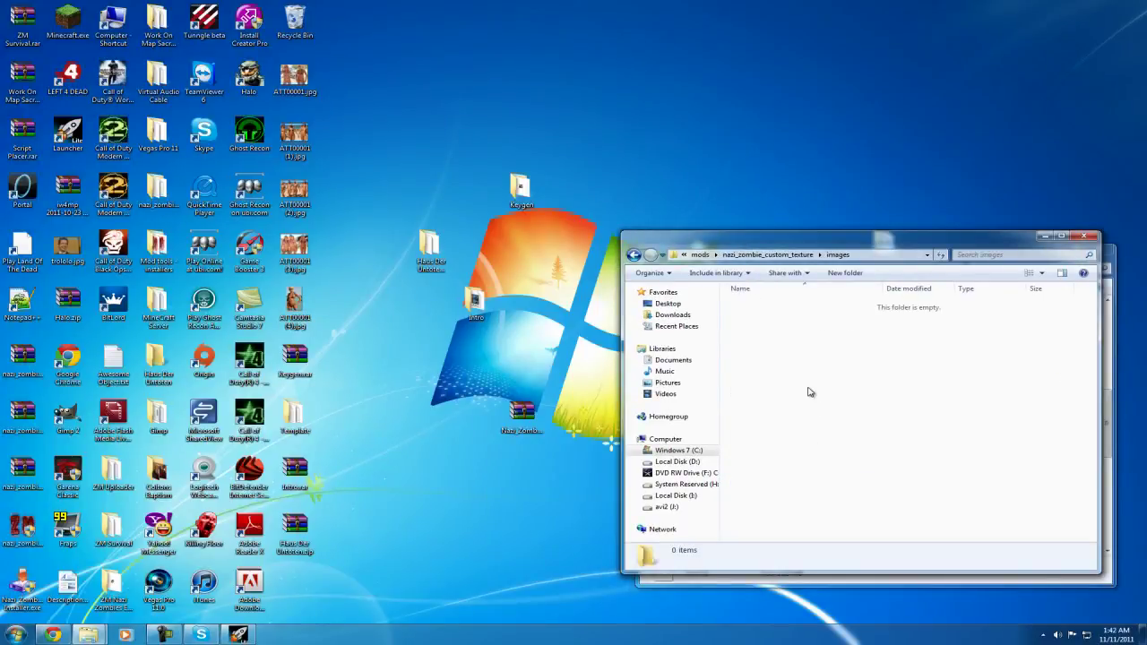
key("ctrl+v")
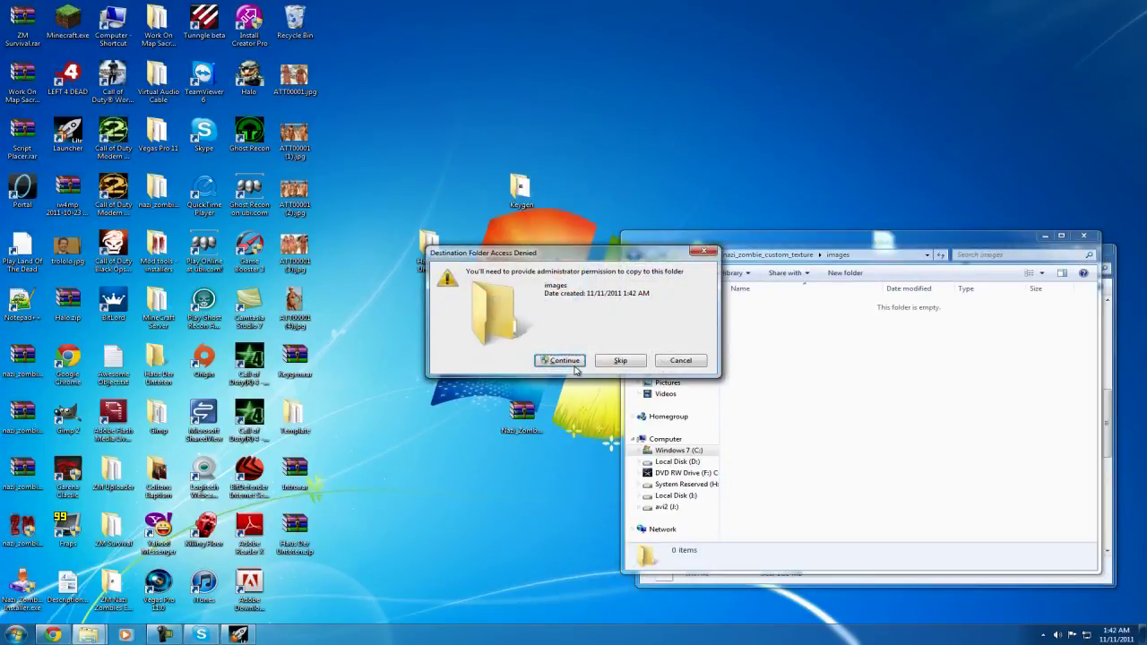
left_click(559, 364)
right_click(790, 374)
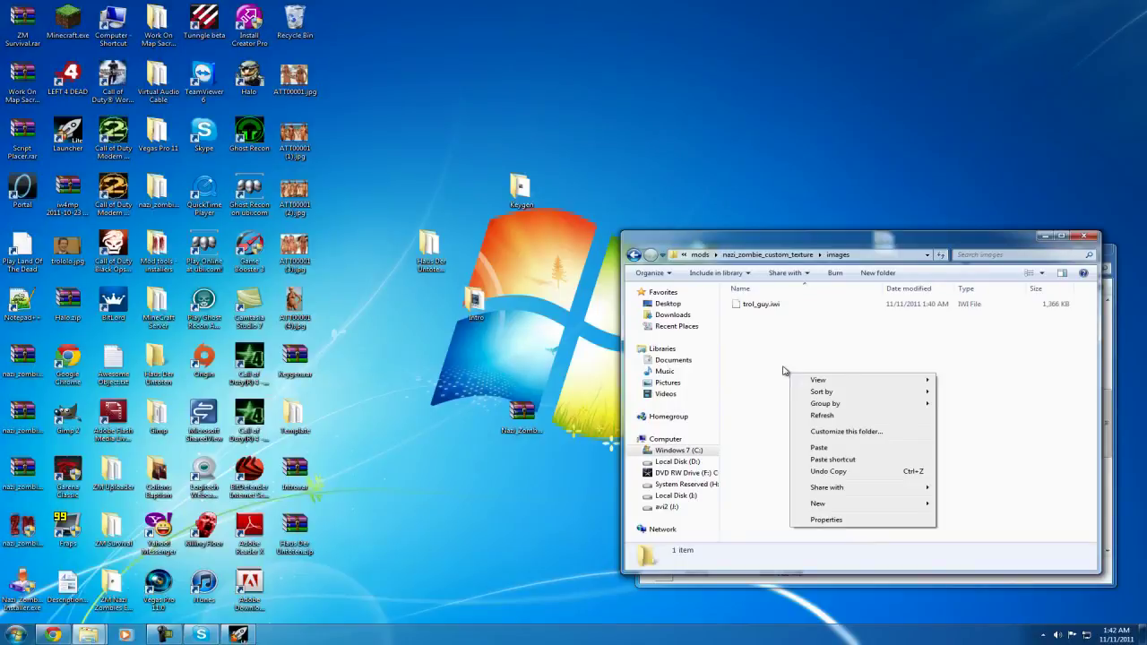
right_click(774, 337)
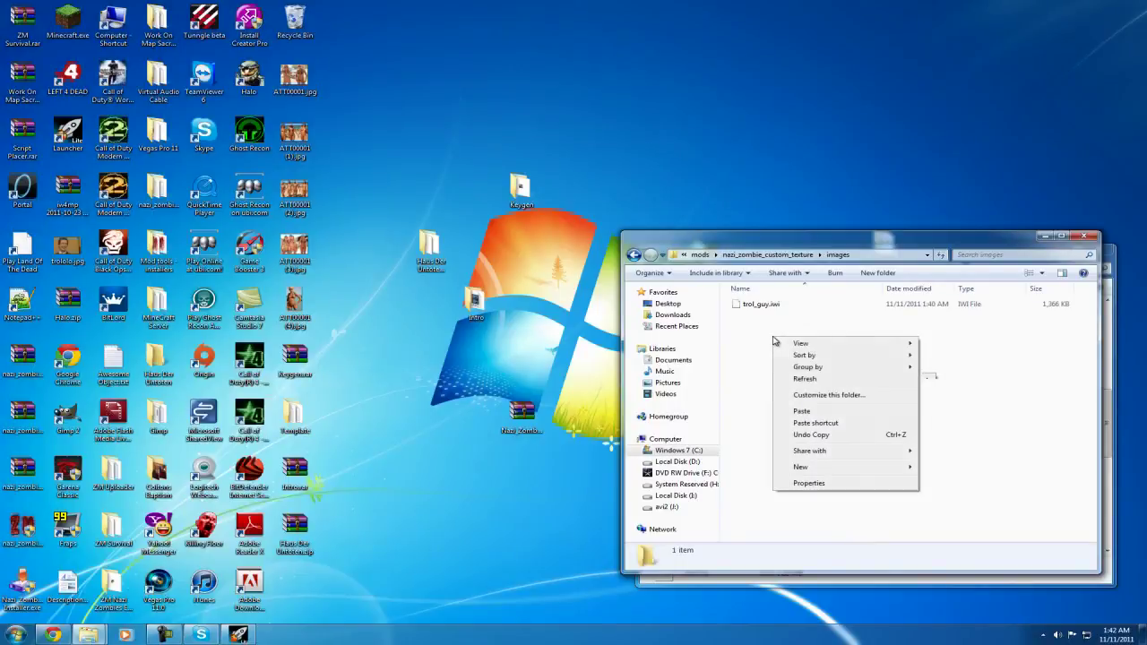
left_click(769, 396)
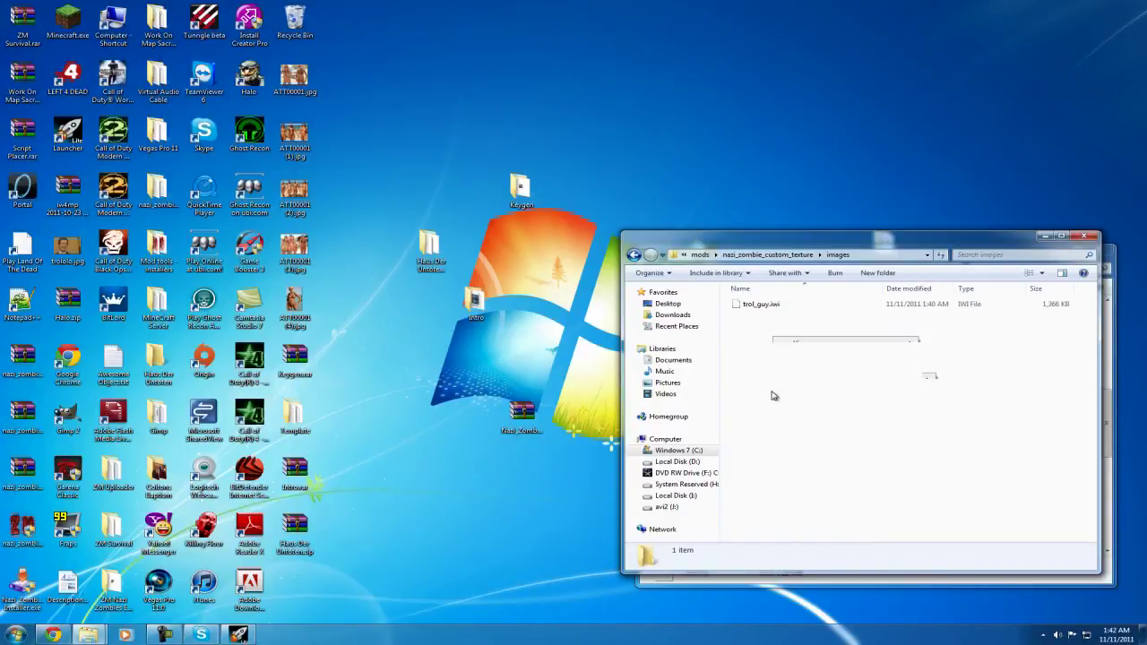
left_click(762, 311)
left_click(763, 314)
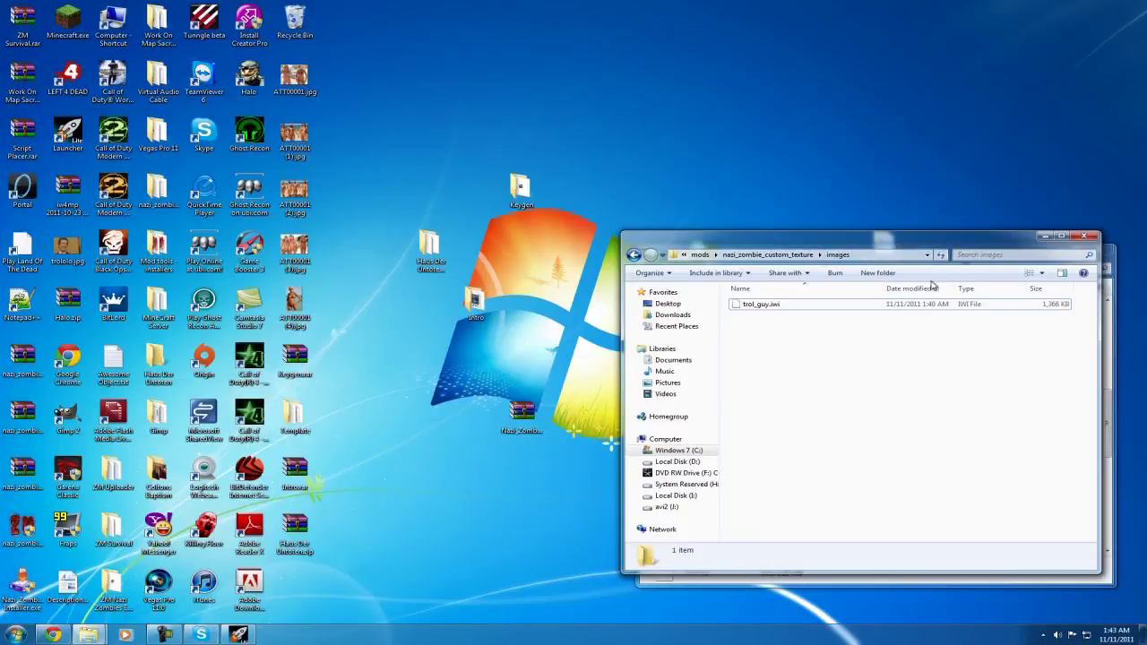
- Close both Explorer windows
left_click(1091, 234)
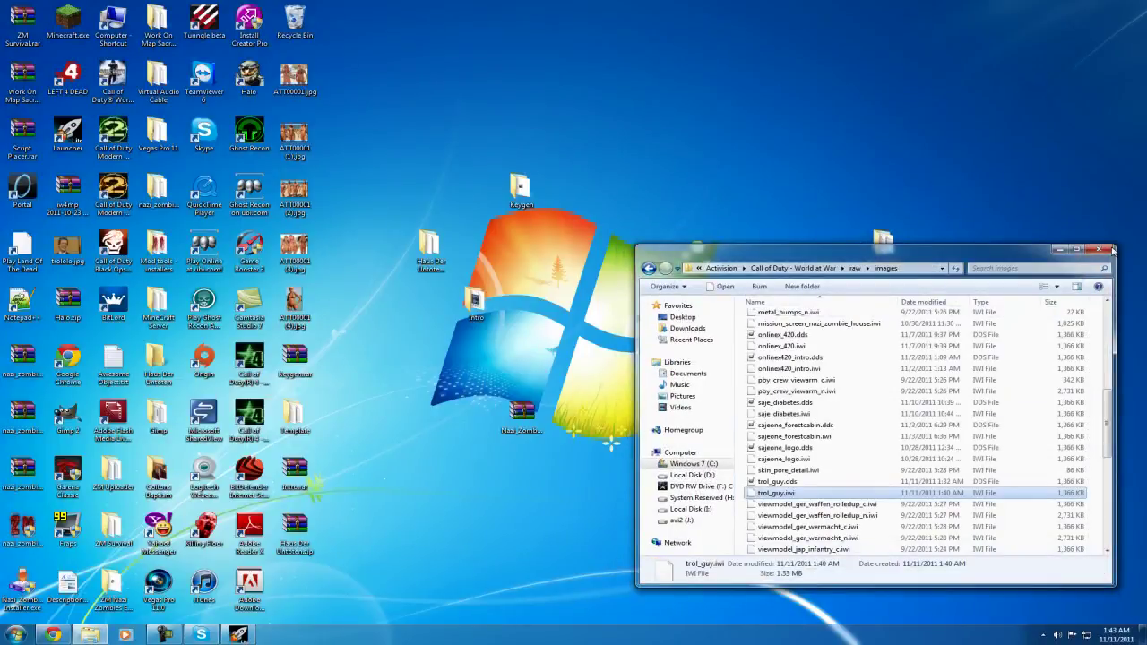
left_click(1112, 250)
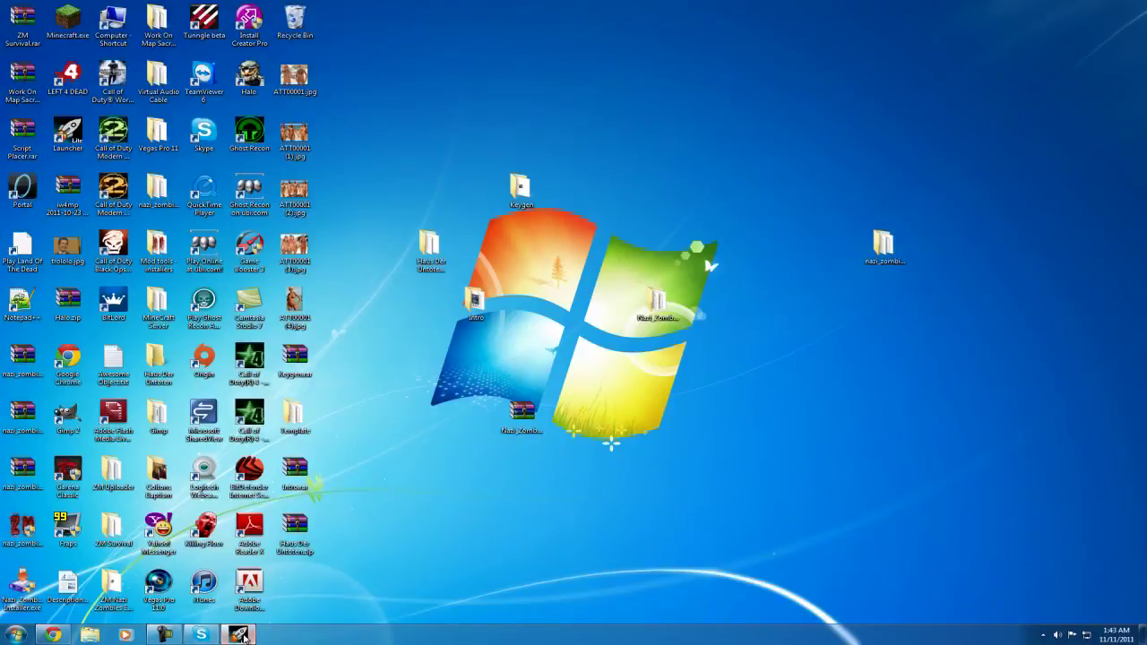
- Switch to the Launcher, start Radiant and open the recent map nazi_zombie_custom_texture.map
mouse_move(242, 634)
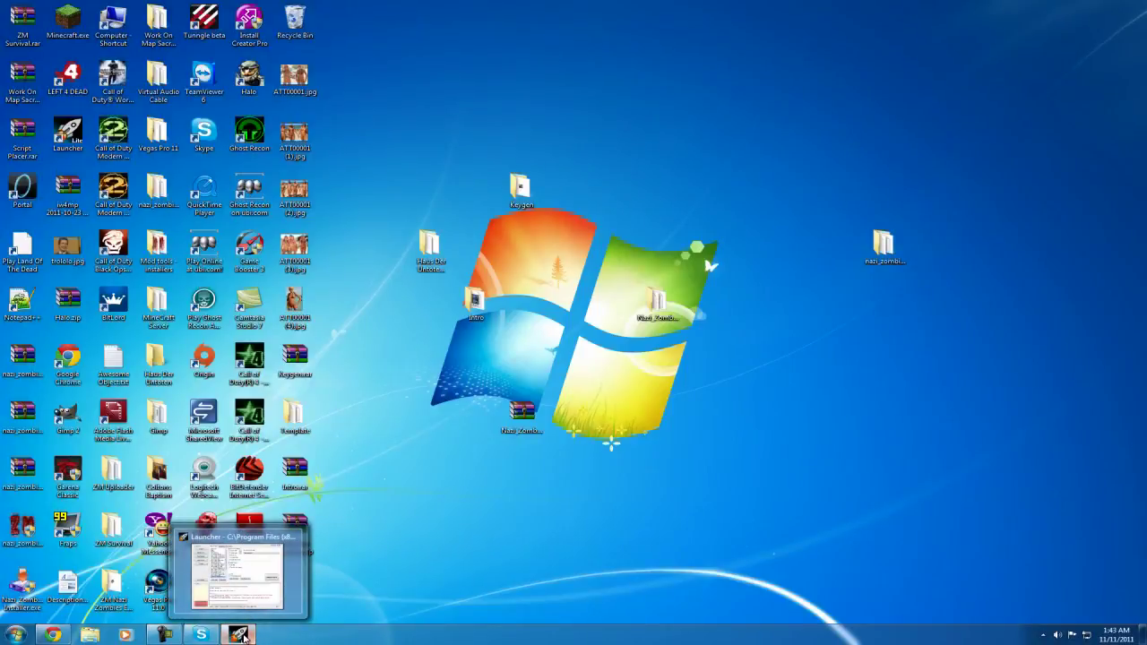
left_click(242, 635)
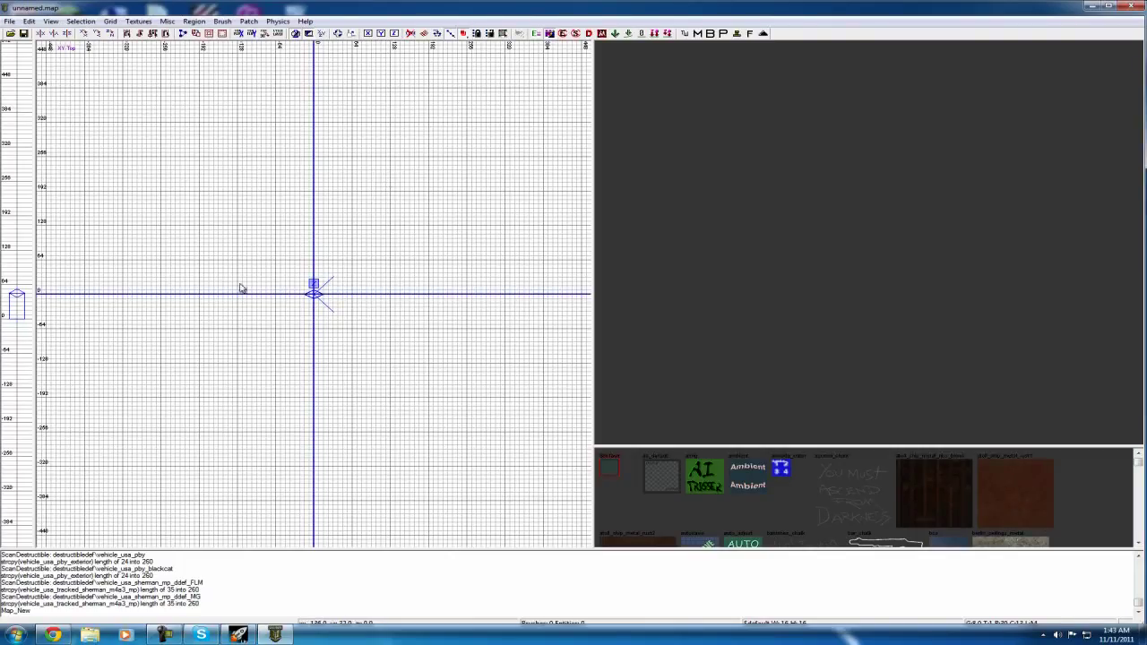
left_click(9, 20)
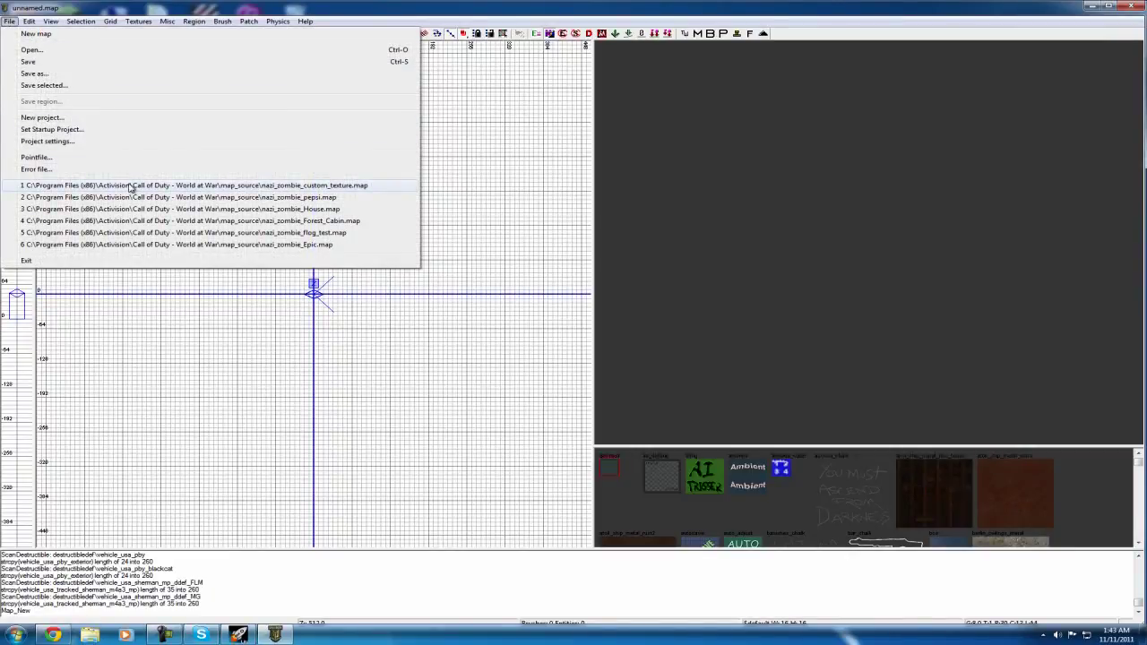
left_click(130, 186)
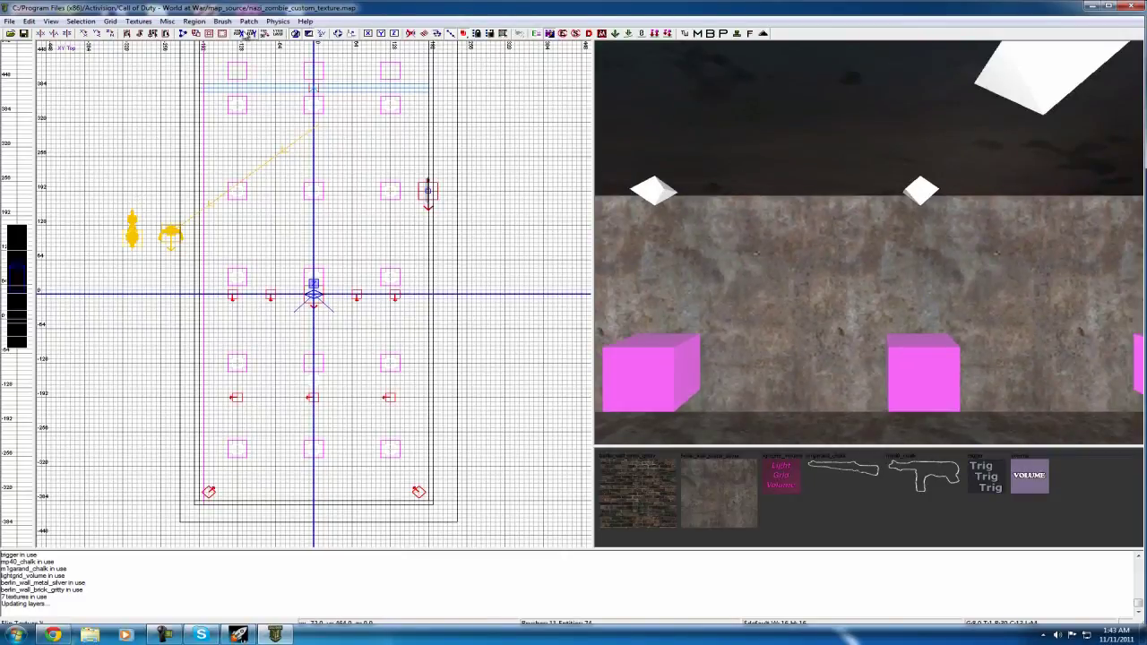
left_click(139, 21)
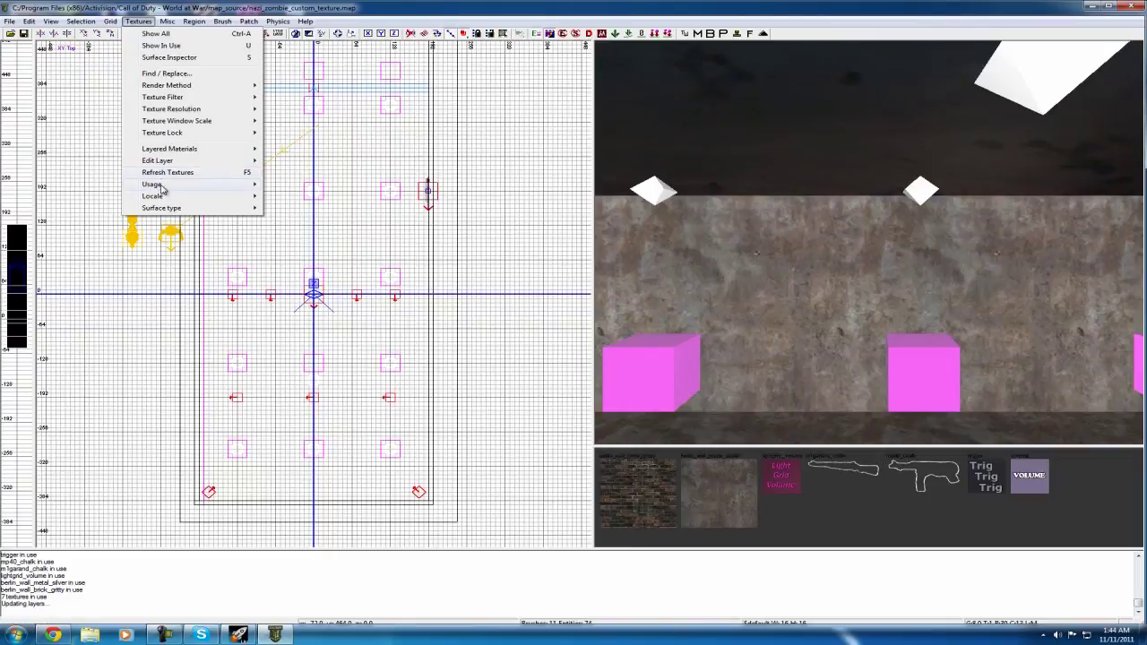
mouse_move(167, 188)
mouse_move(167, 208)
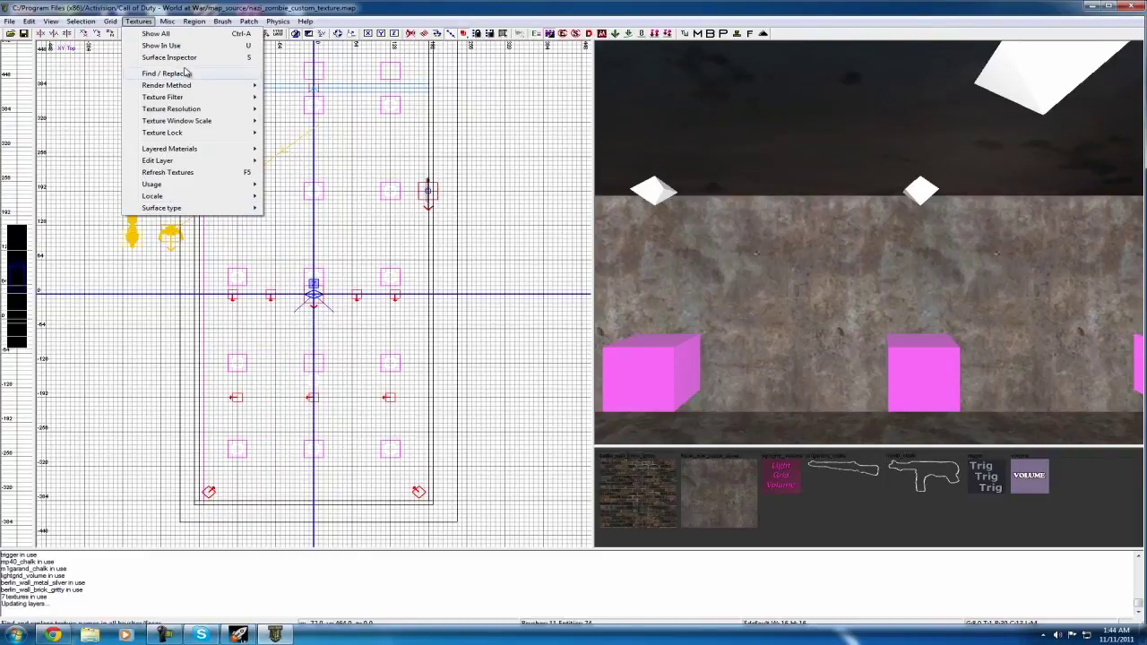
left_click(228, 9)
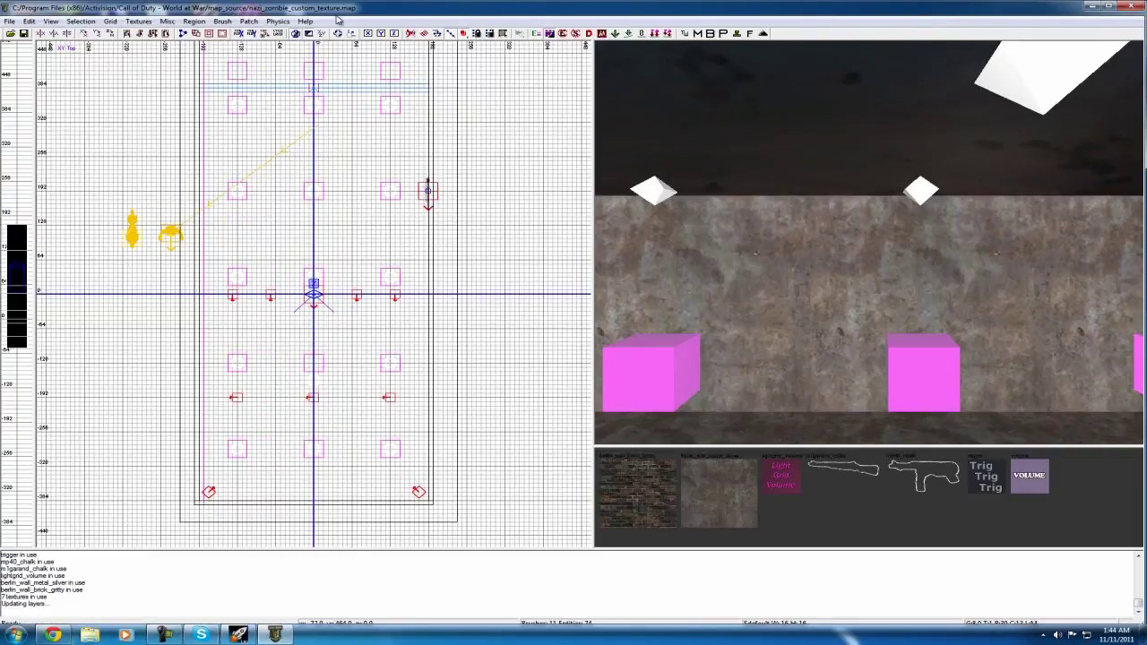
- Search the textures for "trol" and examine the preview of the matching custom texture
left_click(750, 34)
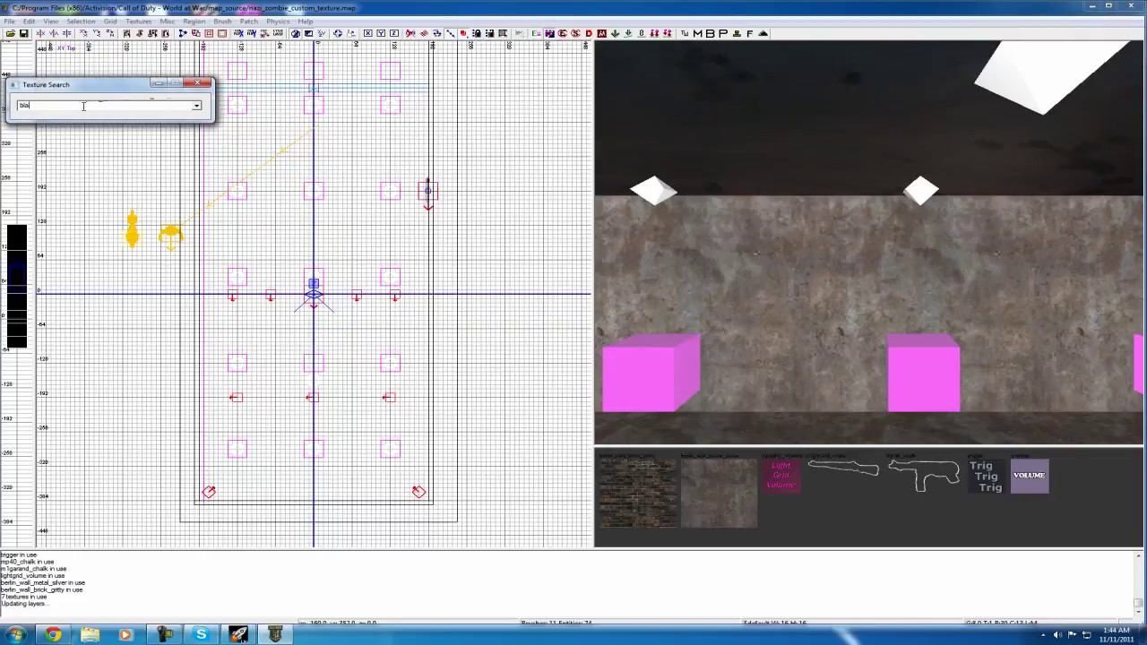
key("BackSpace")
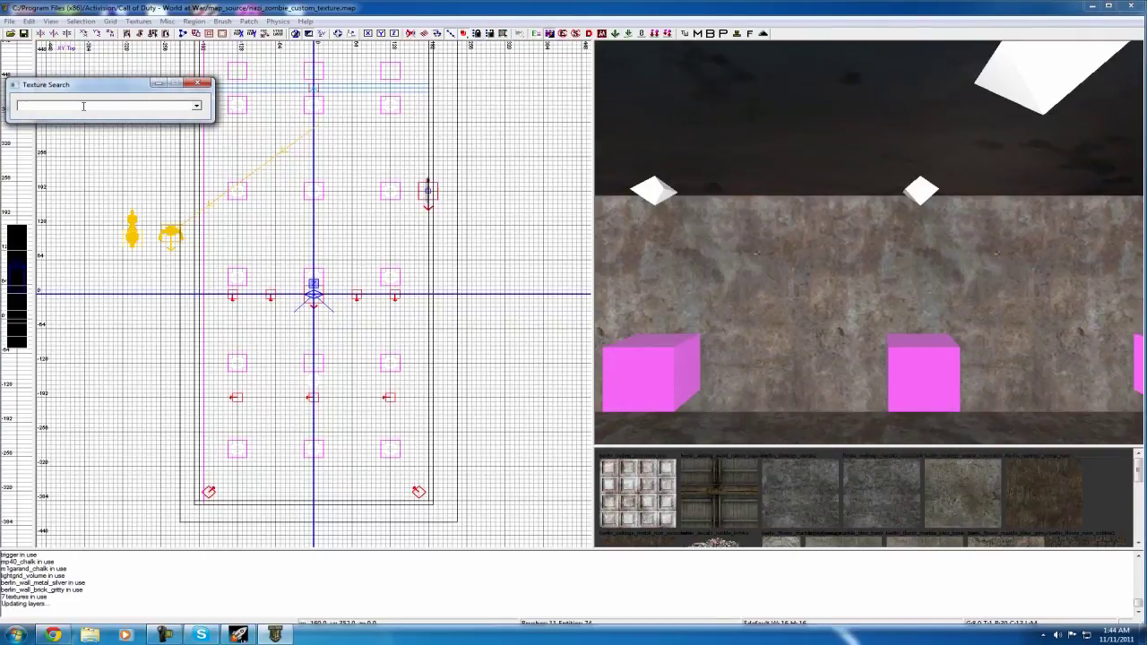
type("tr")
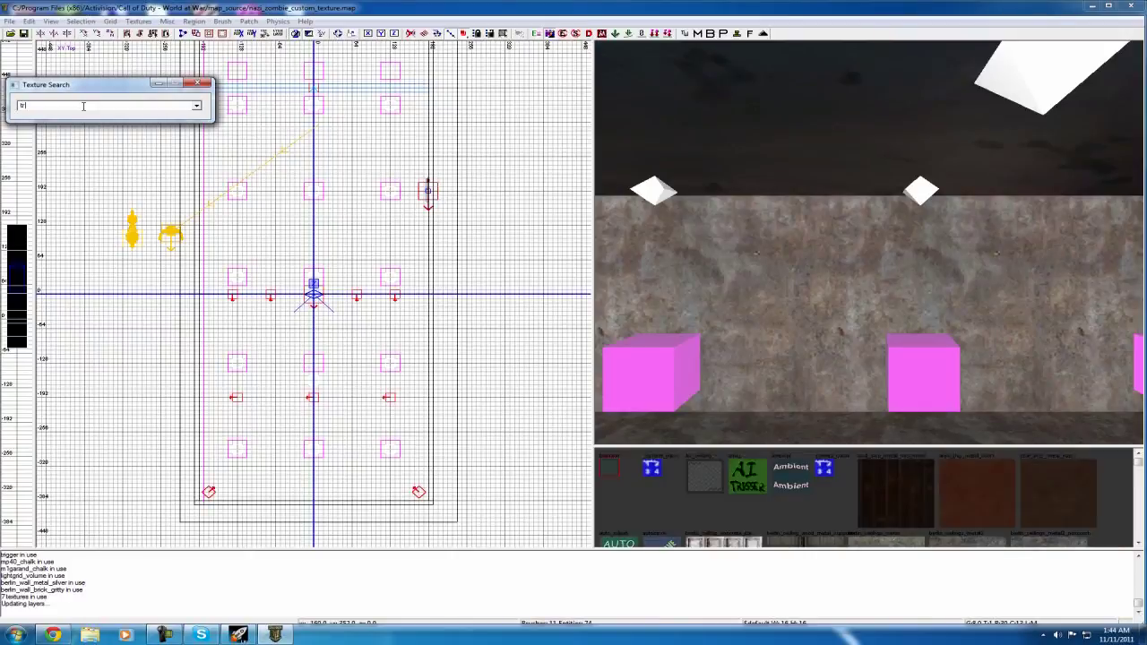
type("ol")
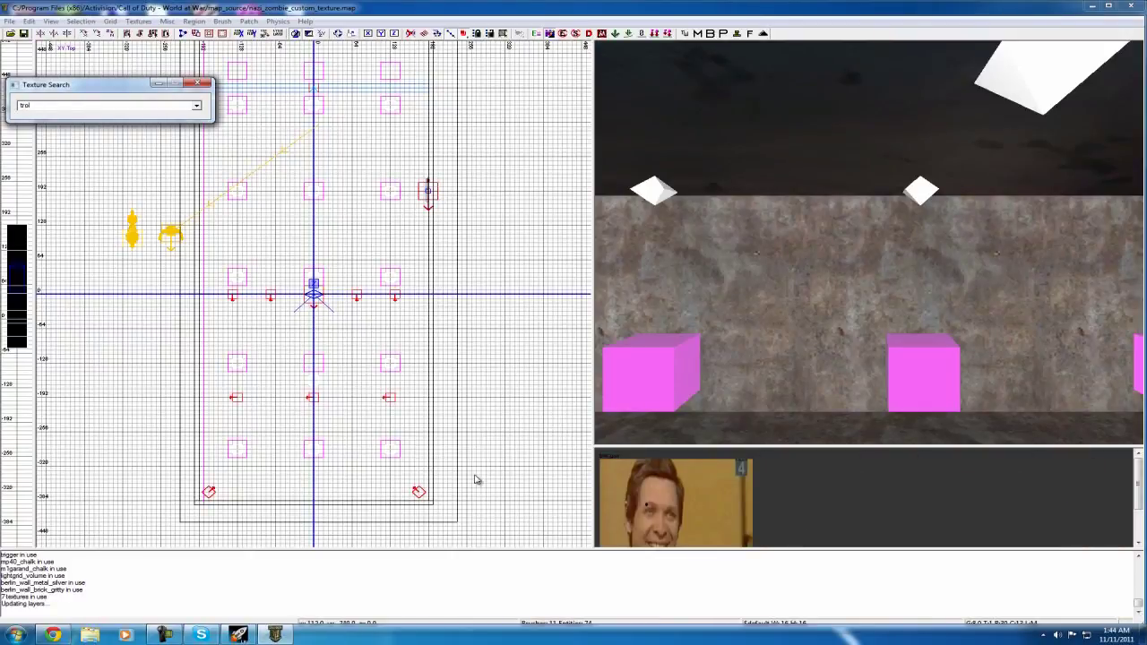
scroll(678, 493, "down", 1)
scroll(686, 493, "up", 1)
scroll(676, 491, "down", 1)
scroll(678, 495, "up", 1)
scroll(99, 108, "down", 1)
scroll(98, 108, "up", 1)
scroll(103, 107, "down", 1)
scroll(107, 105, "up", 1)
scroll(107, 105, "down", 1)
scroll(134, 101, "up", 1)
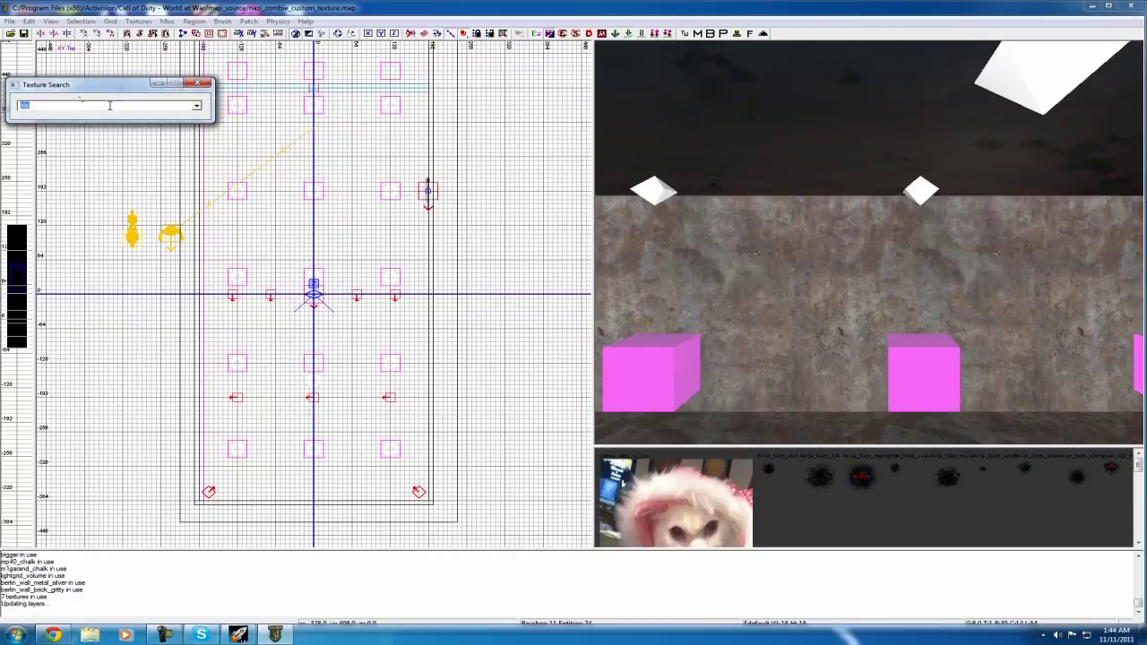
- Search the textures for "trol_guy", make that texture the active one and close the texture search
key("BackSpace")
type("trol_guy")
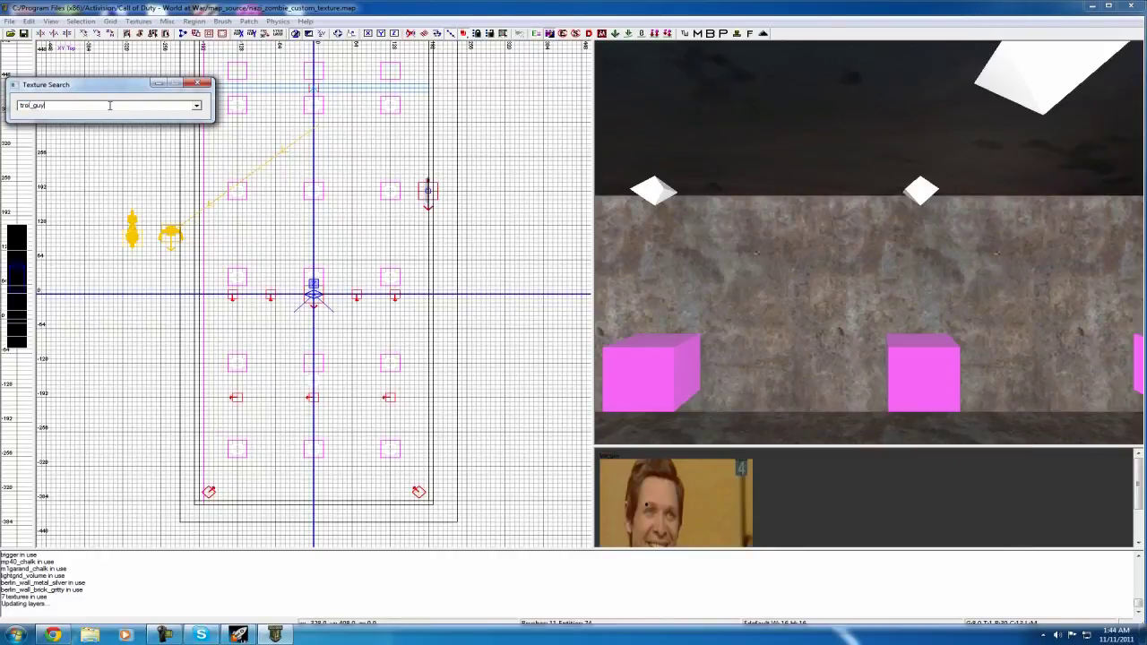
left_click(715, 489)
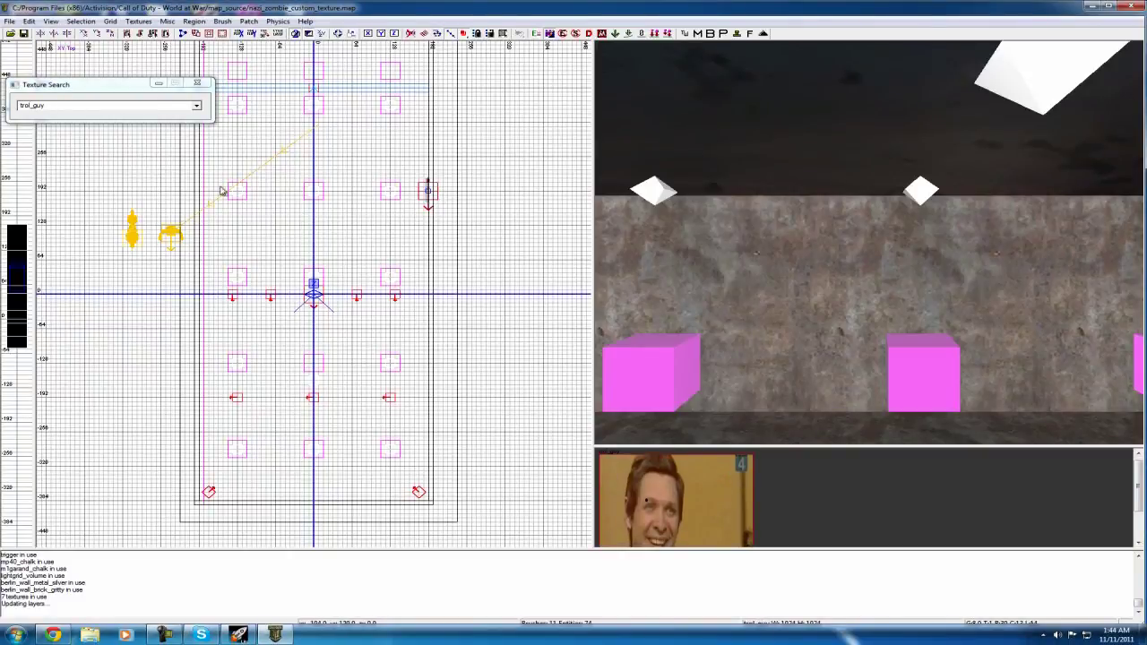
left_click(197, 83)
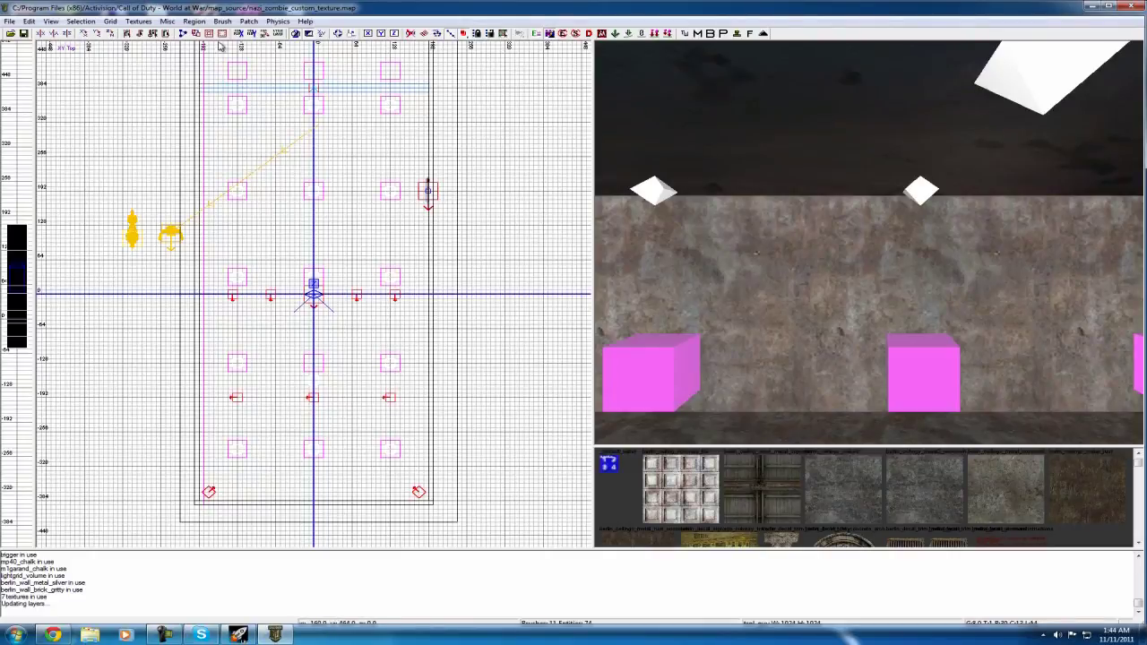
- Filter the texture list to the metal surface type and browse it to the trol_guy texture
left_click(139, 20)
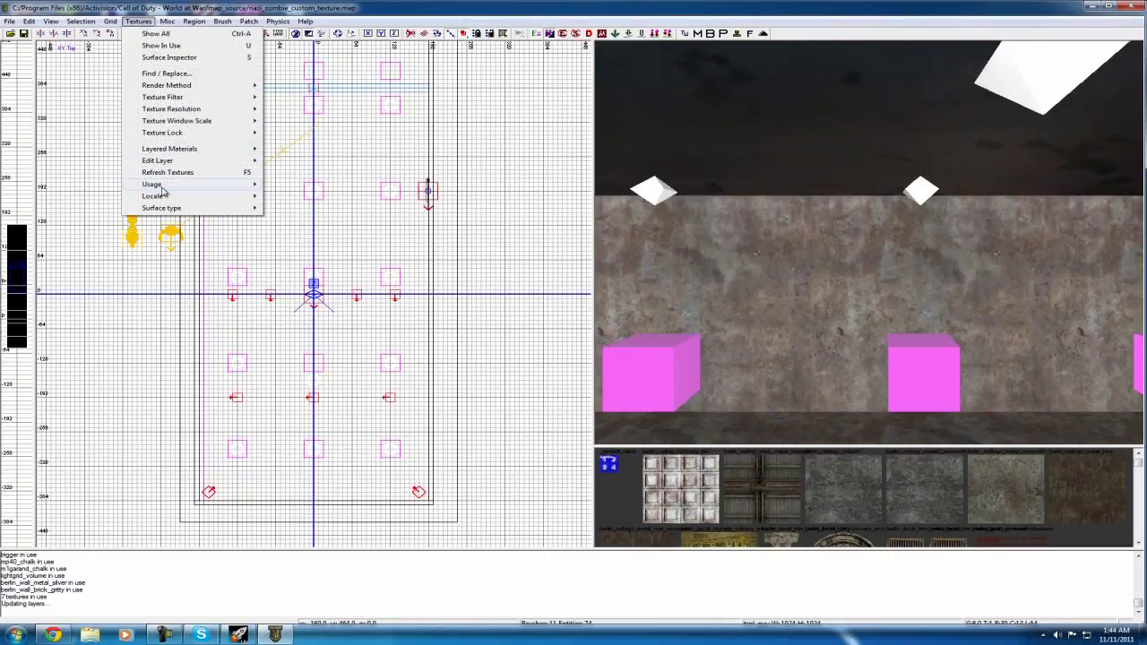
mouse_move(162, 190)
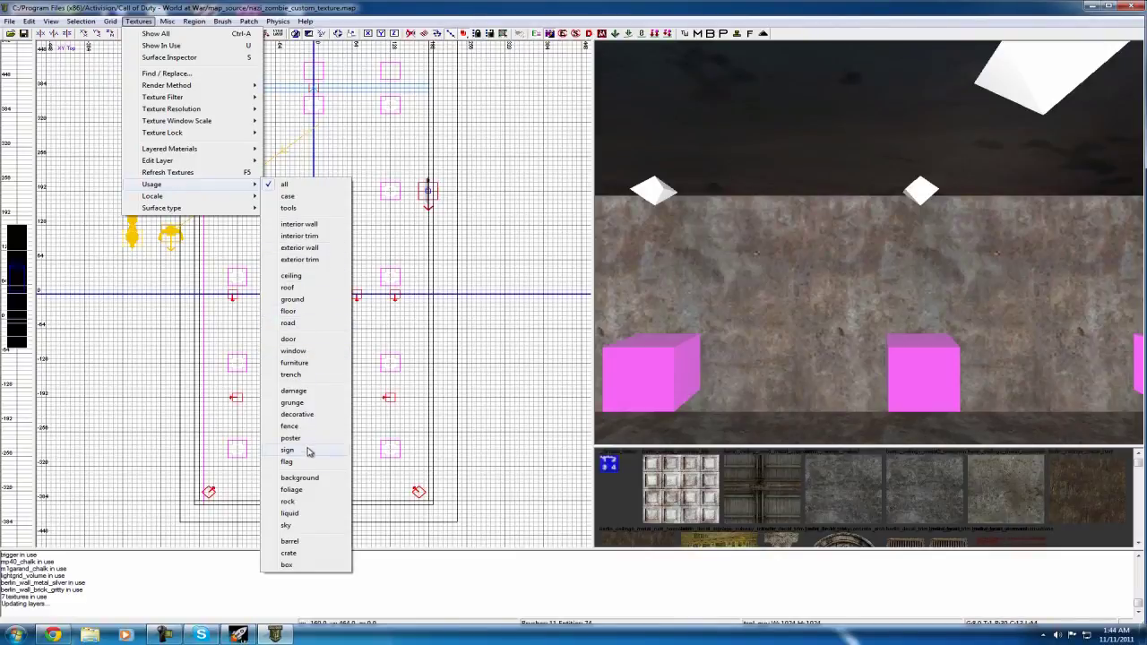
mouse_move(204, 210)
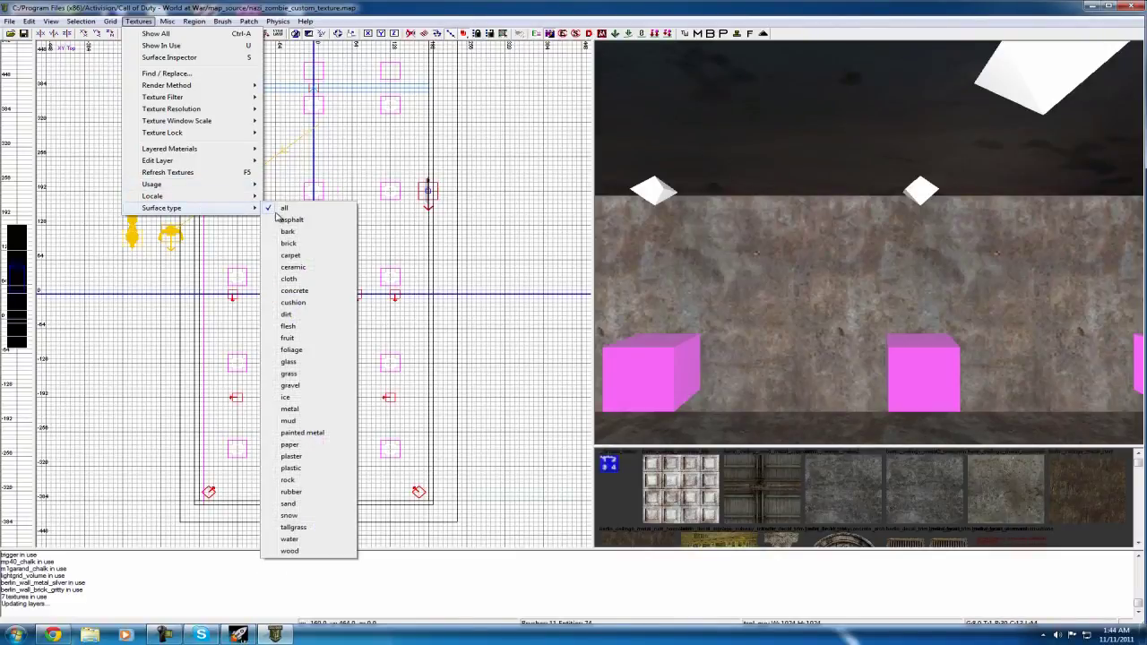
left_click(293, 409)
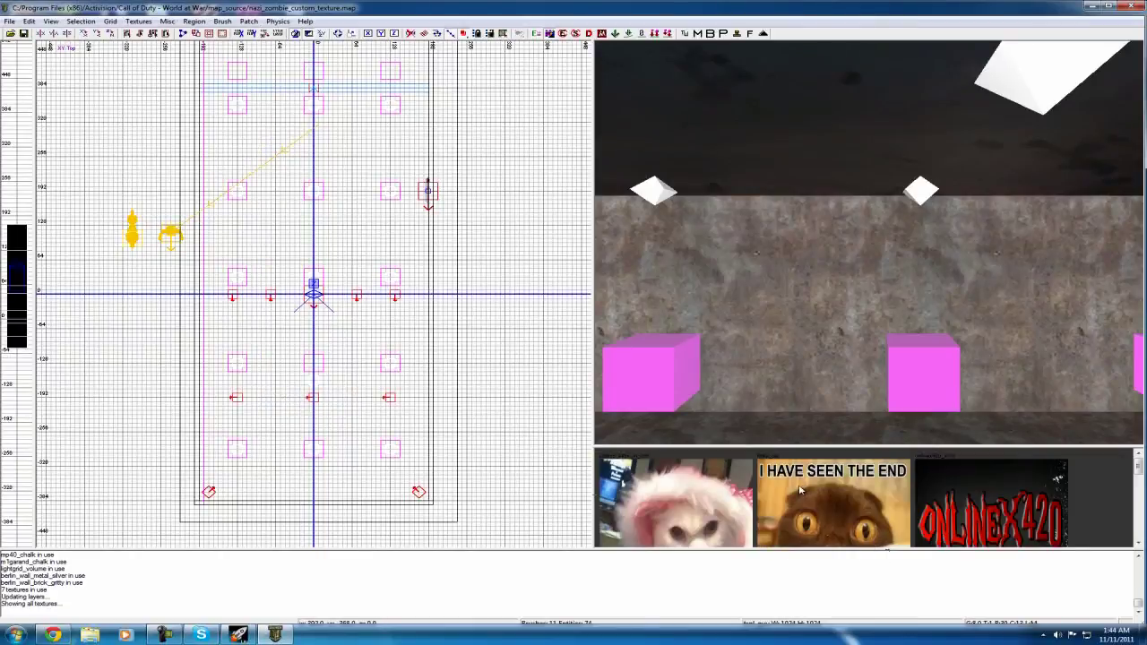
scroll(804, 491, "down", 3)
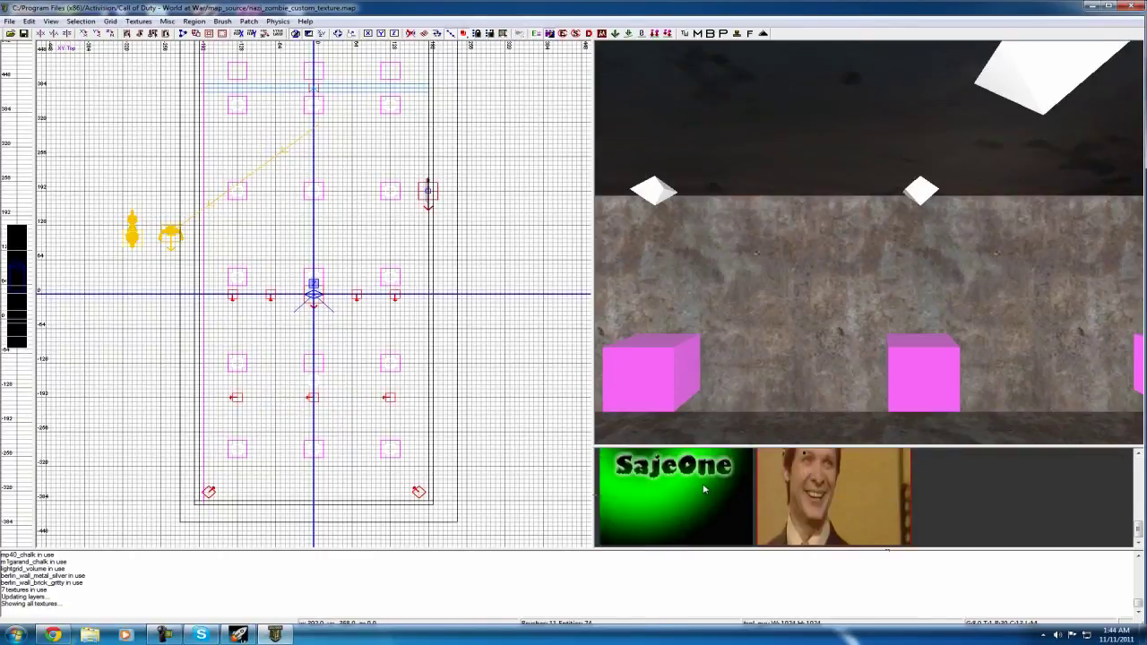
scroll(705, 489, "up", 2)
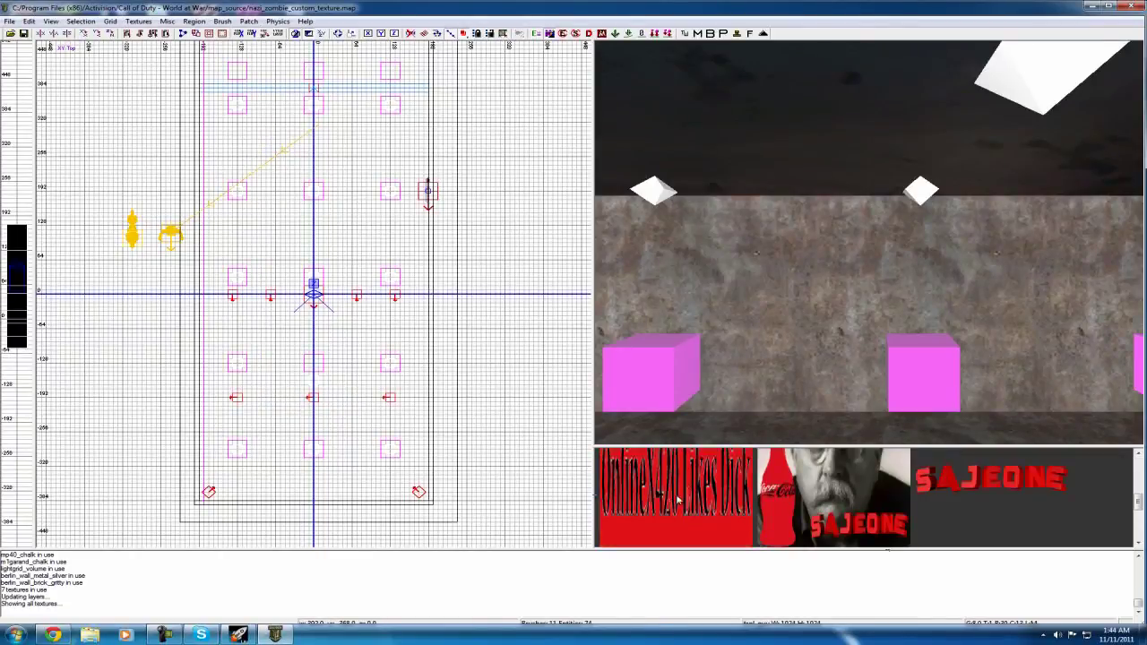
scroll(681, 493, "down", 2)
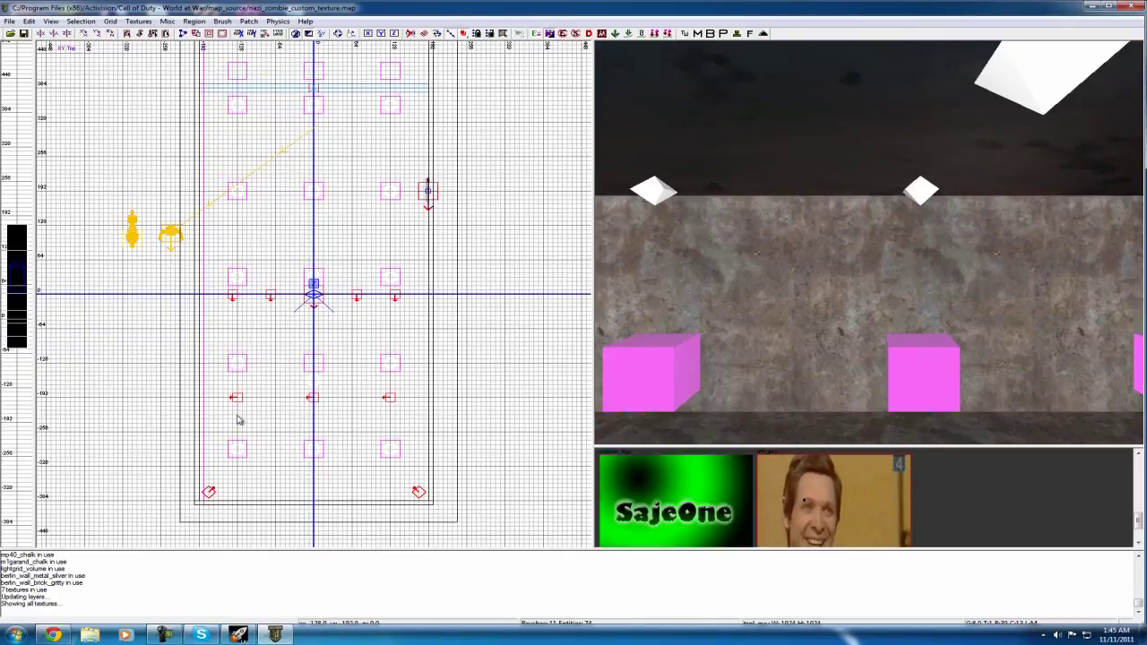
- In the top view, draw a trol_guy brush about 176 units wide and 8 deep against the inner wall at Y 1016
right_click_drag(305, 271, 293, 150)
right_click_drag(272, 219, 261, 227)
scroll(252, 227, "up", 2)
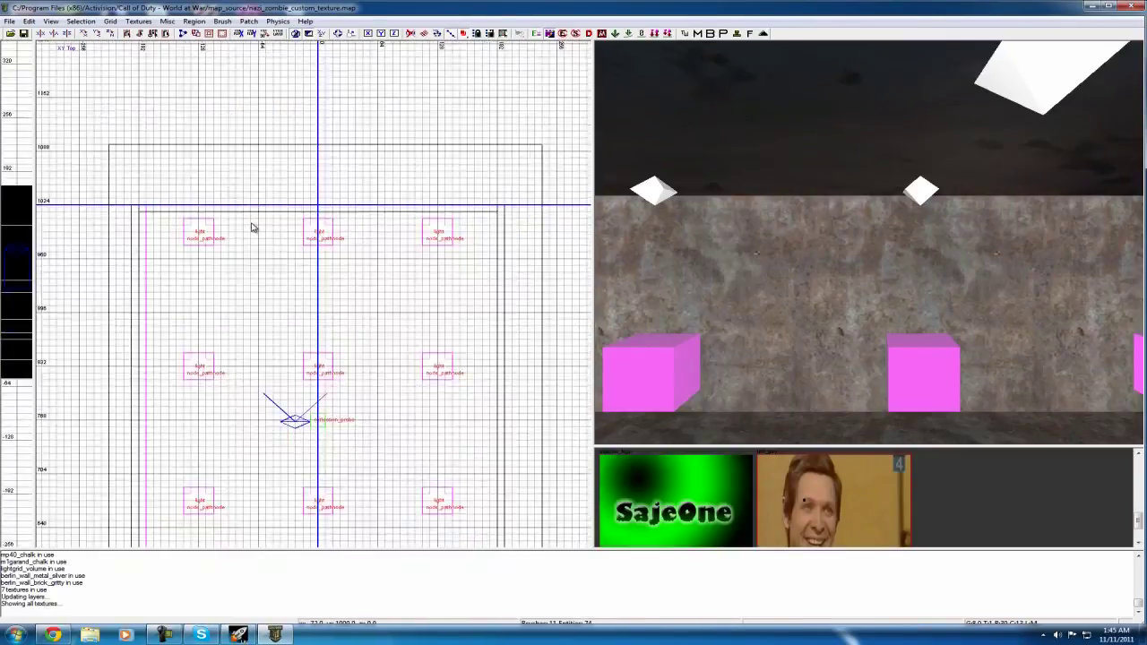
scroll(254, 222, "up", 4)
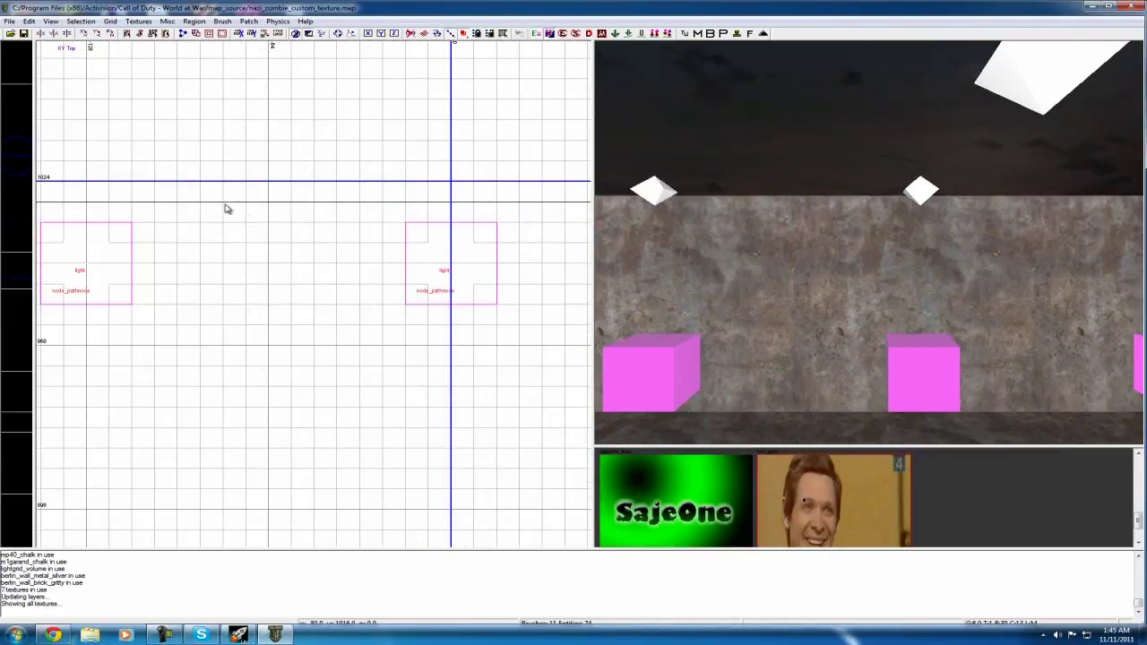
left_click_drag(223, 223, 534, 222)
right_click_drag(533, 221, 470, 222)
scroll(363, 222, "down", 4)
left_click_drag(359, 216, 439, 219)
left_click_drag(306, 221, 306, 218)
- In the front view, stretch the brush to 112 units tall and raise it 8 units off the floor, checking its placement from the side
key("ctrl+Tab")
left_click_drag(304, 265, 318, 148)
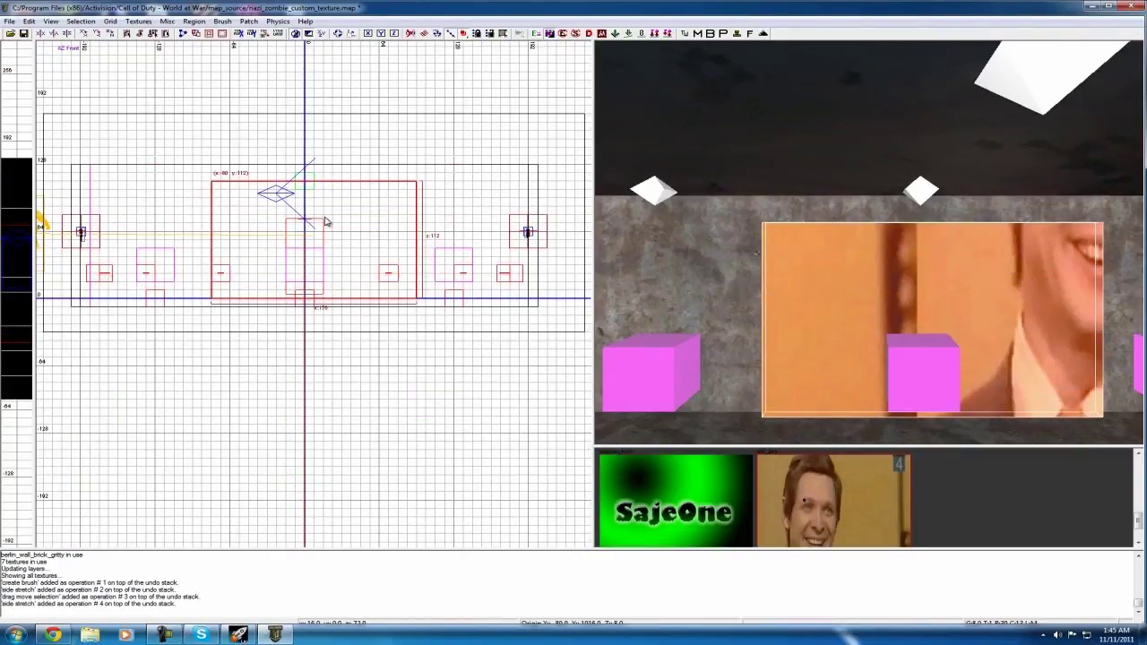
left_click(327, 211)
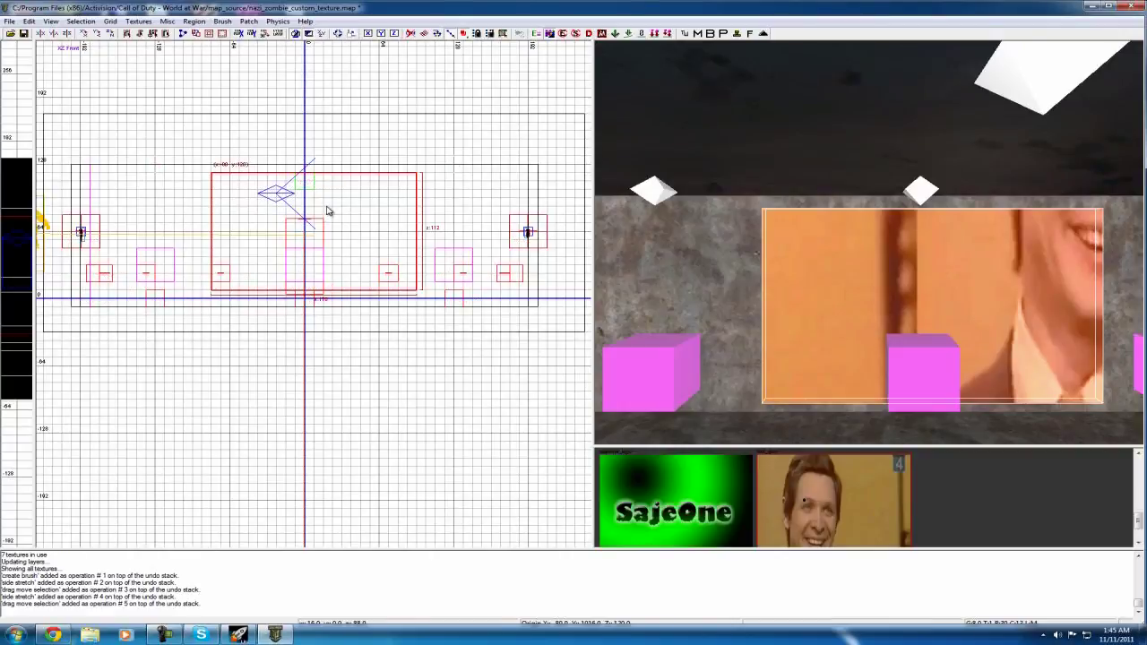
key("ctrl+Tab")
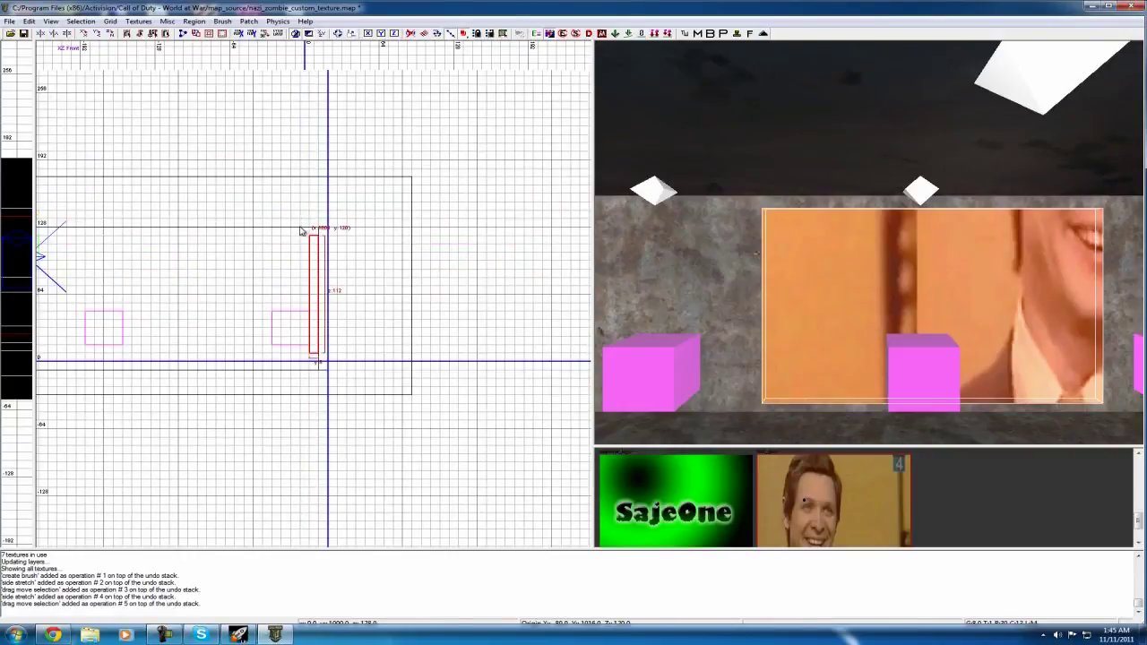
key("ctrl+Tab")
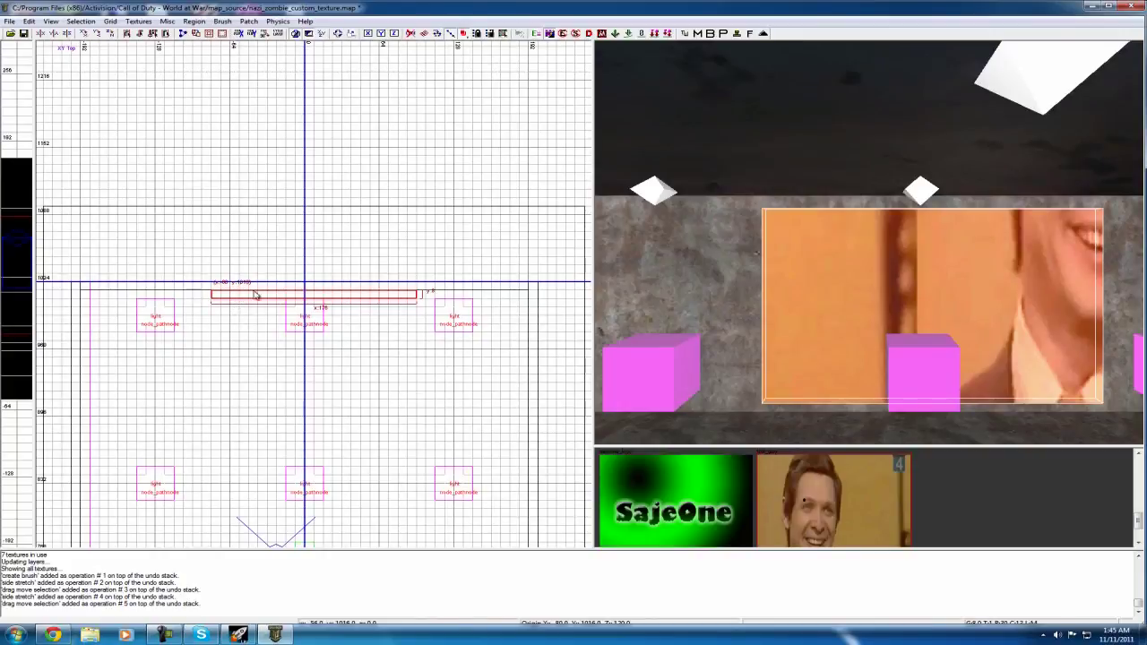
- In the top view, thin the brush against the wall to 0.5 units deep, coarsen the grid and deselect the brush
key("ctrl+Tab")
scroll(223, 304, "up", 5)
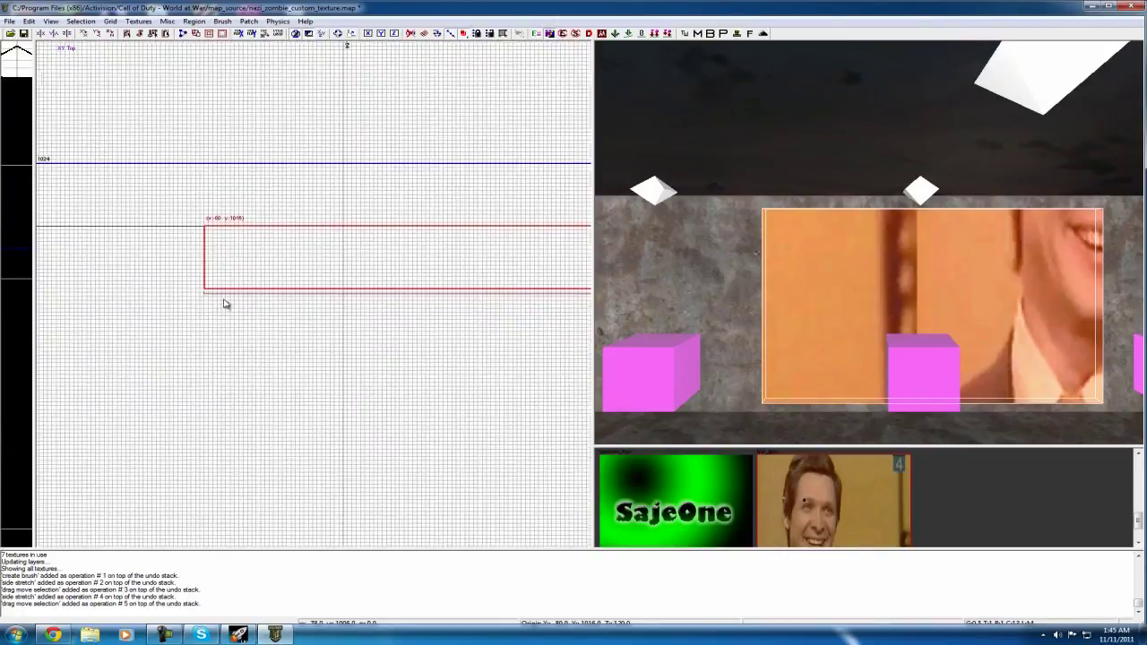
scroll(225, 304, "up", 4)
left_click_drag(230, 319, 239, 164)
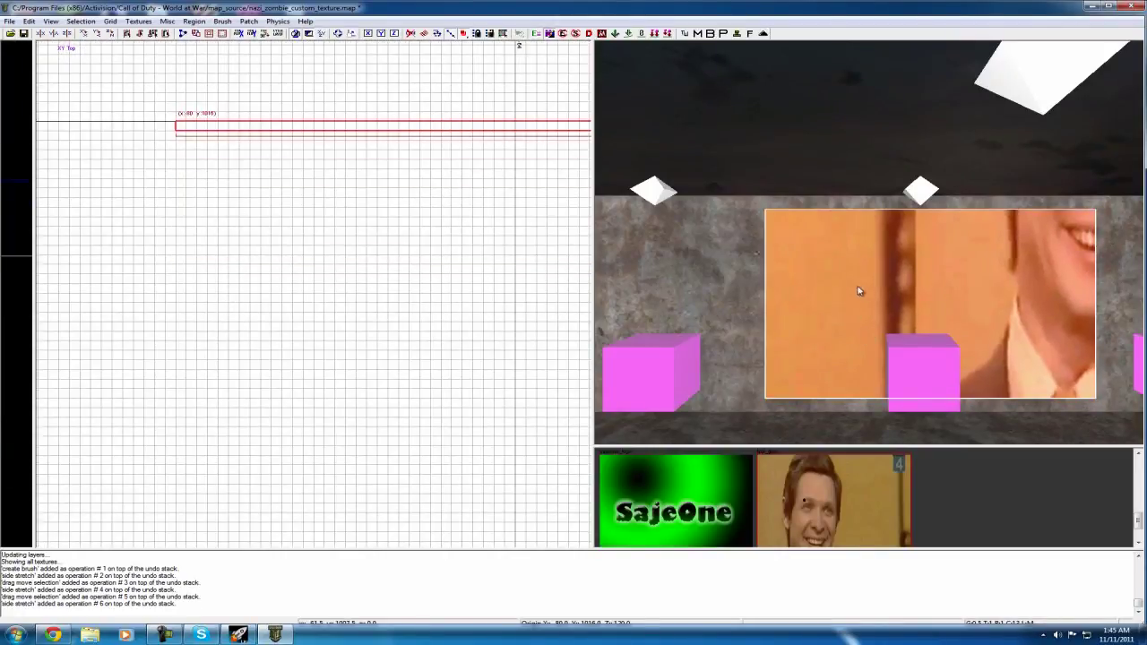
key("]")
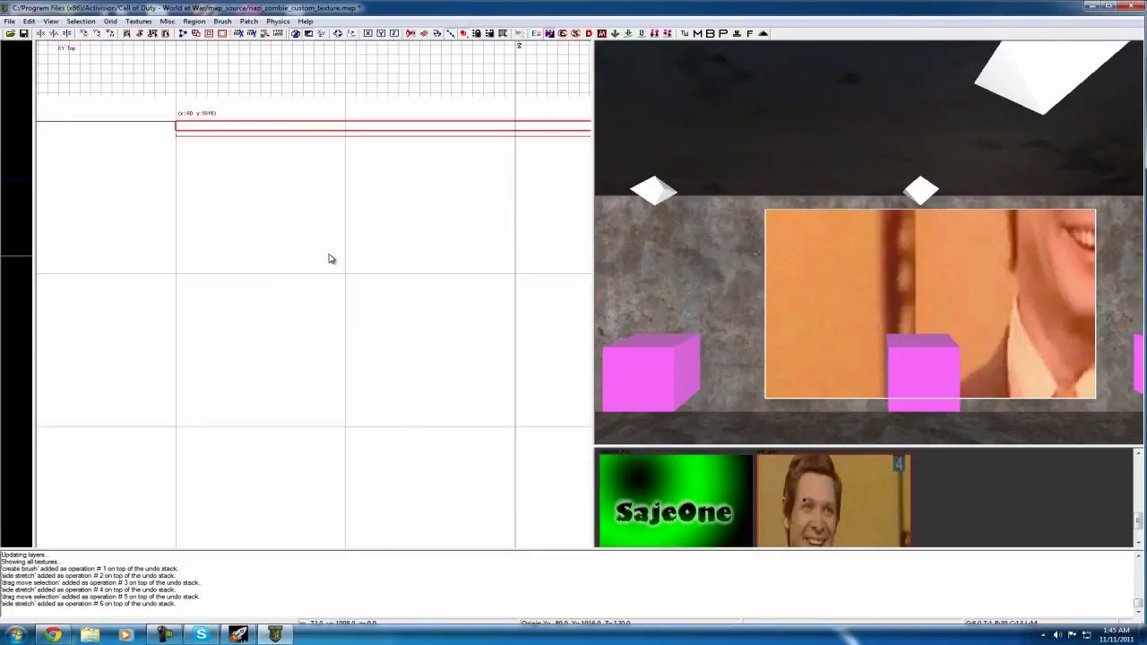
key("Escape")
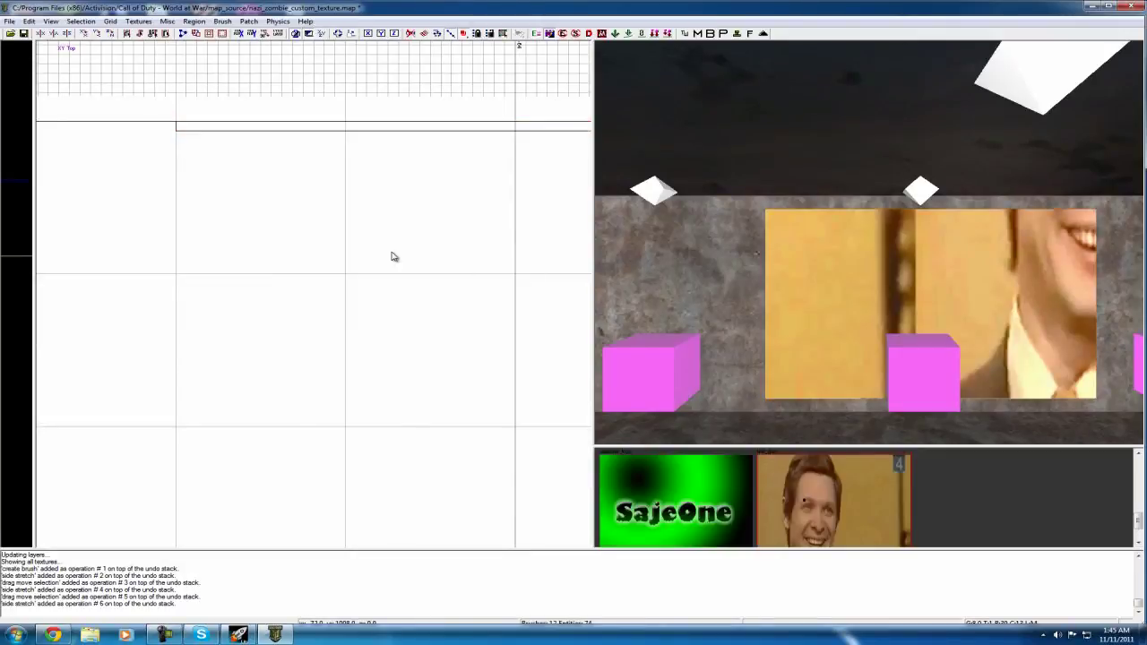
- Select the thin wall brush in the 3D view and fit the trol_guy texture to it
left_click(801, 297, "shift")
key("Escape")
left_click(793, 299, "shift")
key("Escape")
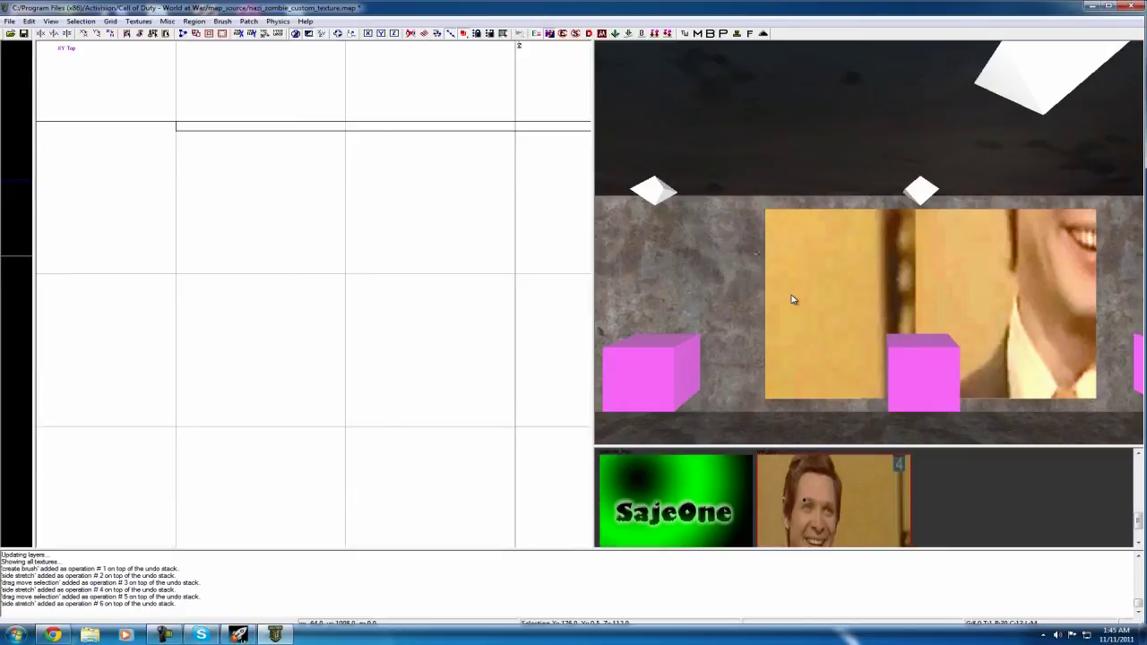
left_click(829, 299, "shift")
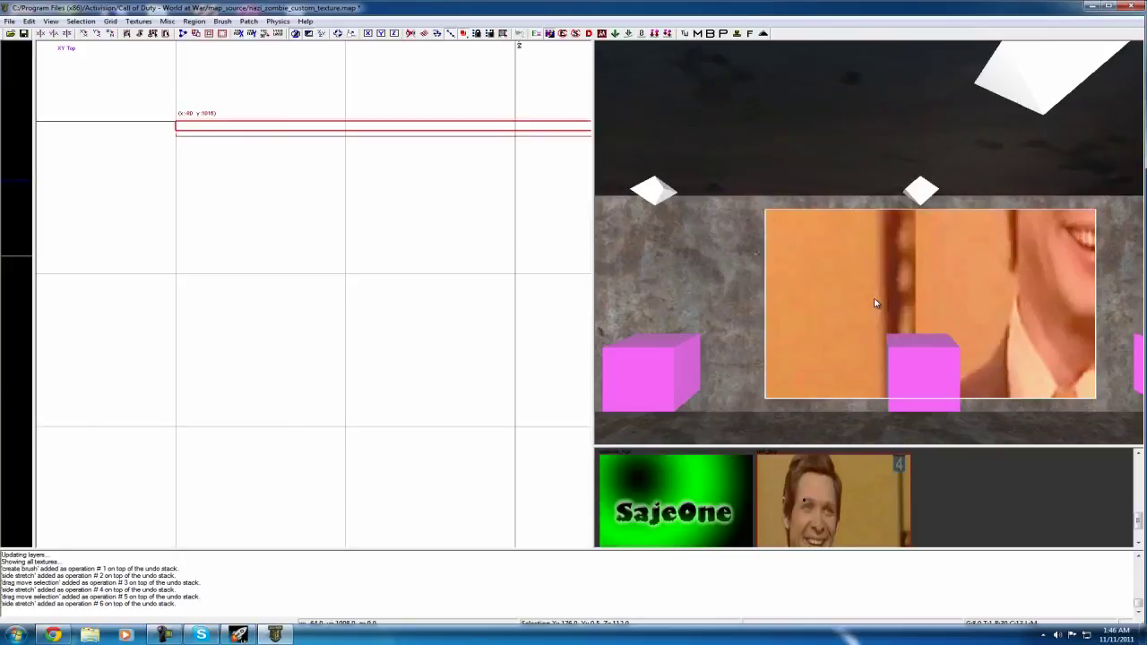
key("ctrl+shift+f")
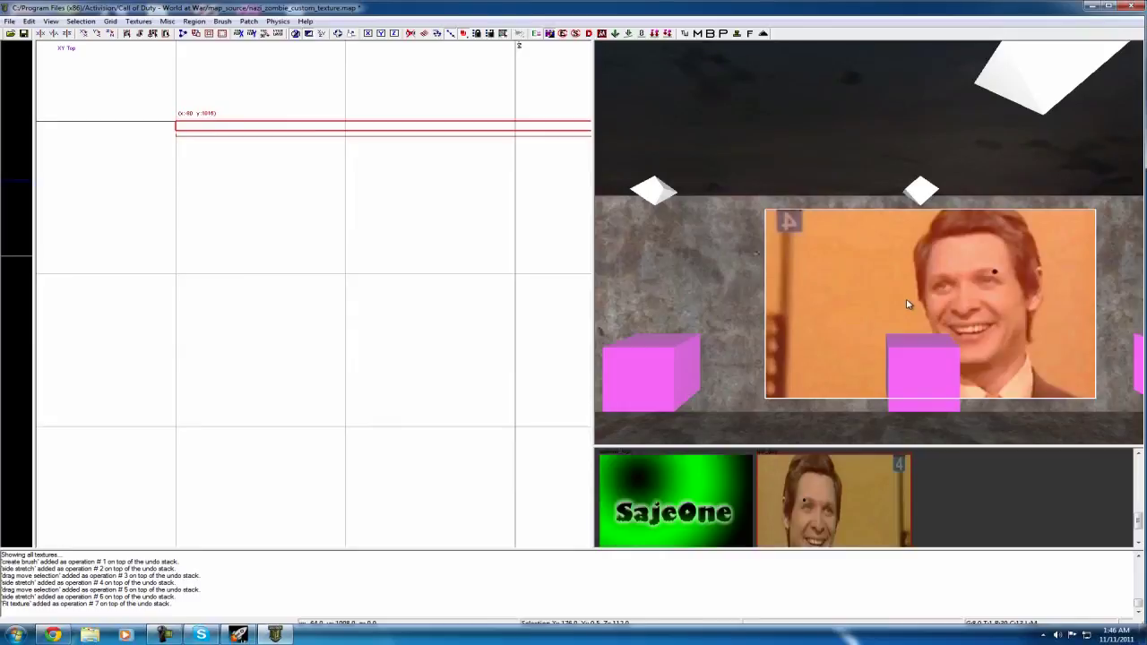
- Rotate the thin trol_guy brush 180 degrees about the Z axis so its unmirrored picture faces the room
key("Escape")
left_click(910, 305, "shift")
key("shift+d")
key("shift+d")
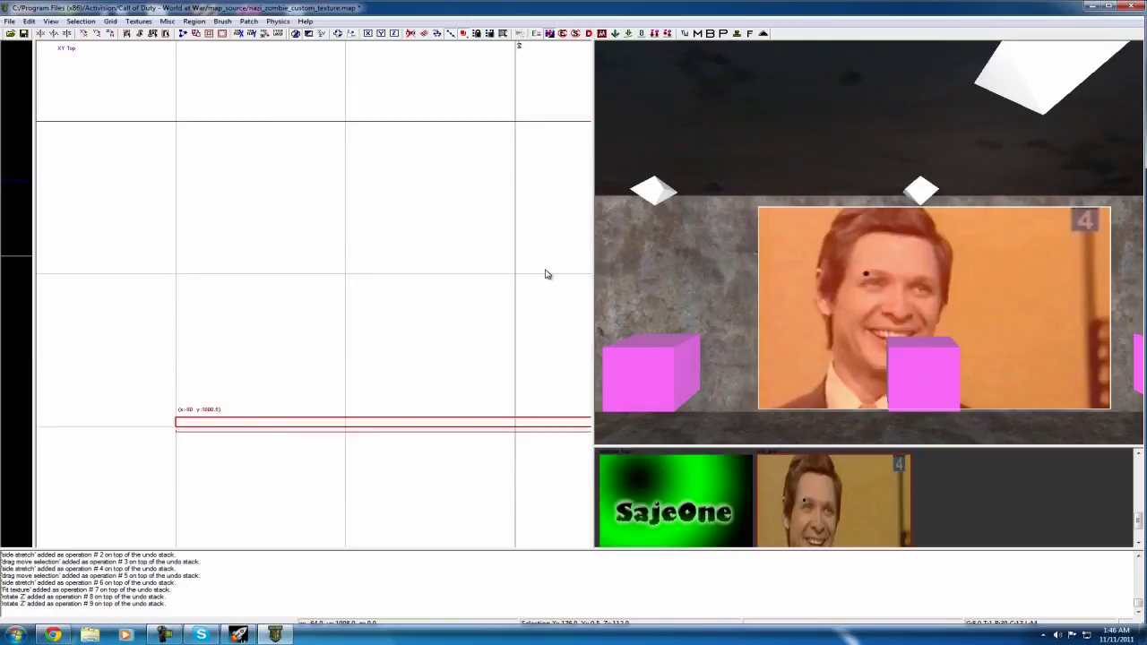
- In the top view, move the rotated brush back against the inner wall at Y 1016 and deselect it
scroll(227, 362, "down", 5)
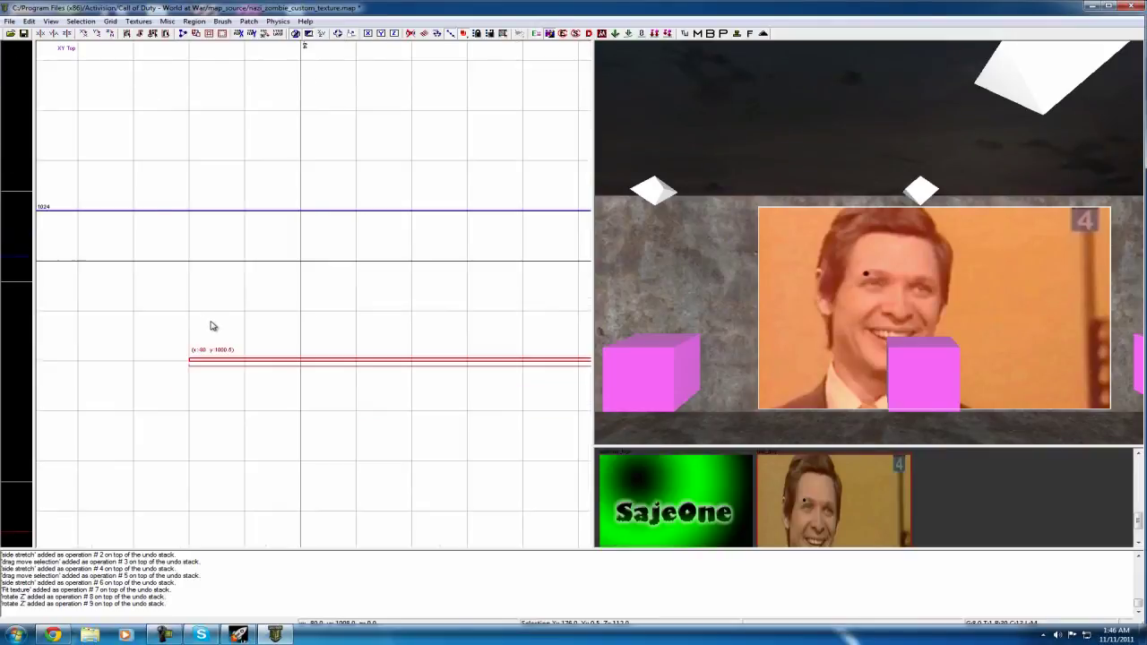
mouse_move(182, 404)
left_mouse_down()
mouse_move(205, 251)
mouse_move(175, 263)
mouse_move(174, 315)
left_mouse_up()
scroll(184, 255, "up", 3)
scroll(175, 265, "up", 2)
scroll(175, 315, "down", 3)
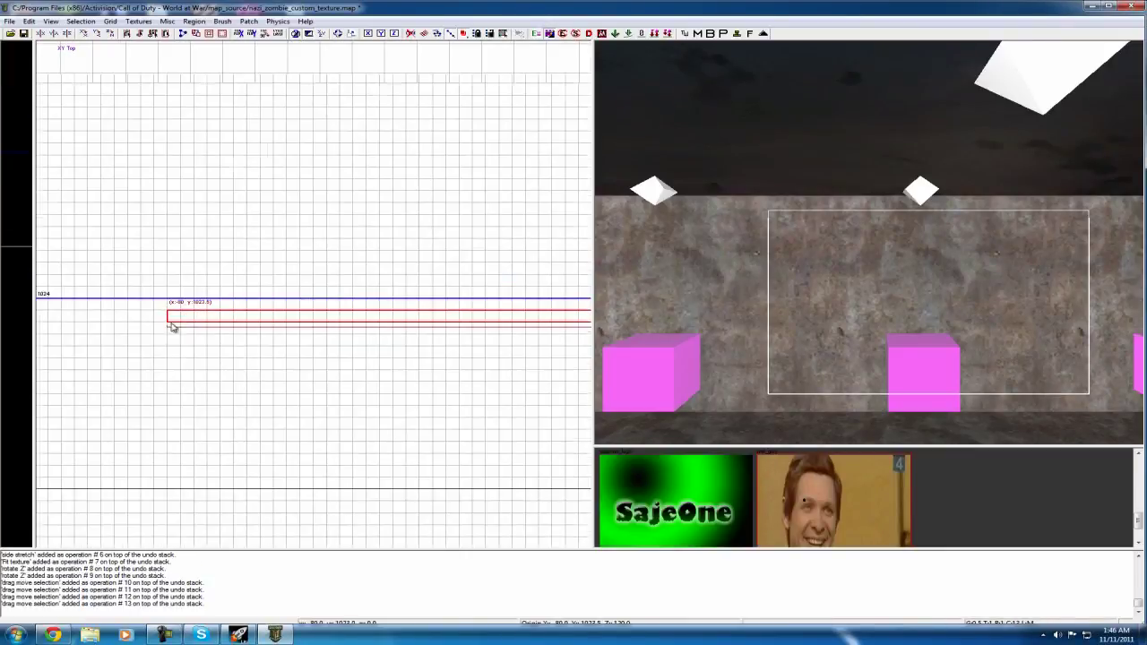
left_click_drag(195, 262, 196, 386)
scroll(190, 385, "down", 3)
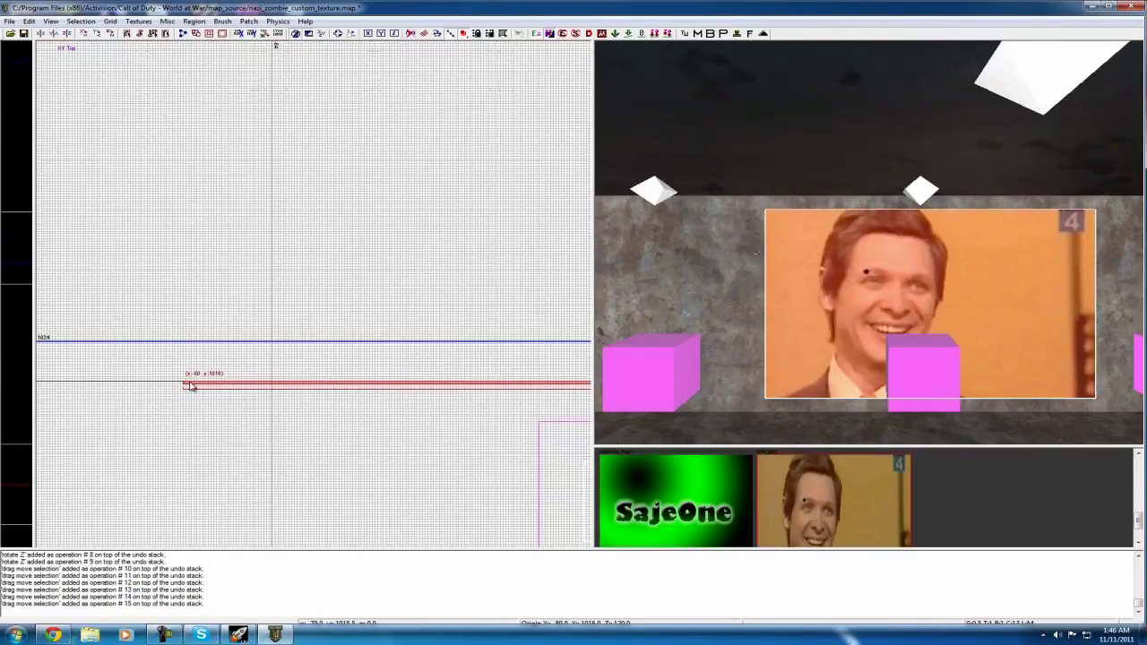
scroll(190, 385, "up", 5)
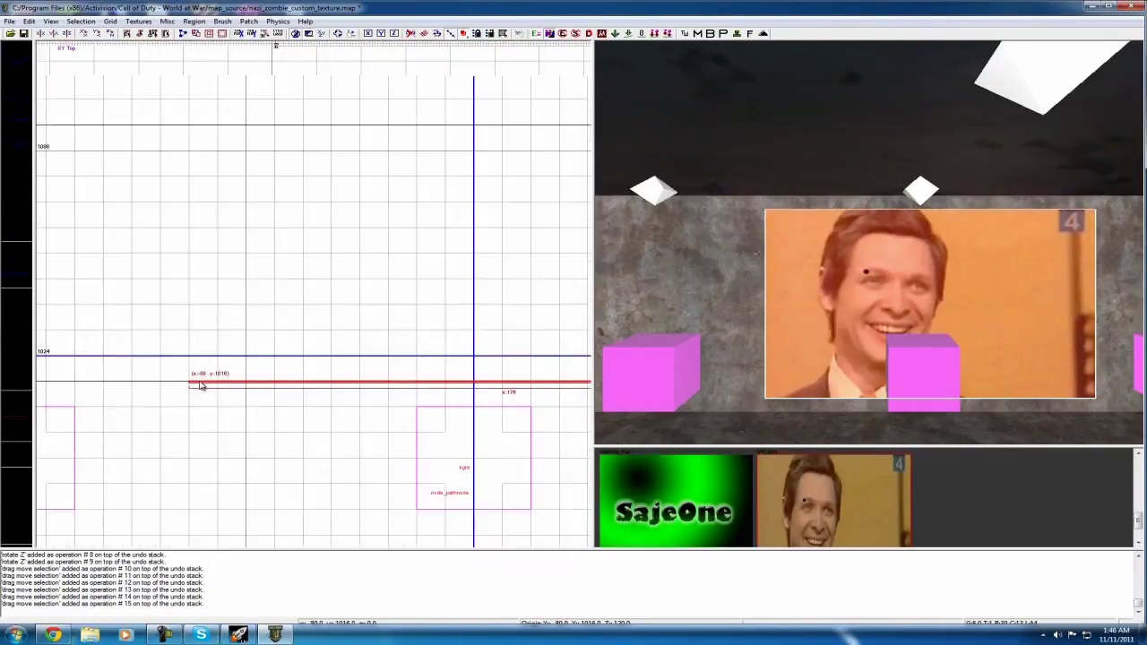
key("Escape")
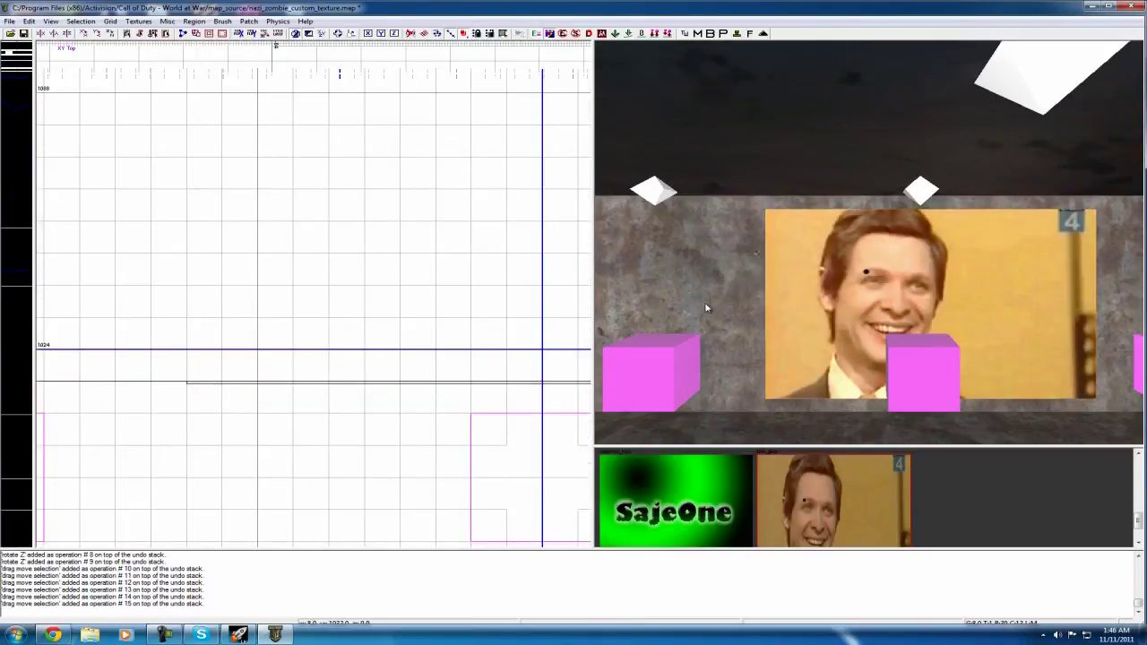
right_click_drag(707, 307, 707, 308)
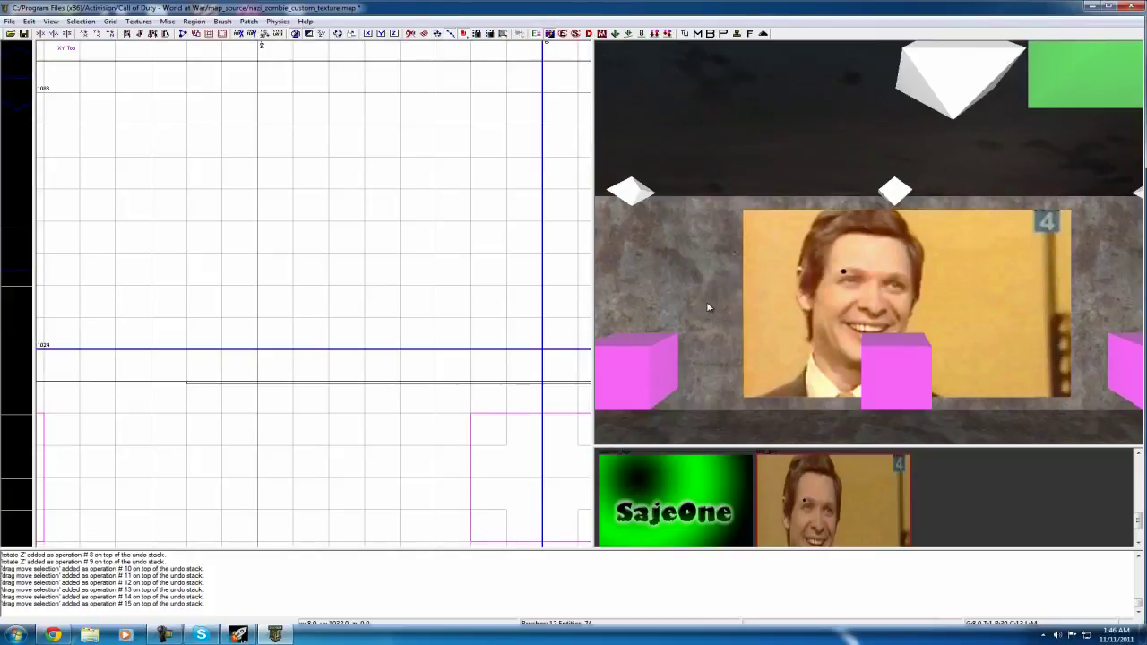
scroll(733, 496, "down", 1)
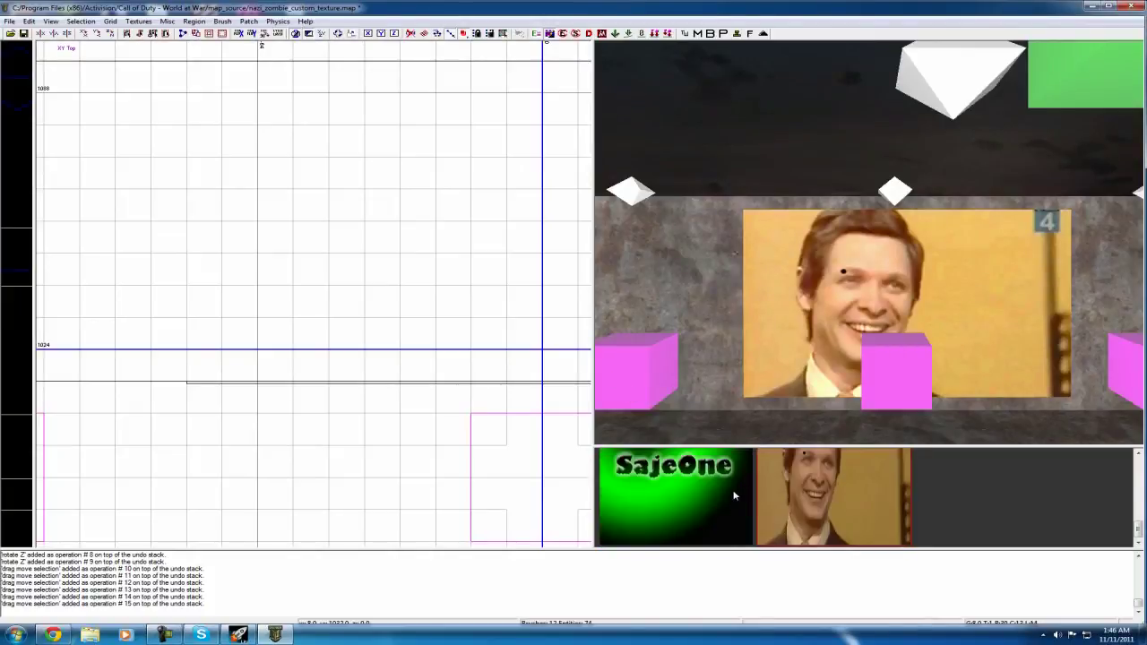
scroll(733, 495, "down", 3)
scroll(731, 491, "up", 3)
scroll(727, 497, "down", 1)
scroll(721, 497, "up", 1)
- Filter the texture browser to the tools locale with all surface types and find the nodraw decal texture
left_click(138, 21)
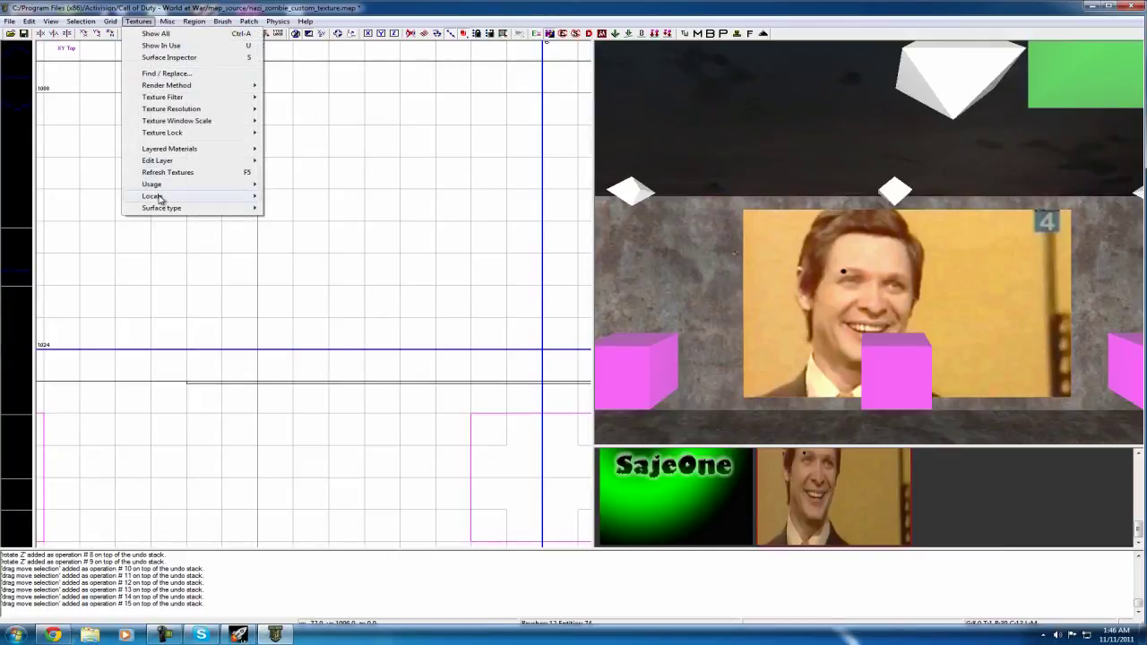
mouse_move(159, 196)
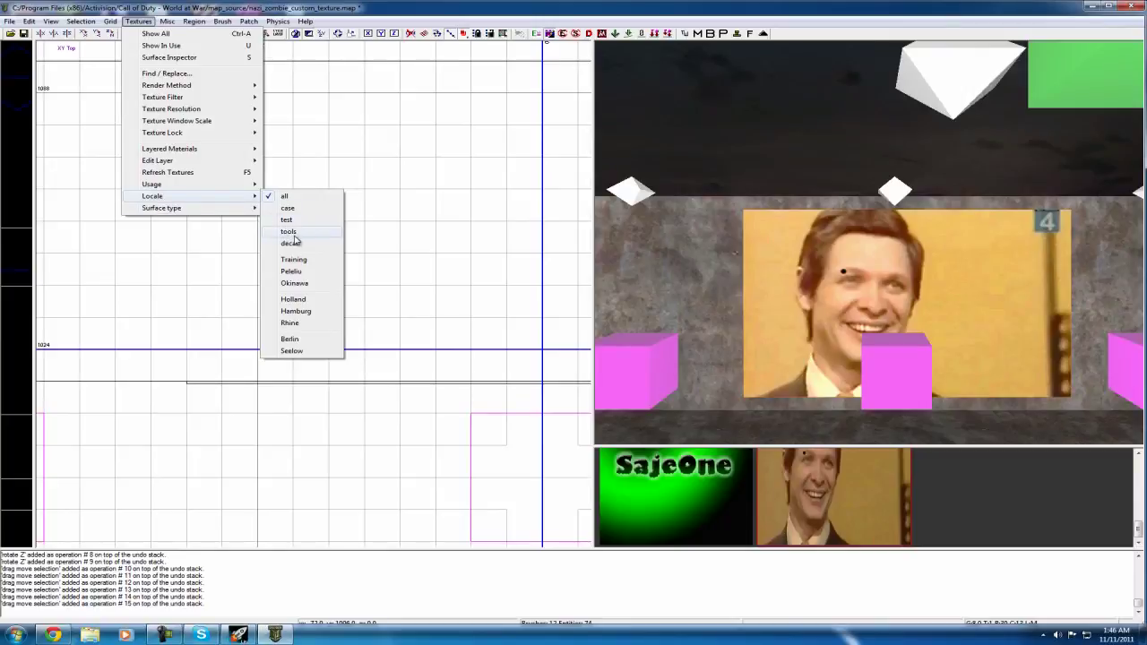
left_click(293, 232)
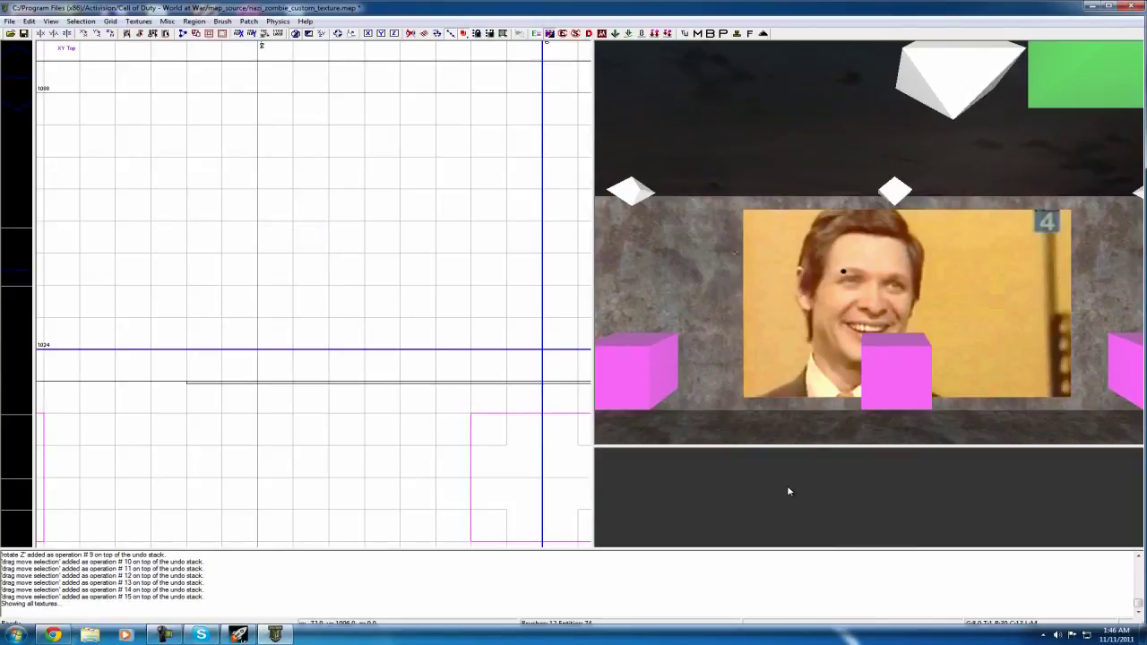
left_click(138, 21)
mouse_move(175, 209)
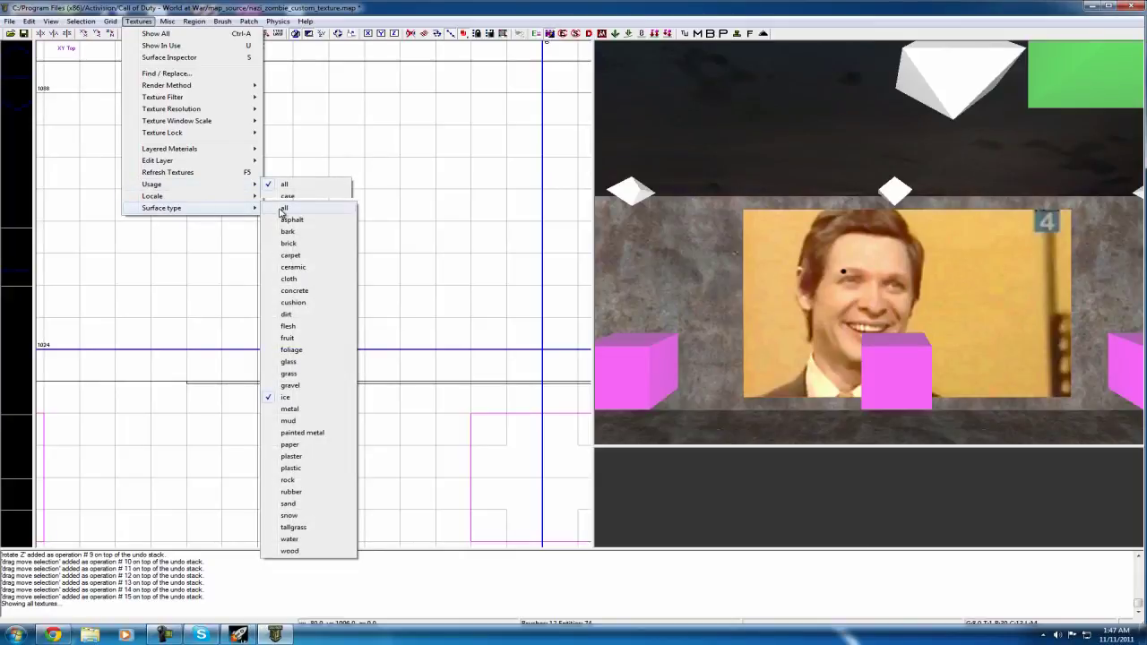
left_click(283, 209)
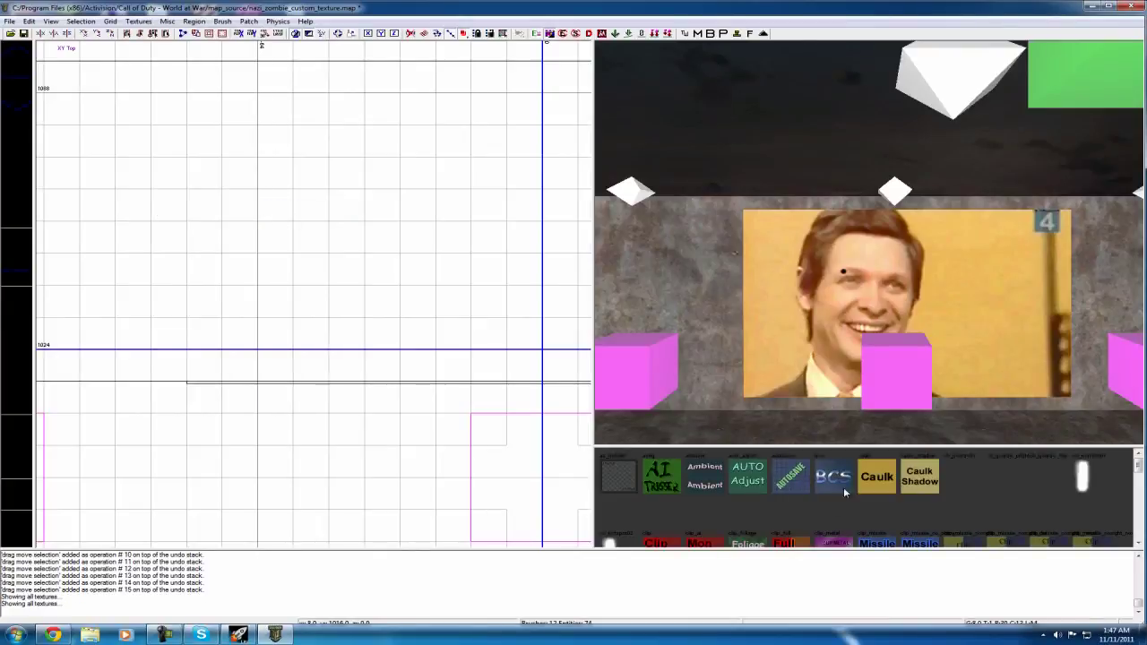
left_click_drag(1139, 468, 1141, 513)
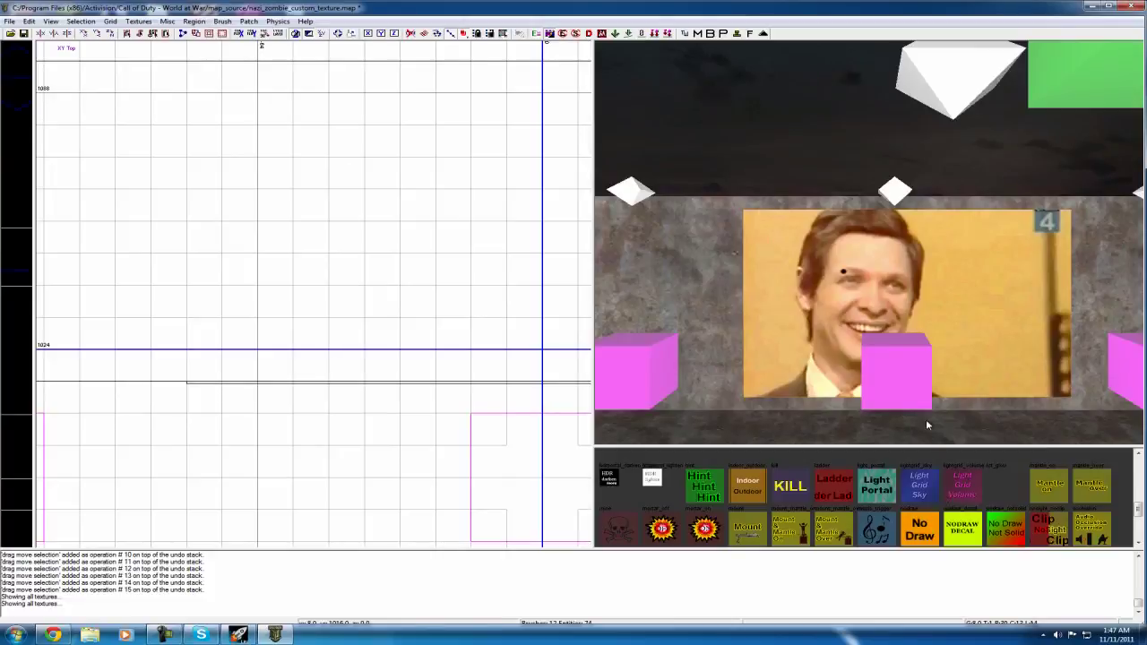
- Apply the nodraw decal texture to the picture brush's faces, leaving trol_guy on its front face
left_click(862, 281, "shift")
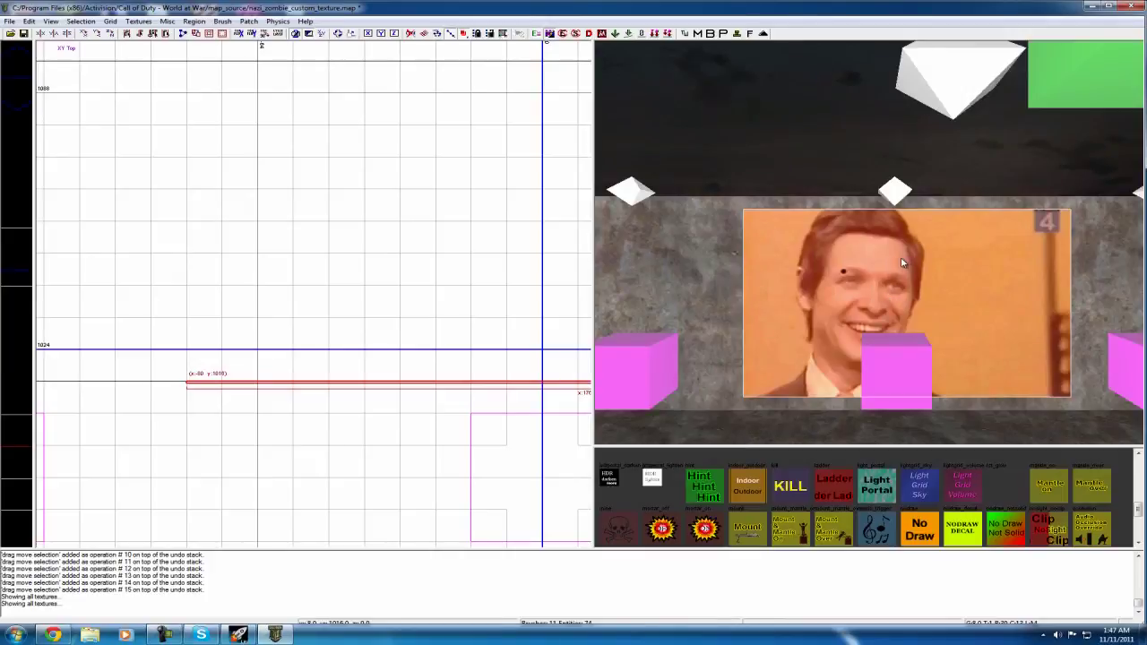
key("Escape")
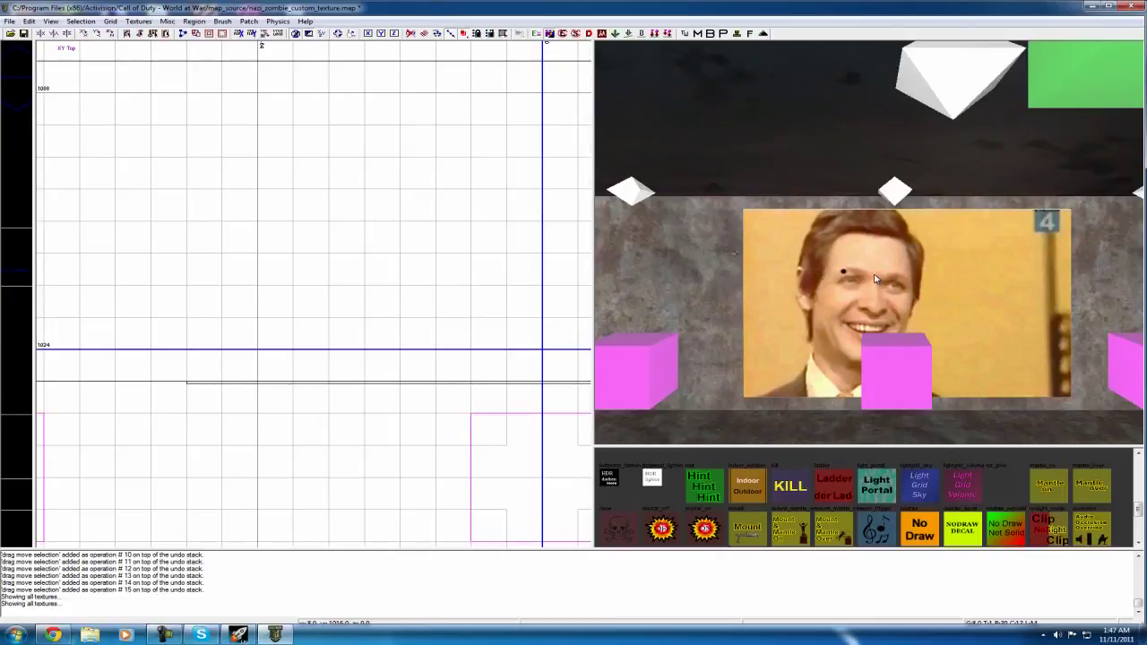
left_click(872, 279, "shift")
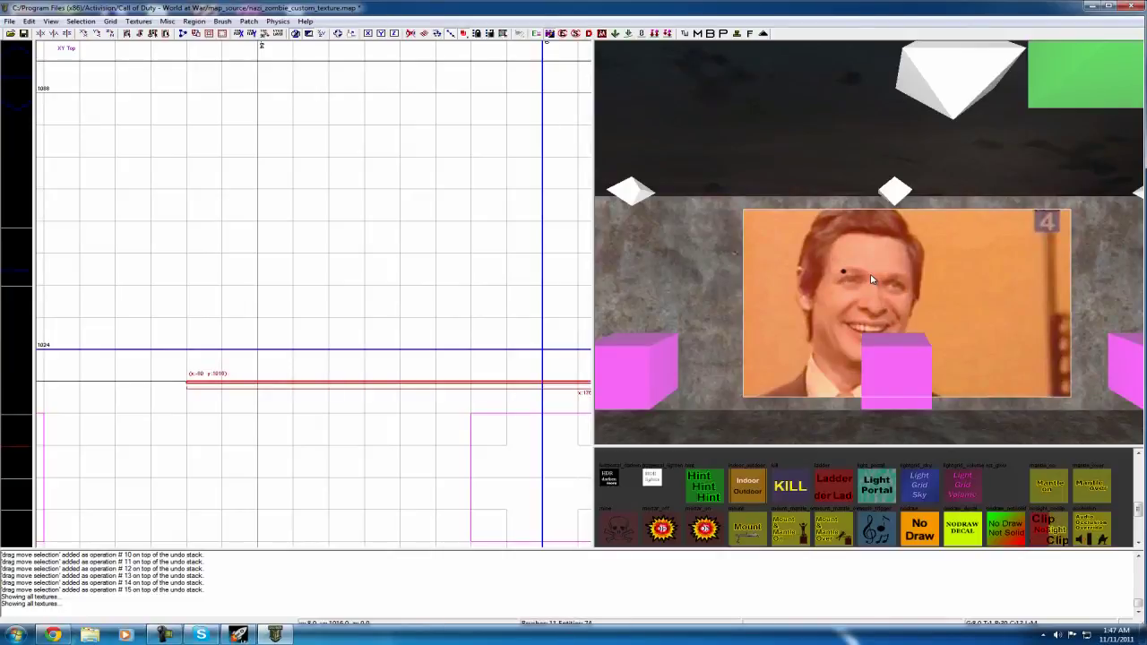
left_click(871, 279, "shift")
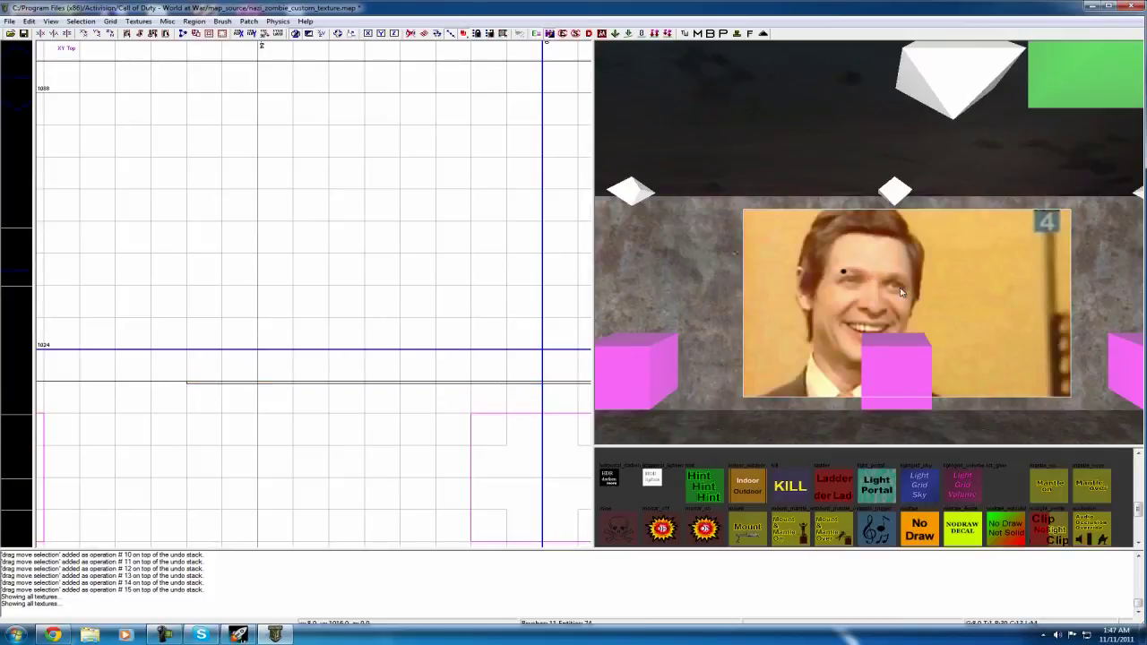
left_click(962, 531)
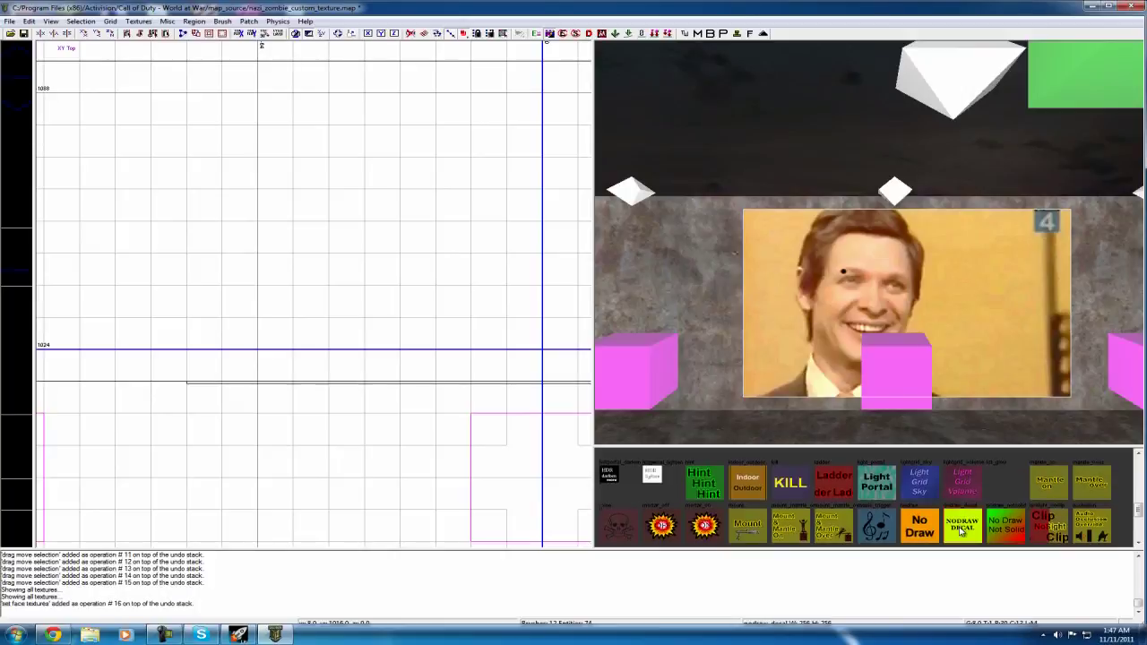
- Inspect the picture brush's front and nodraw edges from several angles in the 3D view
key("Left")
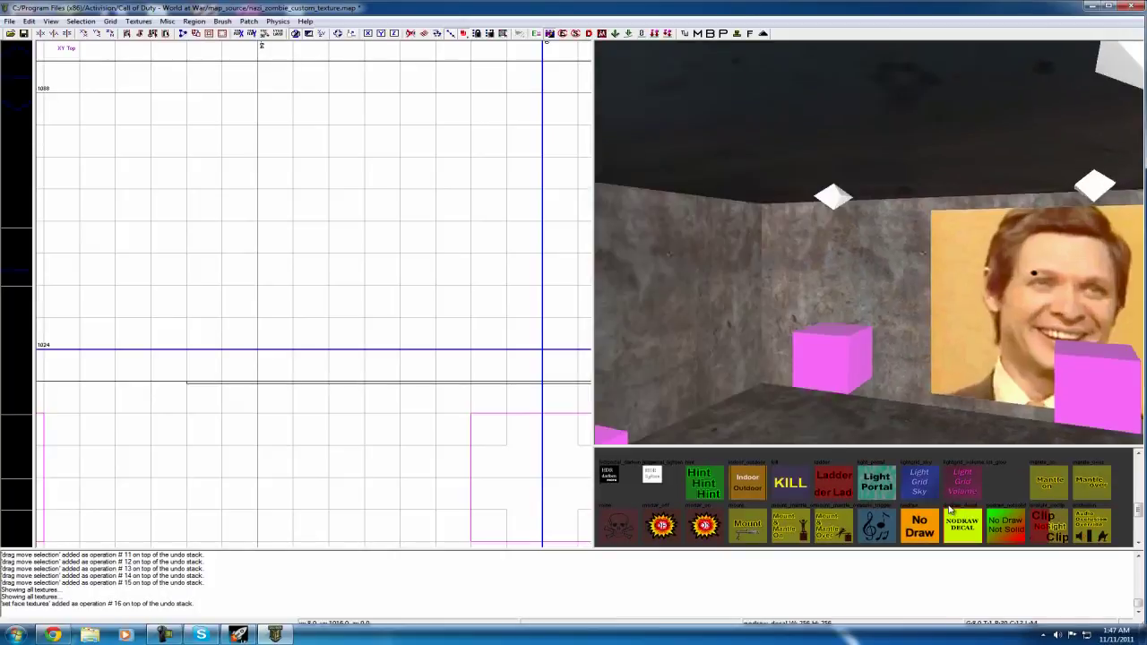
key("Right")
key("Up")
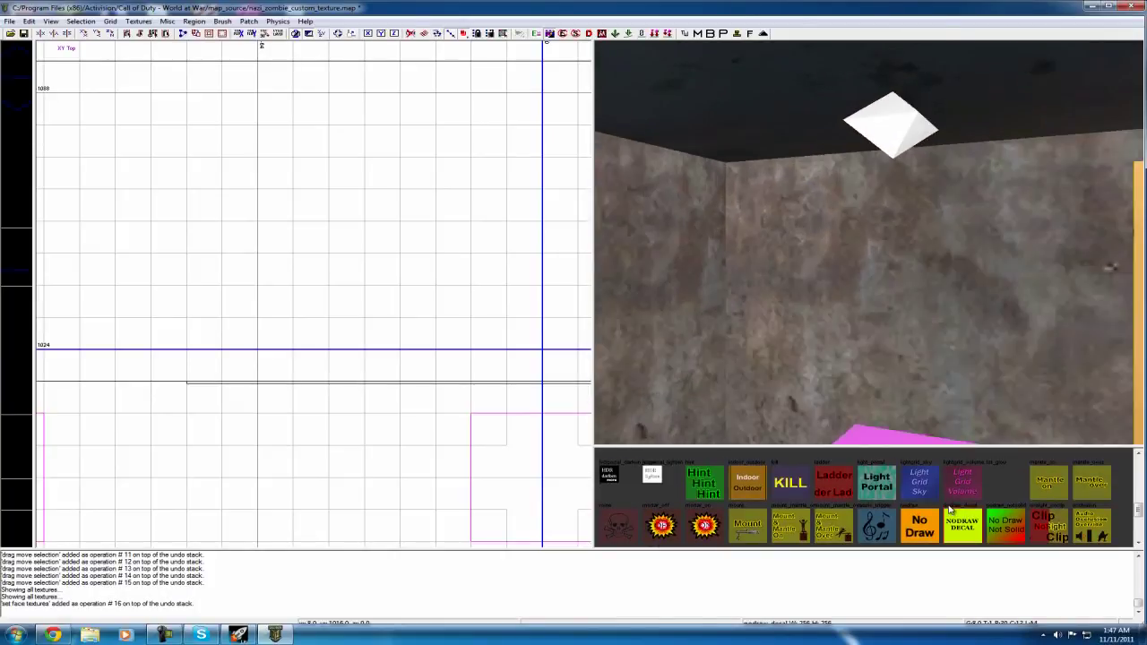
key("Down")
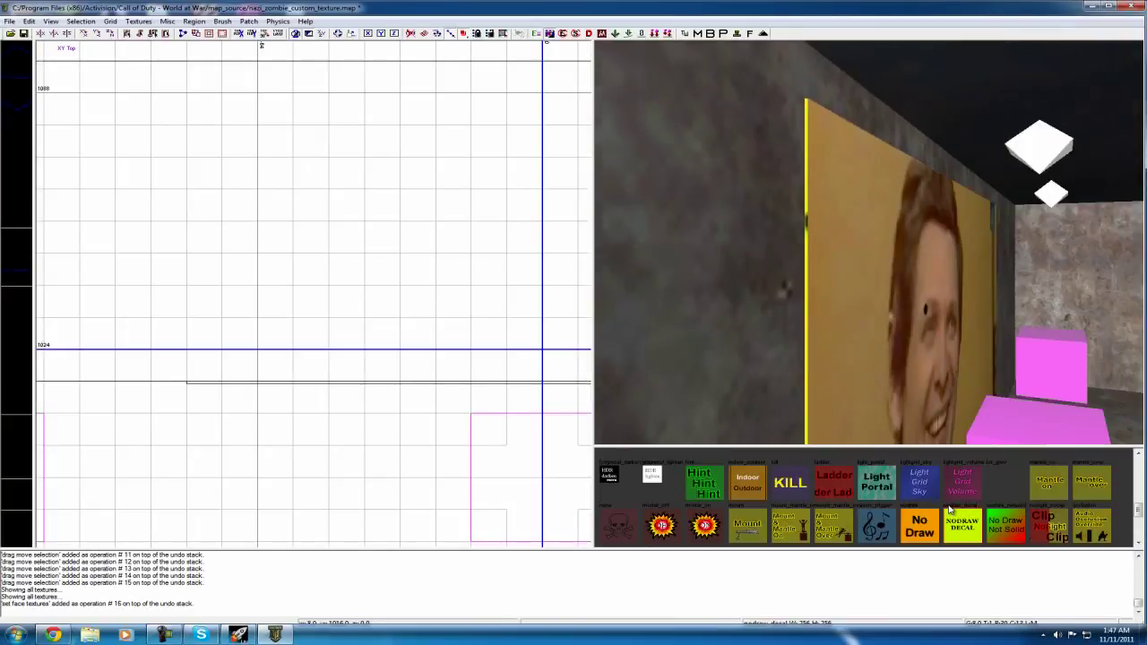
key("Right")
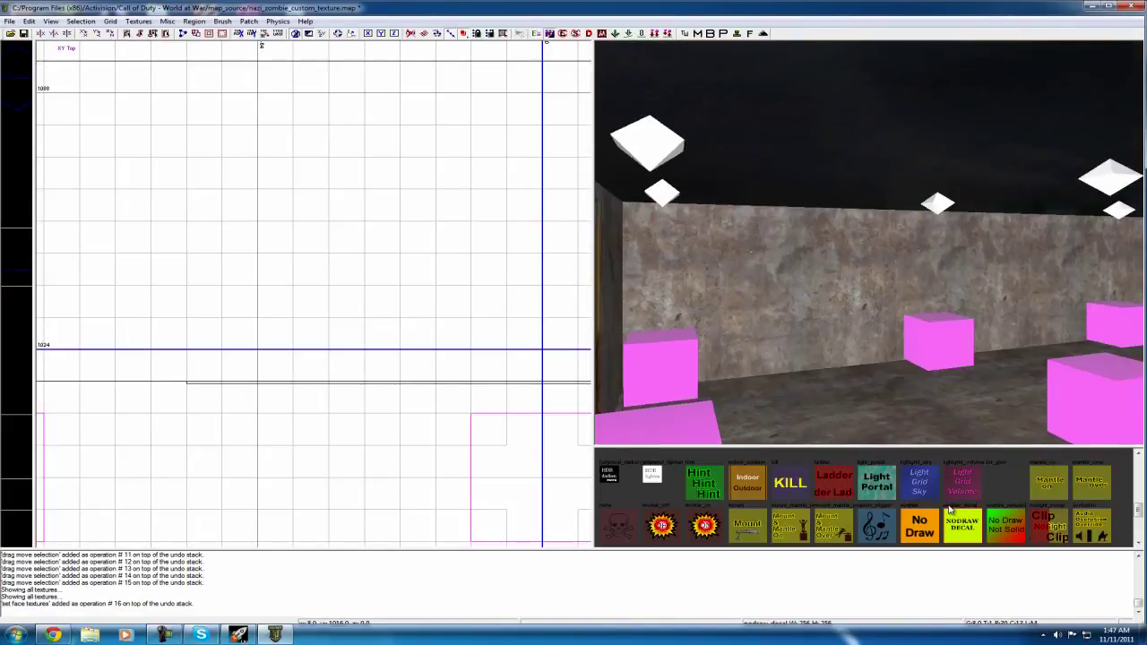
key("Up")
key("Left")
key("Left")
key("Down")
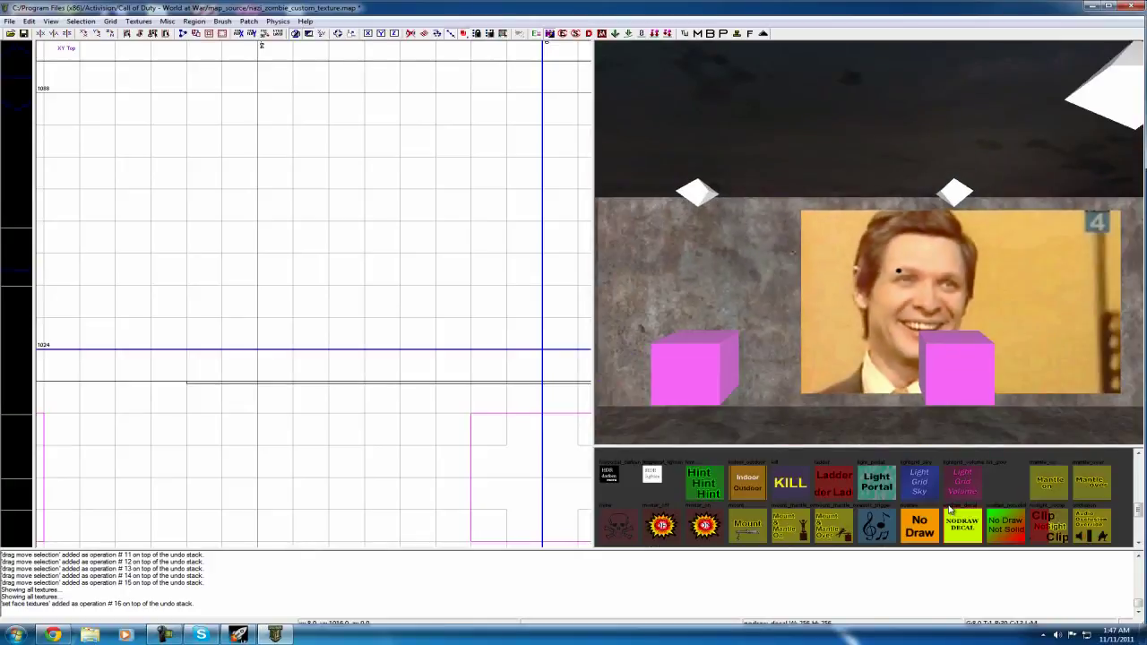
key("Up")
key("Down")
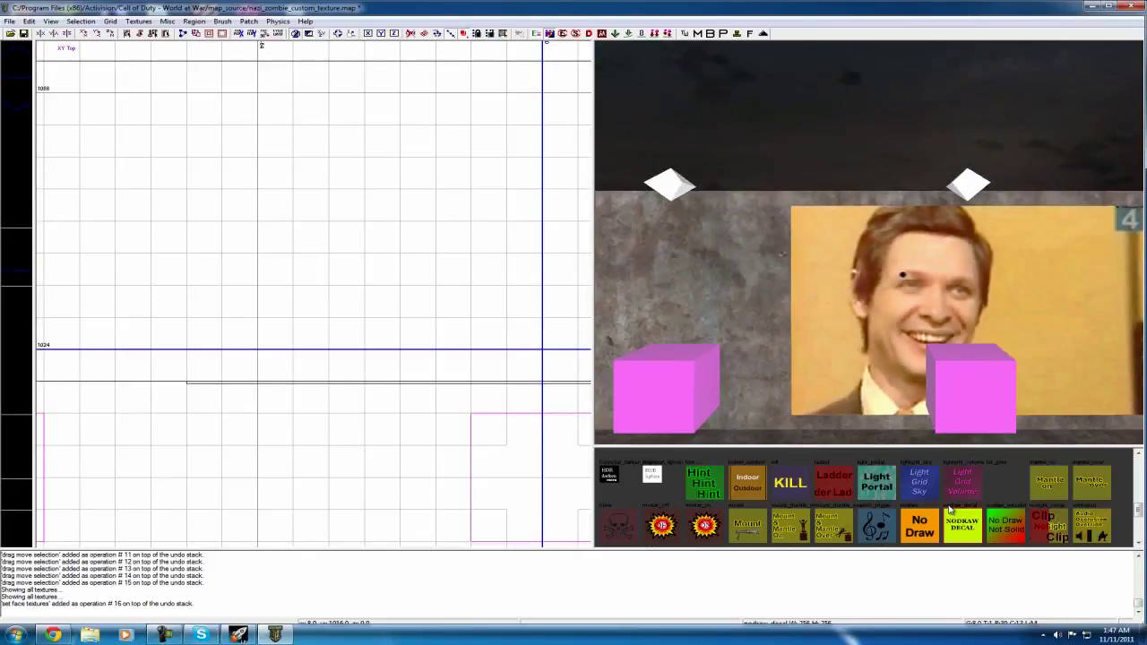
key("Right")
key("Up")
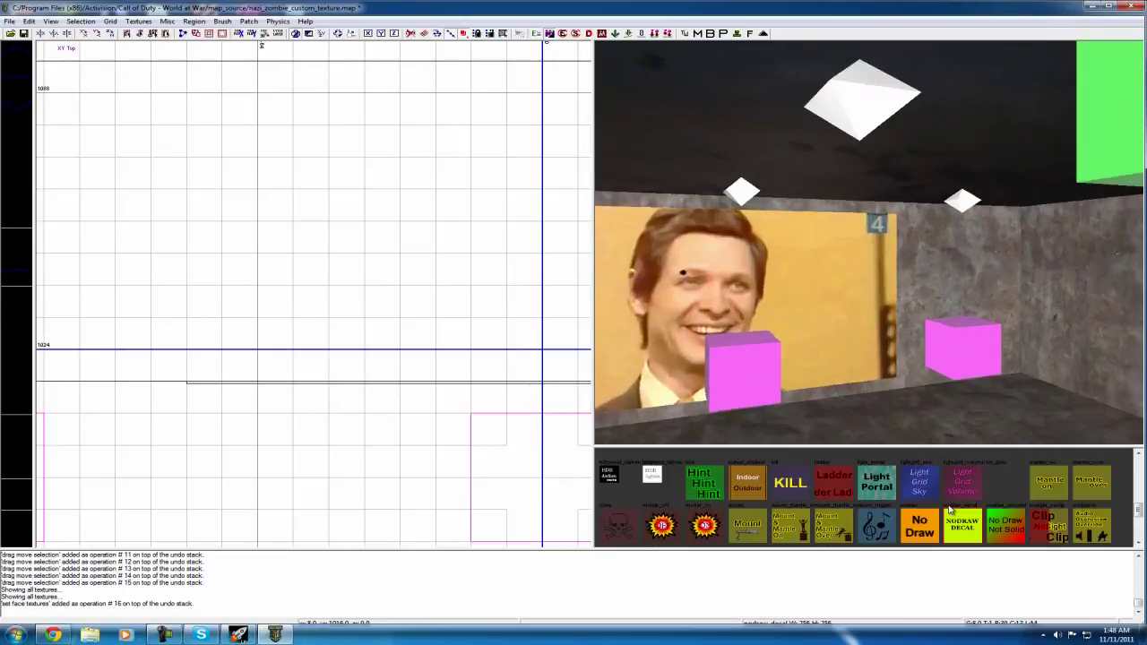
key("Left")
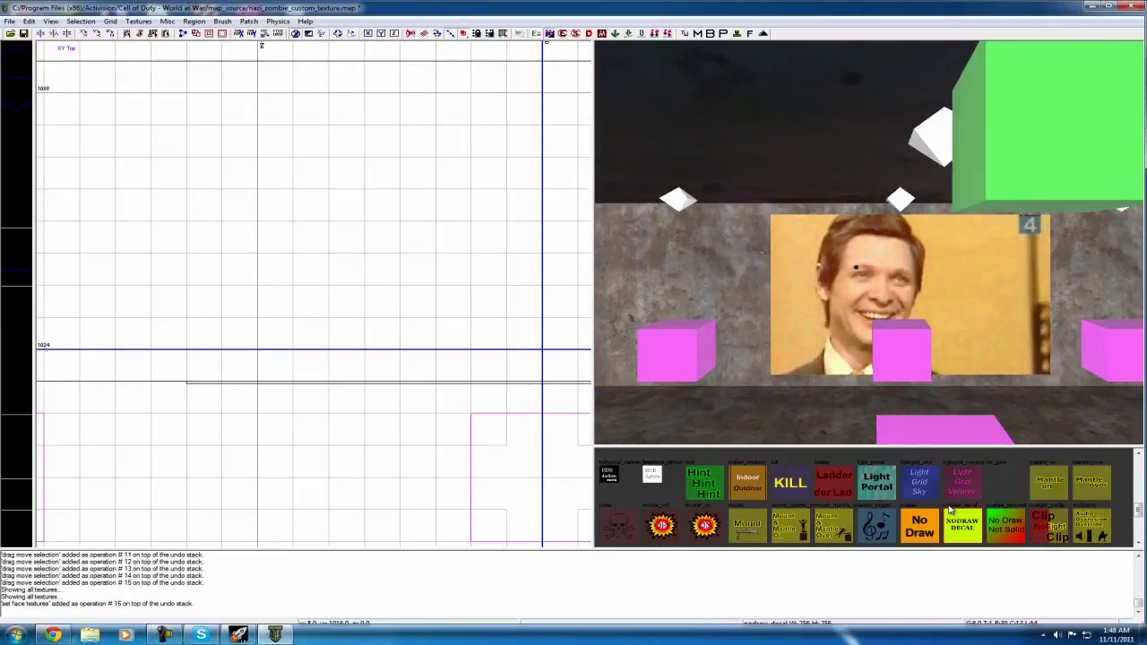
key("Left")
key("Right")
key("Up")
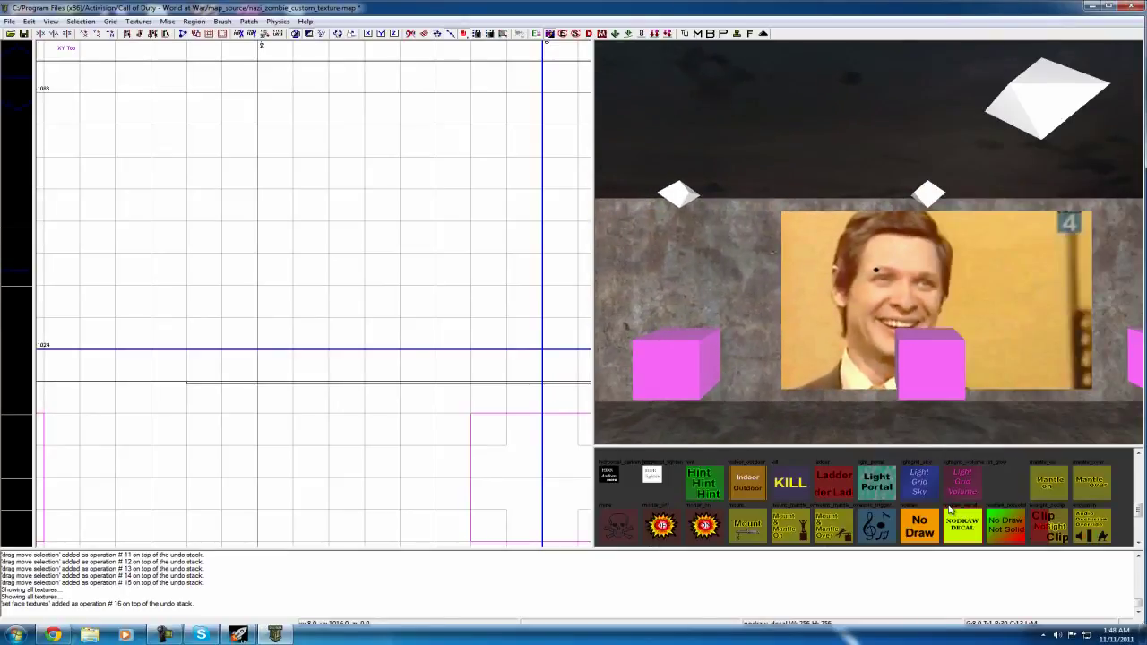
- Save the nazi_zombie_custom_texture map
key("ctrl+s")
key("ctrl+s")
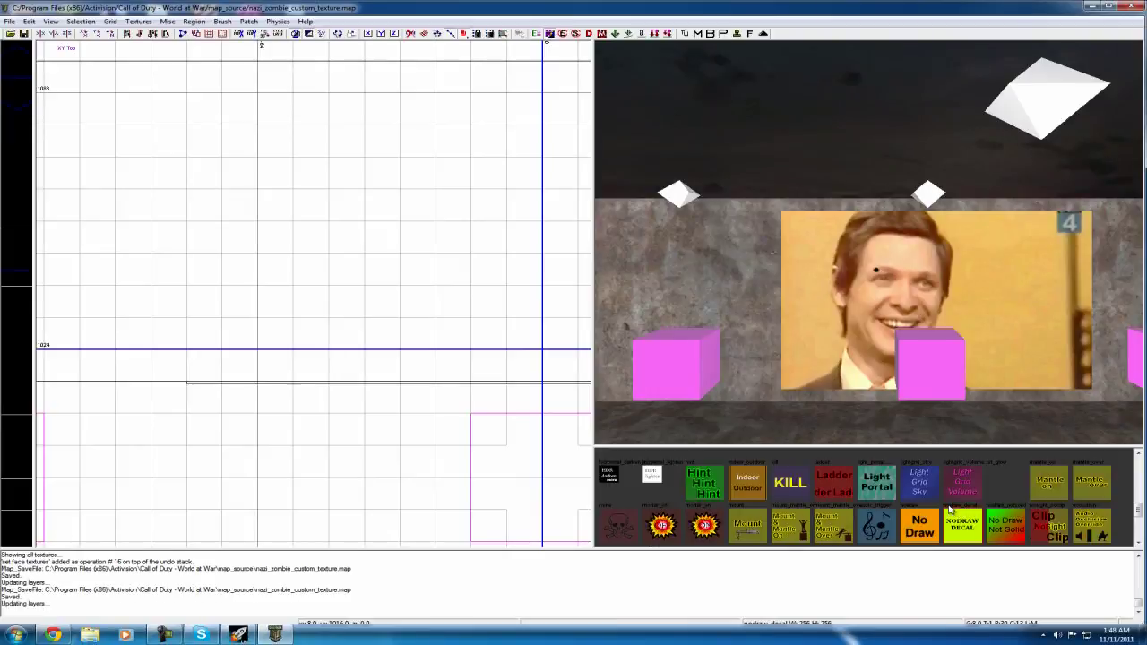
key("ctrl+s")
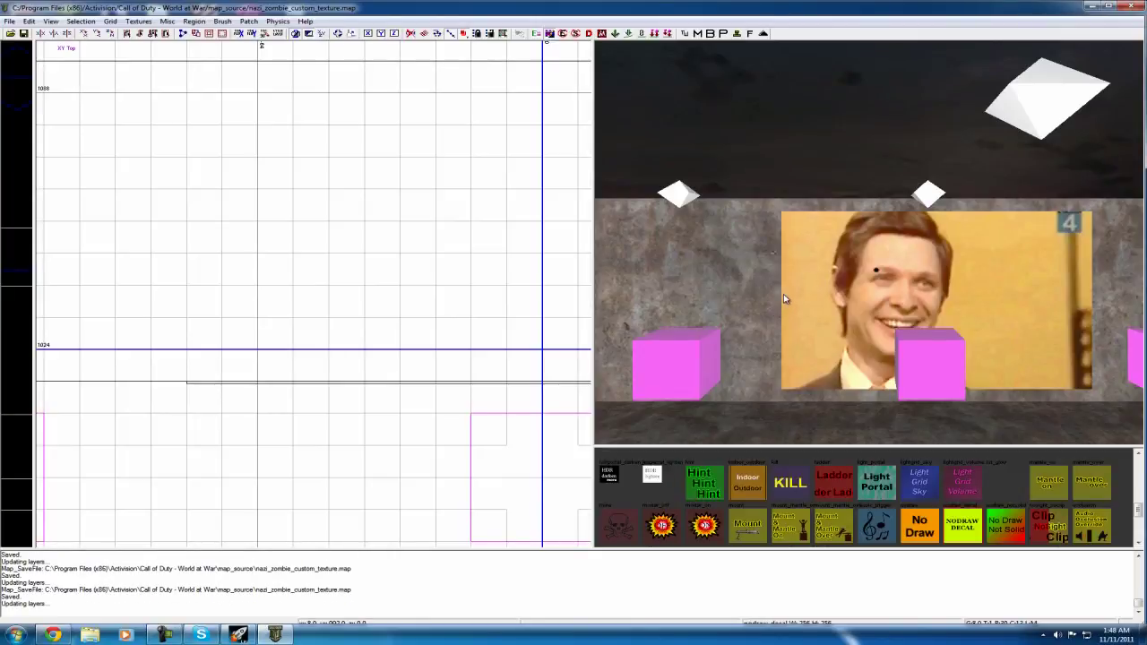
key("F9")
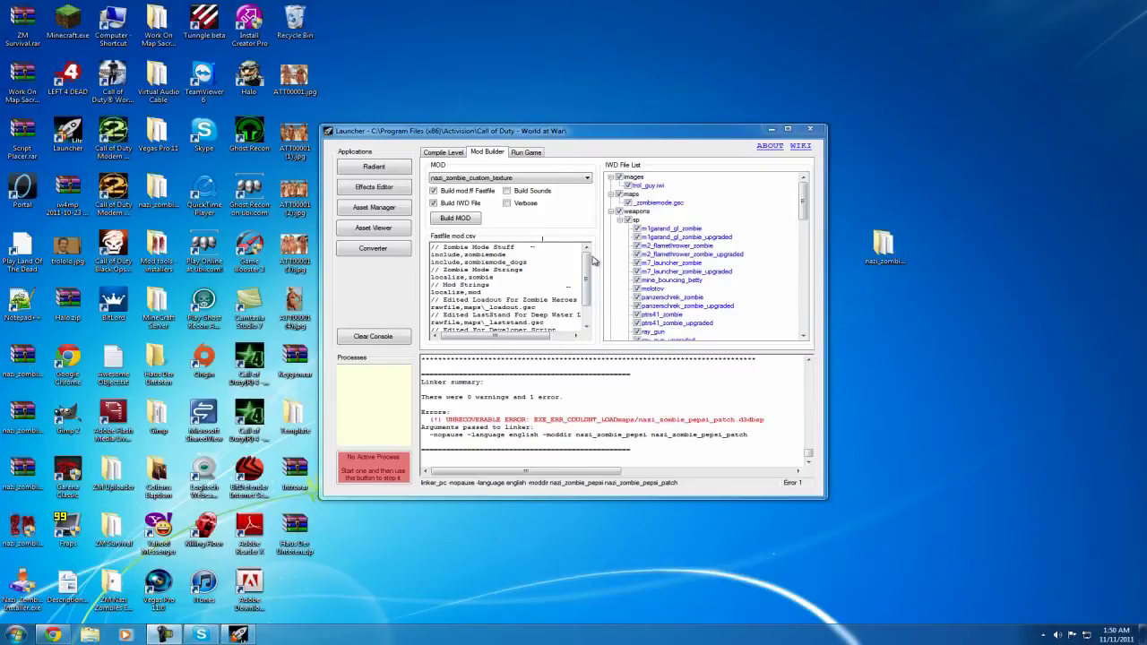
- In the Launcher's Mod Builder, choose the nazi_zombie_custom_texture mod and open its images folder from the IWD file list
left_click(448, 154)
left_click(474, 154)
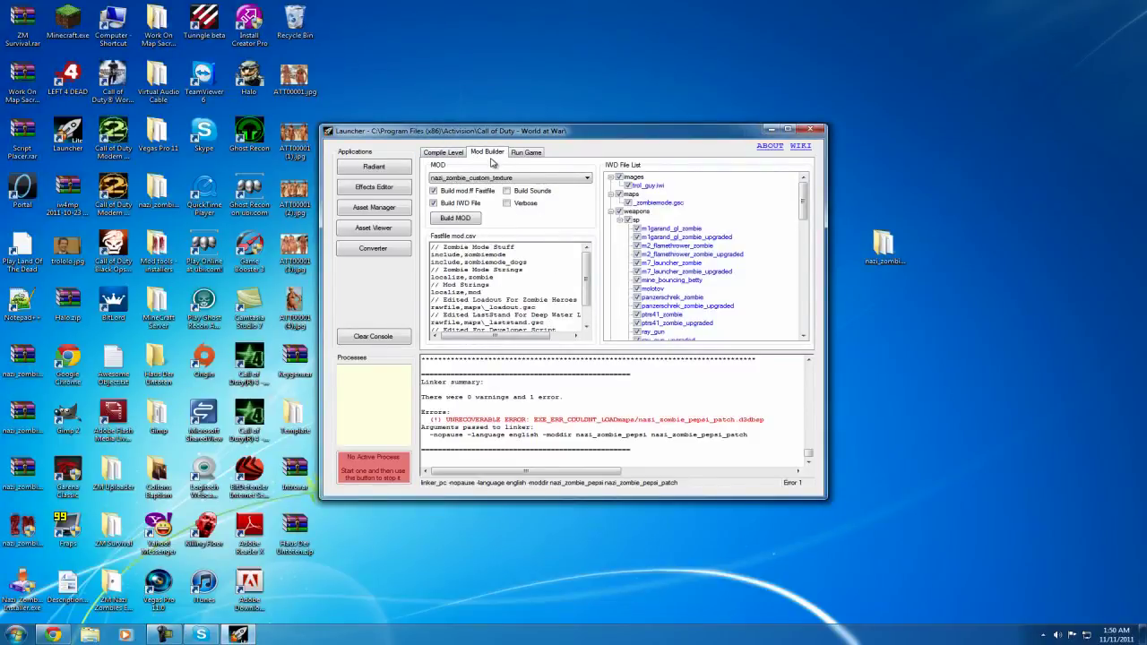
left_click(474, 178)
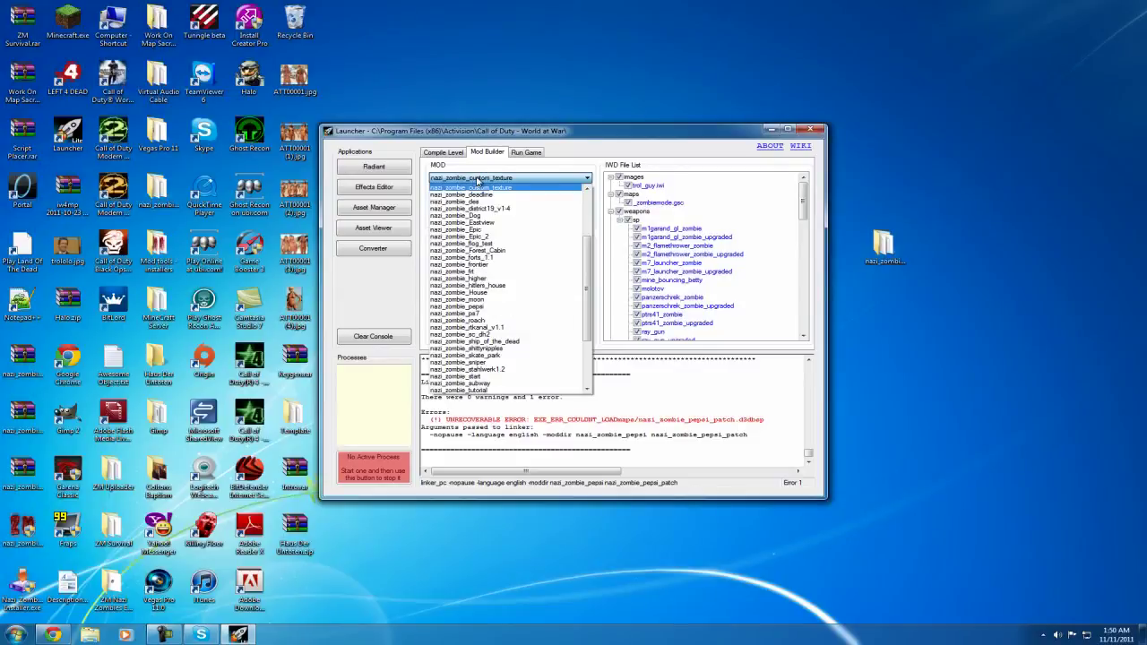
left_click(478, 179)
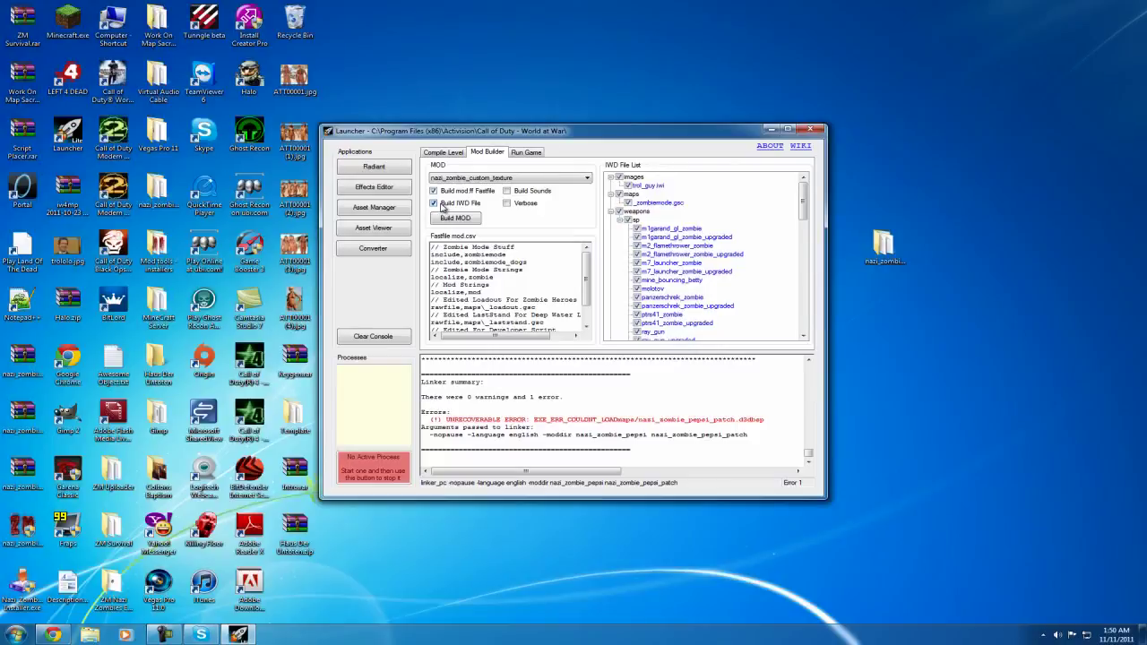
left_click(621, 179)
double_click(627, 180)
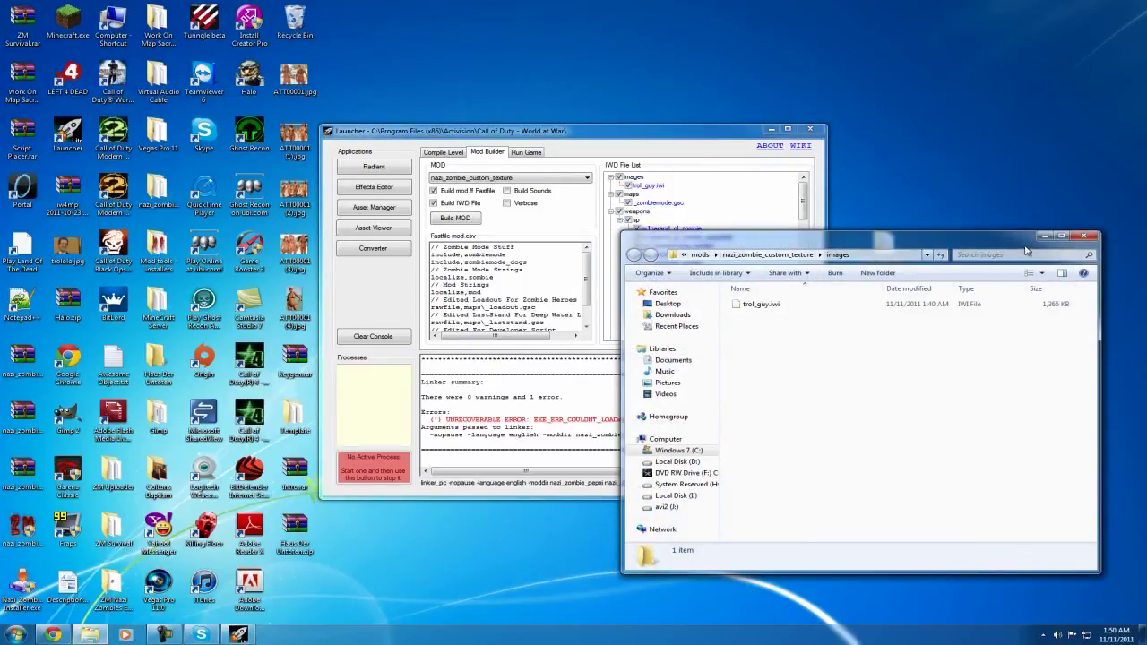
- Close the images folder and review the mod's IWD file list from the images entry down to mod.csv
left_click(1086, 237)
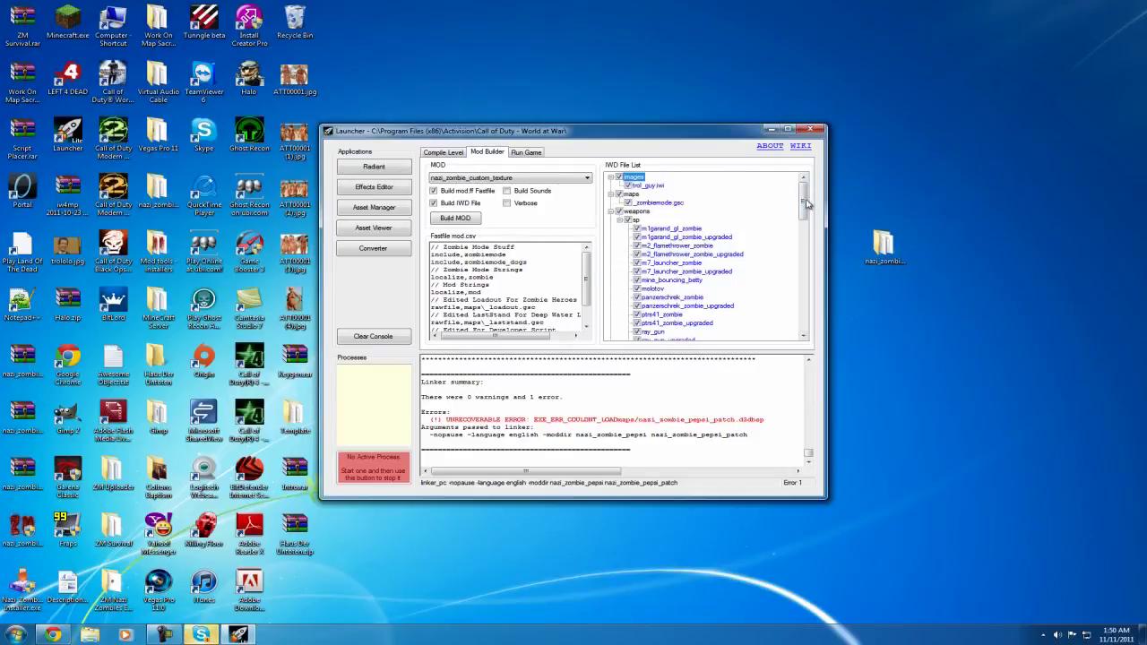
left_click_drag(804, 202, 818, 323)
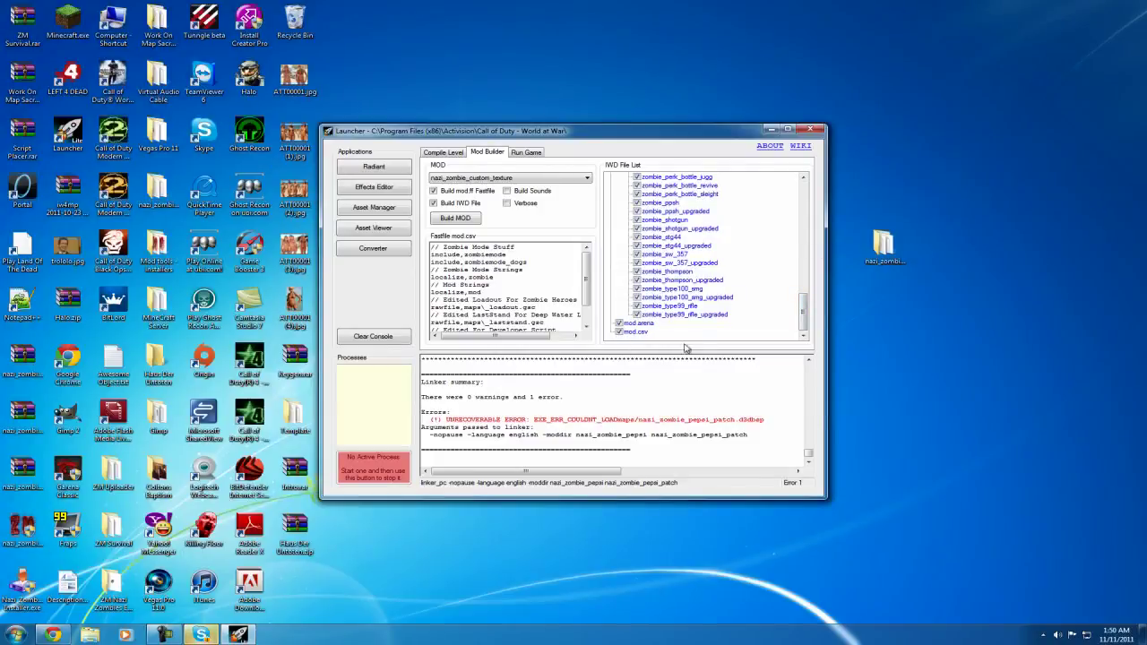
left_click_drag(803, 309, 801, 206)
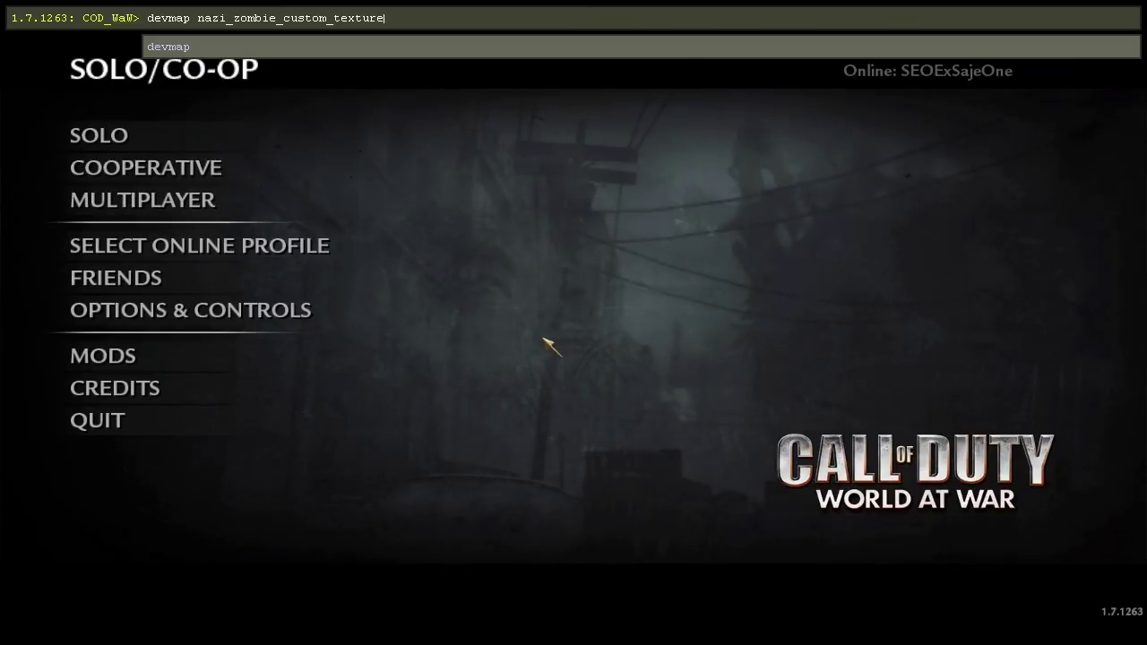
- Load nazi_zombie_custom_texture in World at War with the devmap console command and buy the M1 Garand off the wall
key("Return")
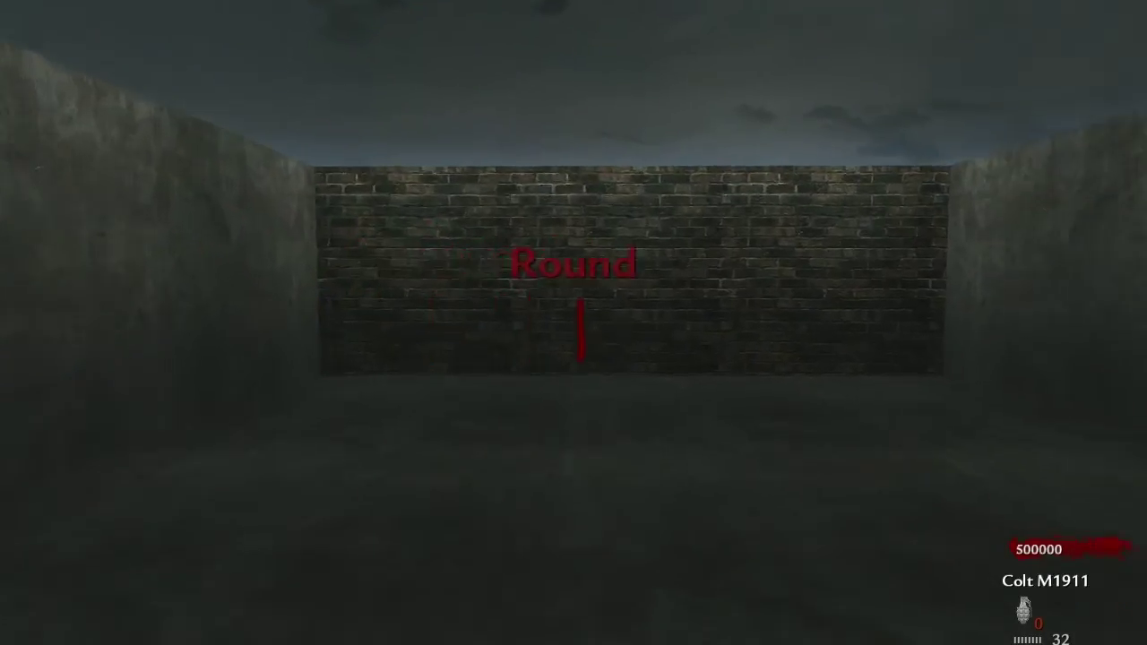
key("w")
key("f")
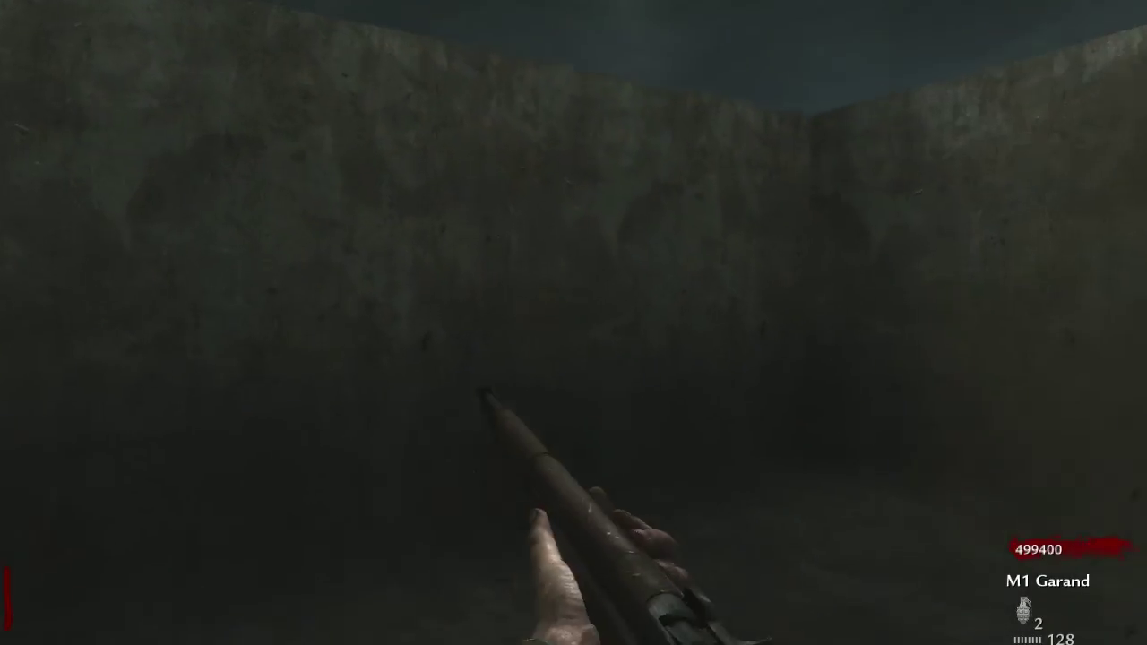
left_click(574, 323)
left_click(574, 323)
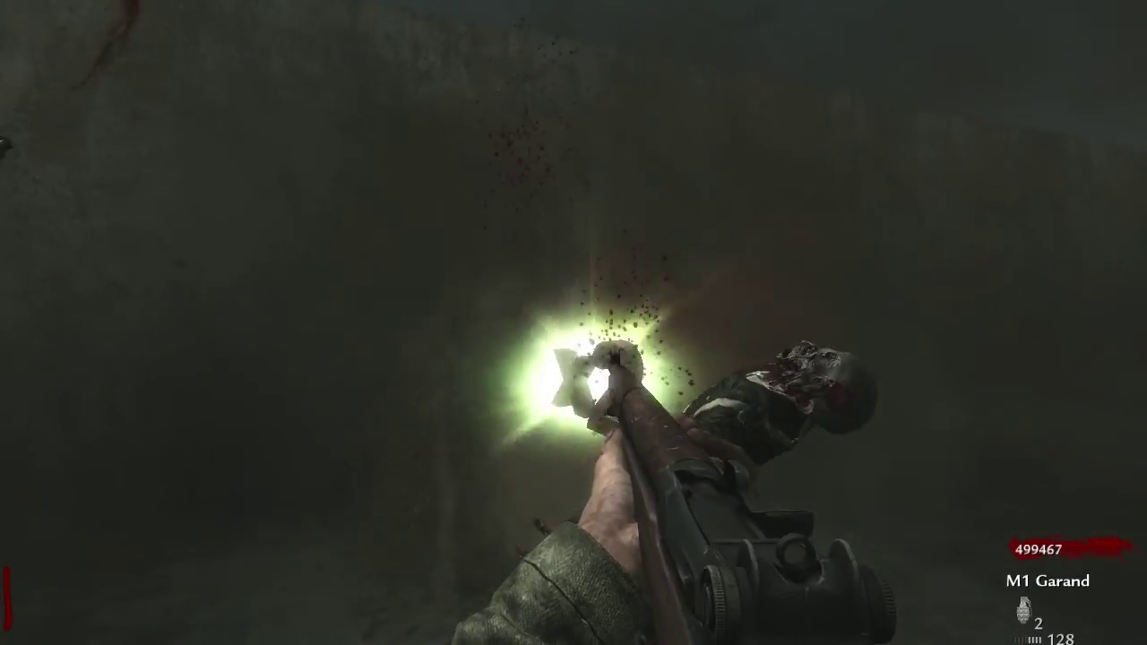
key("w")
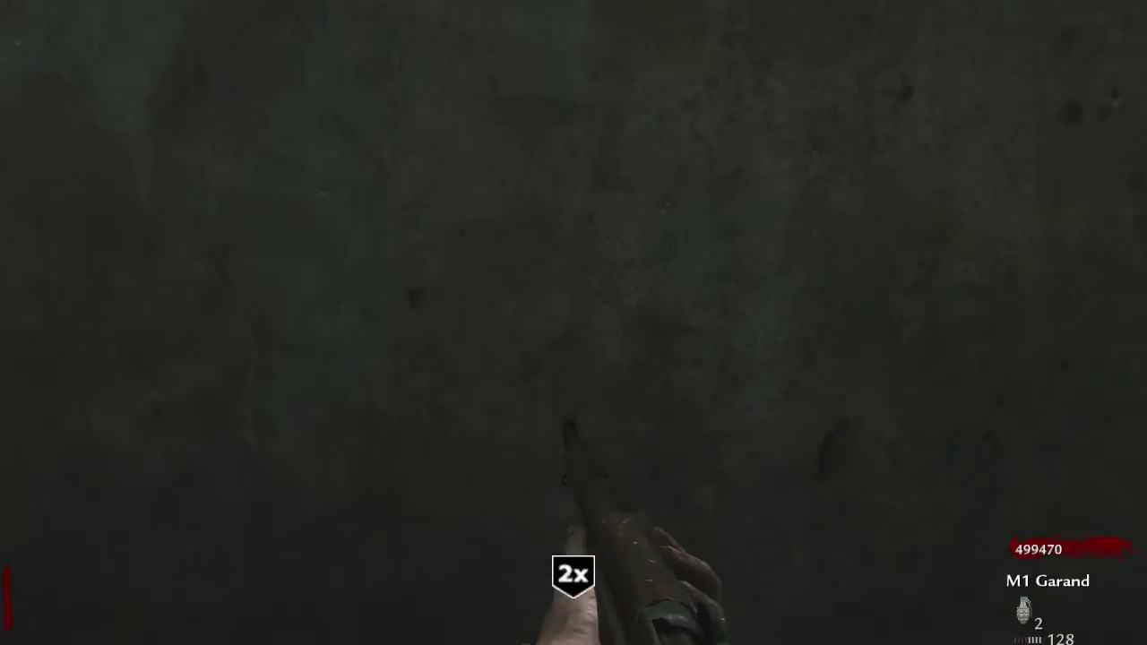
key("v")
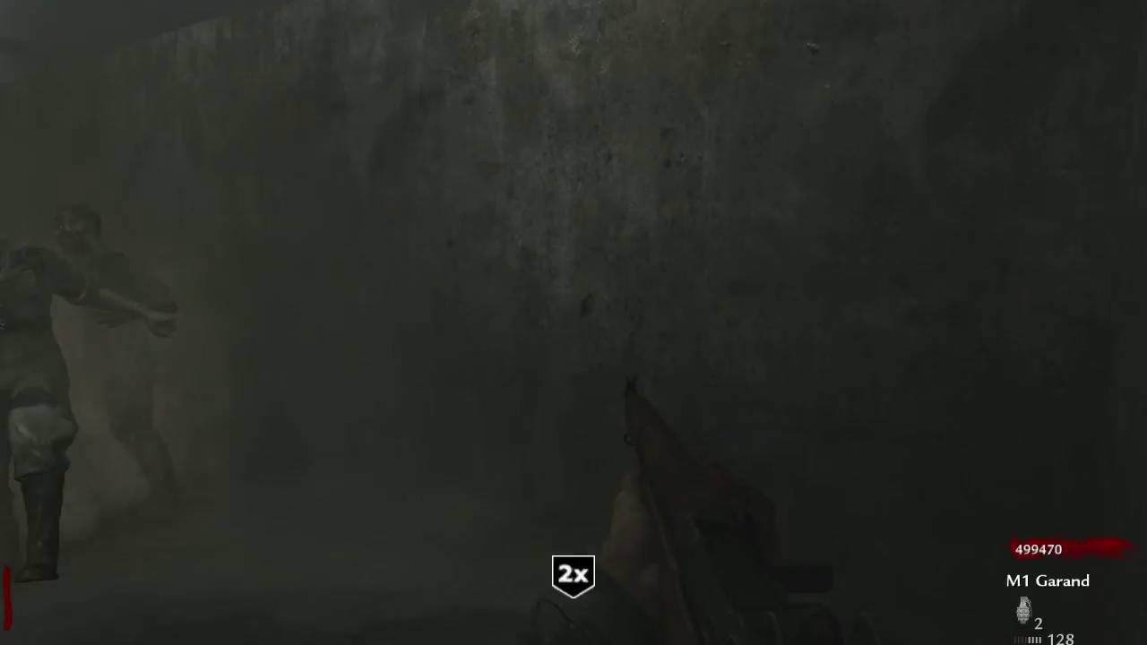
key("shift+w")
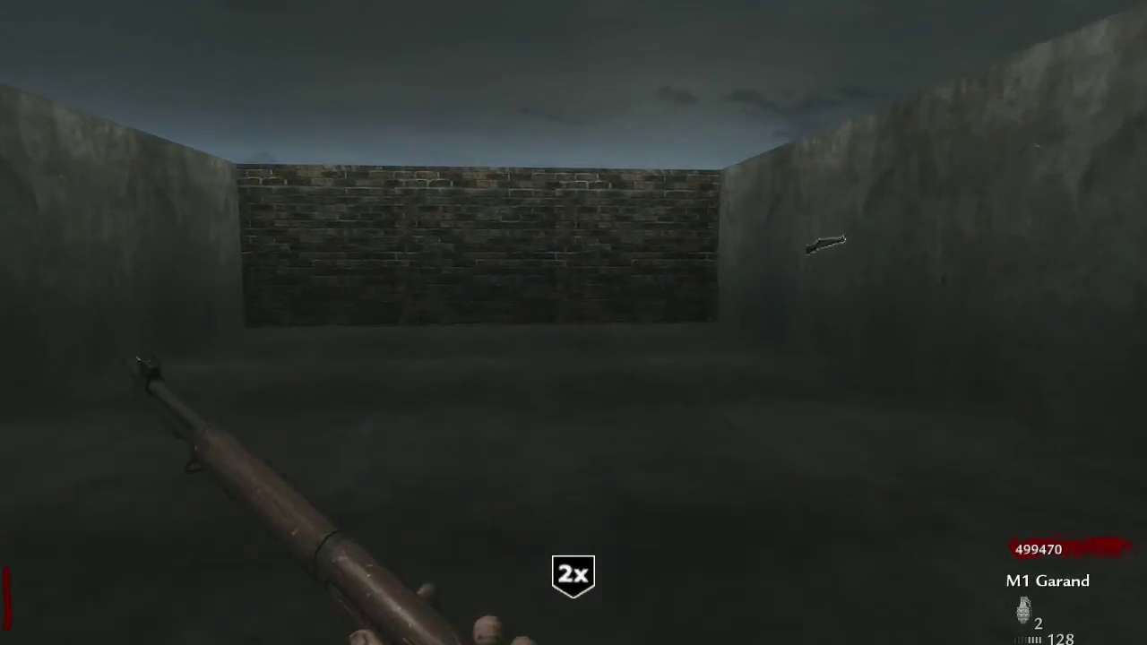
- Turn on noclip from the game console and fly through the map's walls to look around outside
key("grave")
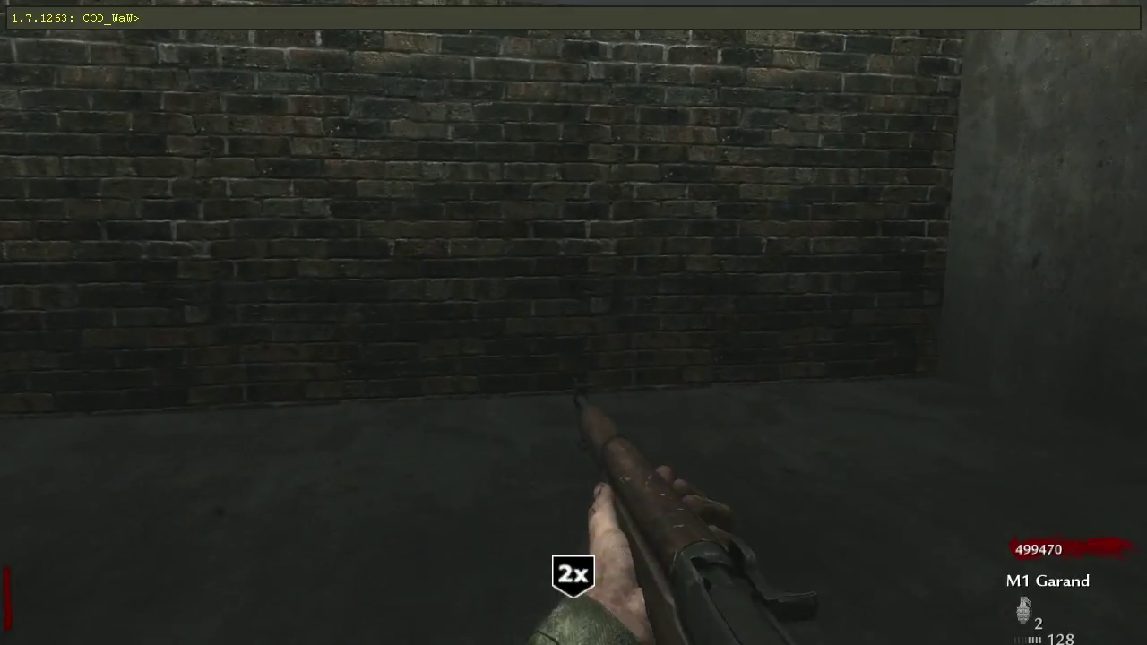
type("now")
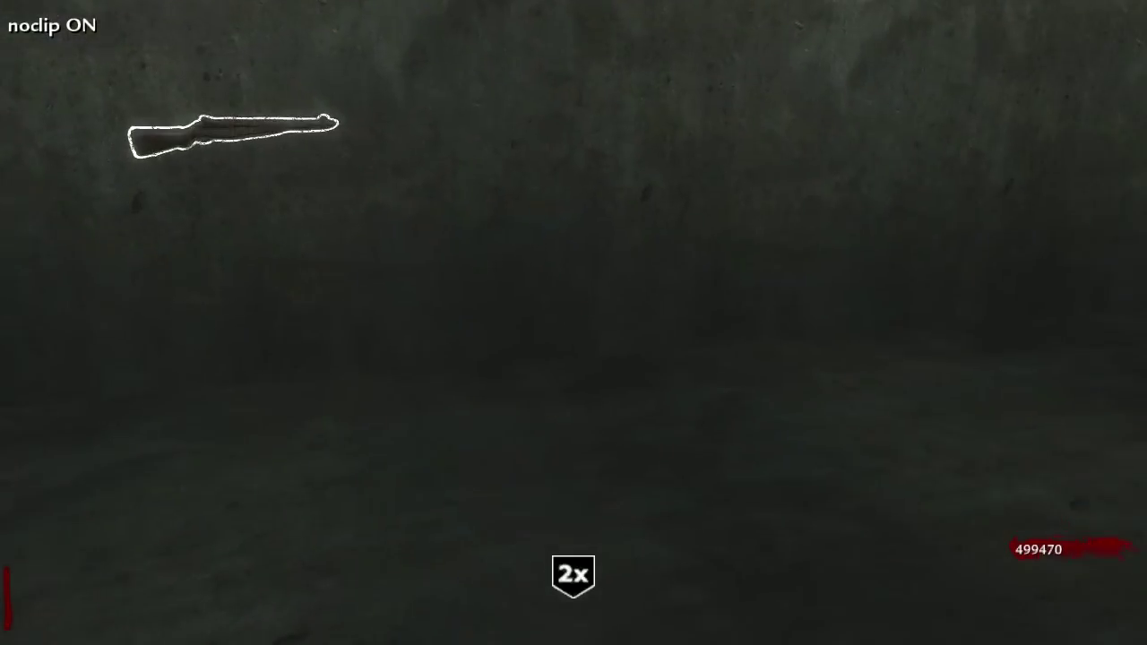
type("w")
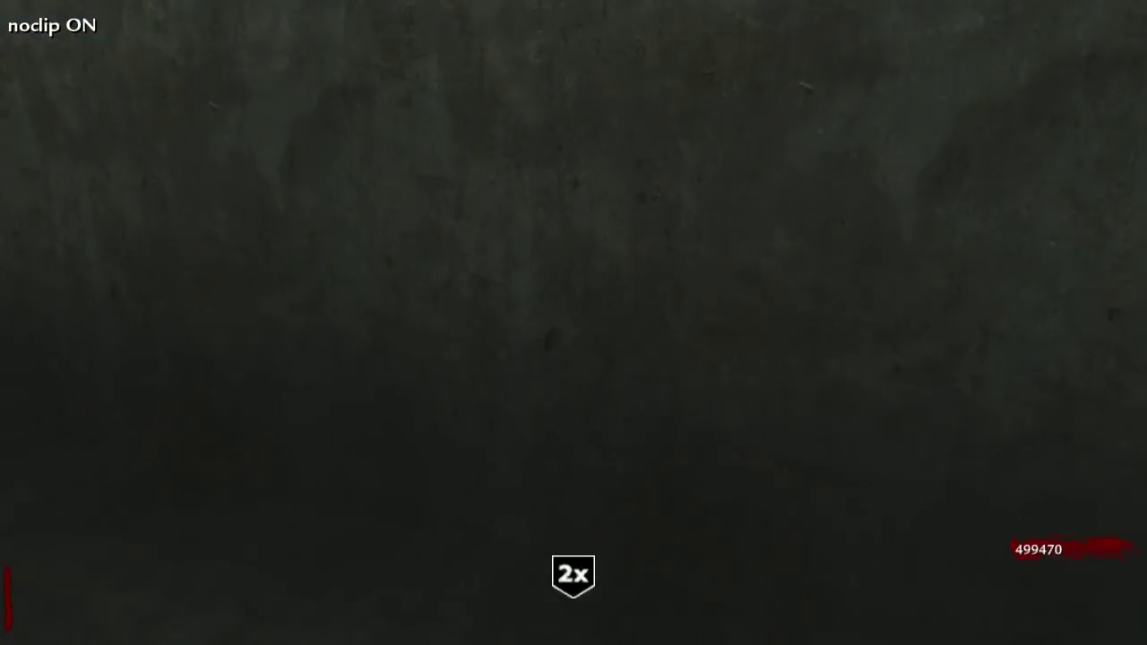
type("w")
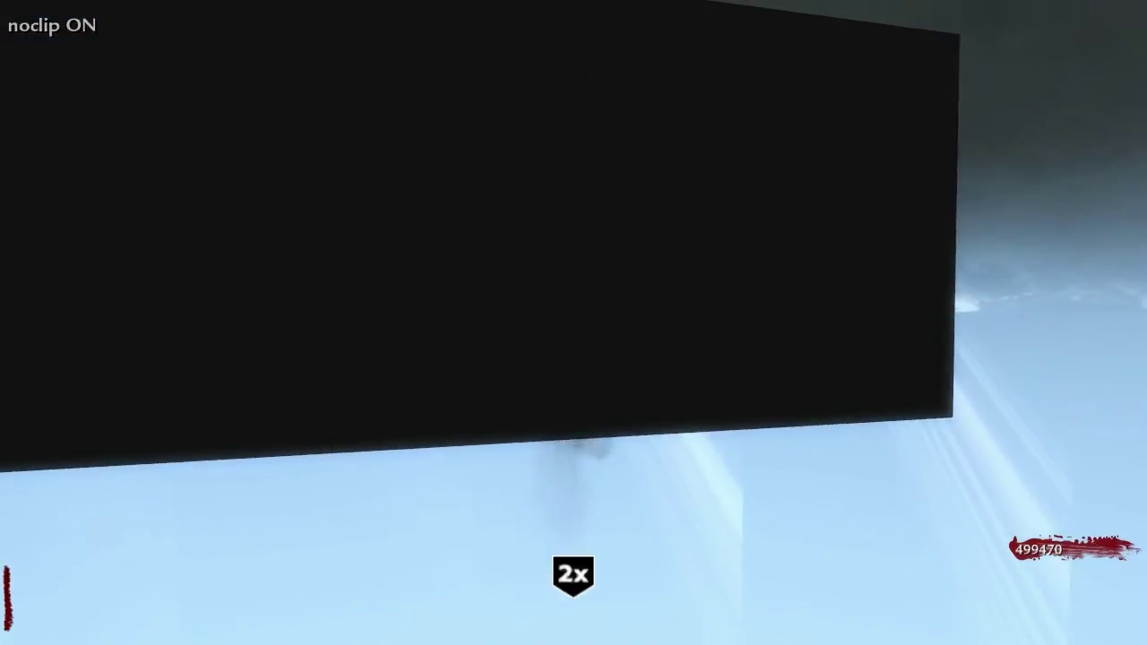
type("w")
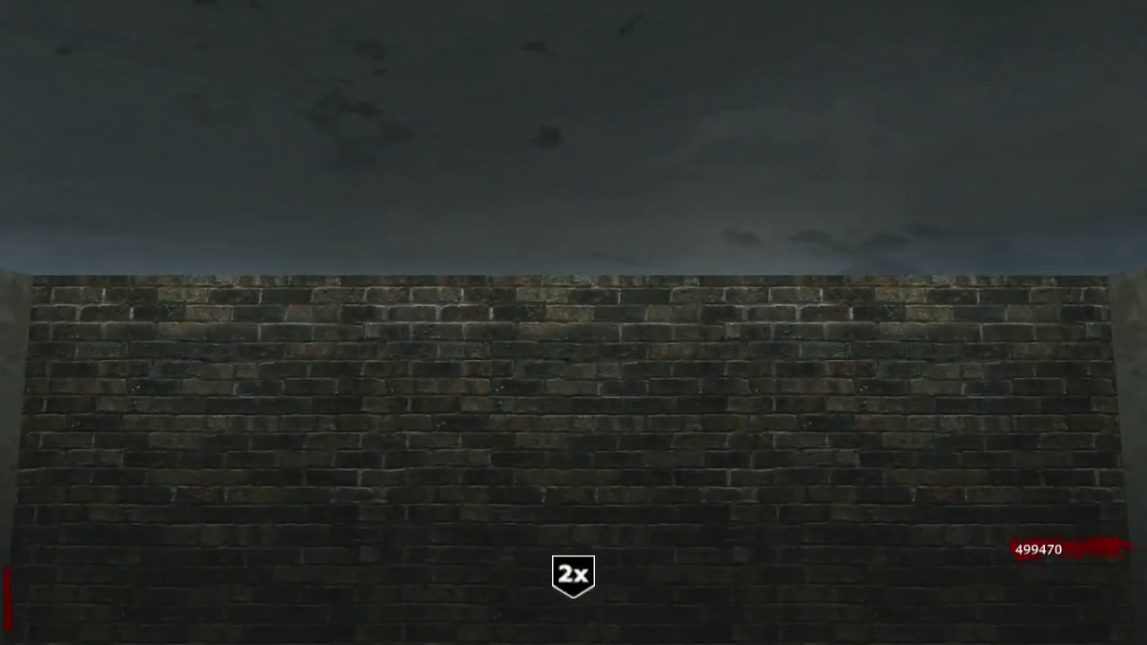
- Turn noclip off from the console and clear the brick debris wall for 750 points
key("grave")
type("noclip")
key("Return")
key("grave")
key("w")
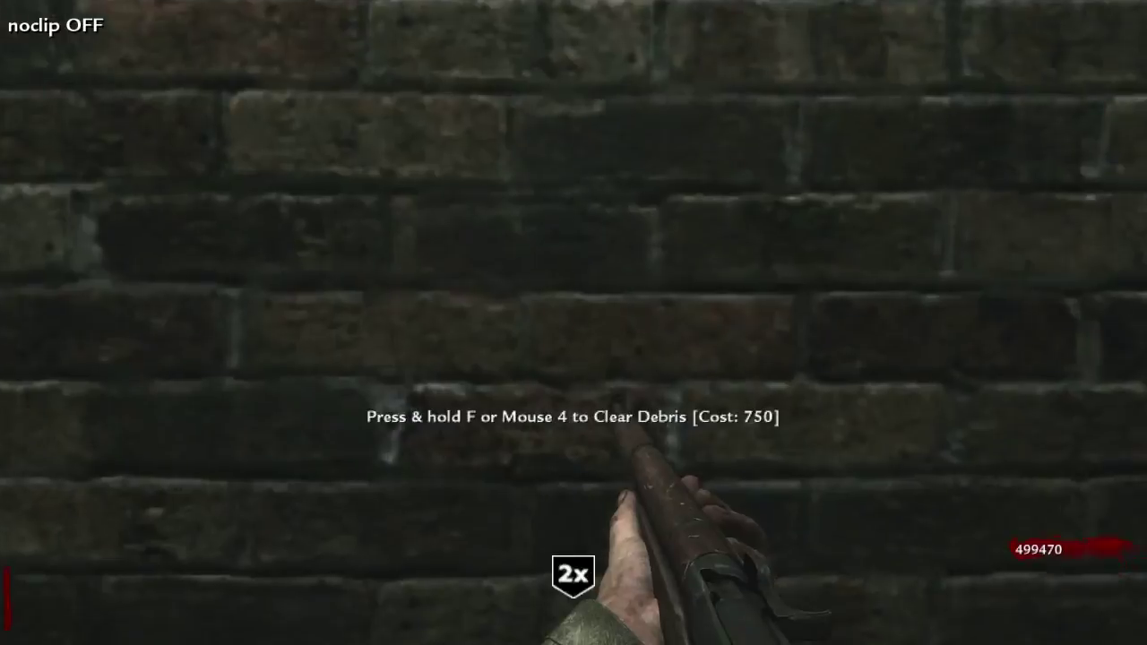
key("f")
key("w")
key("shift")
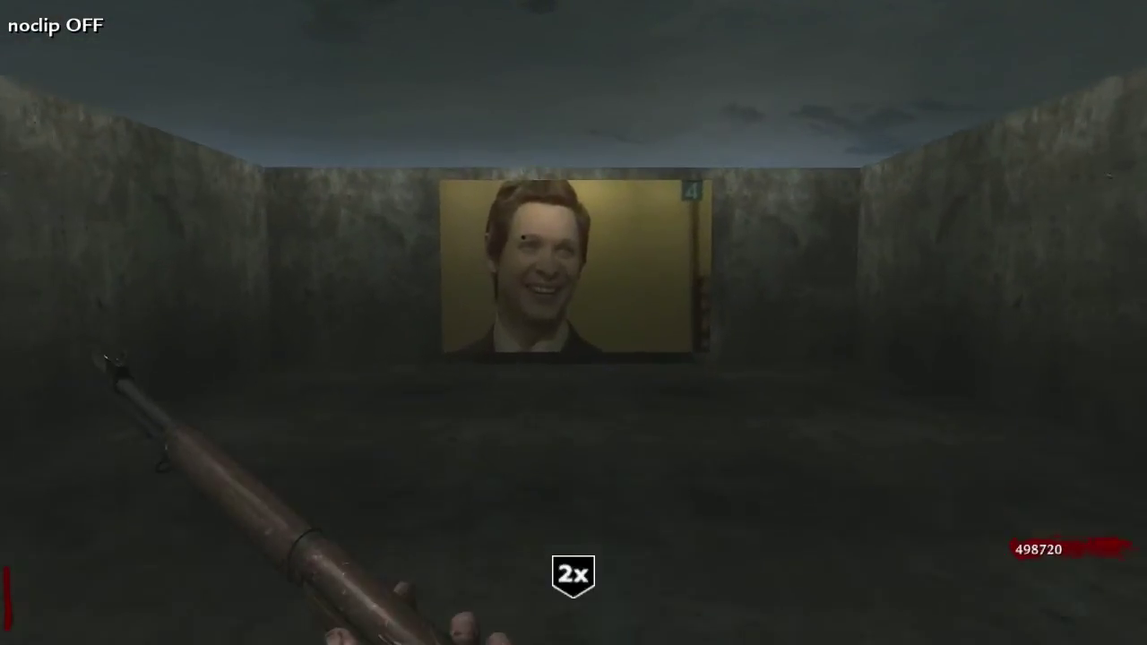
- Examine the custom picture on the far wall up close and fire the M1 Garand at it
key("w")
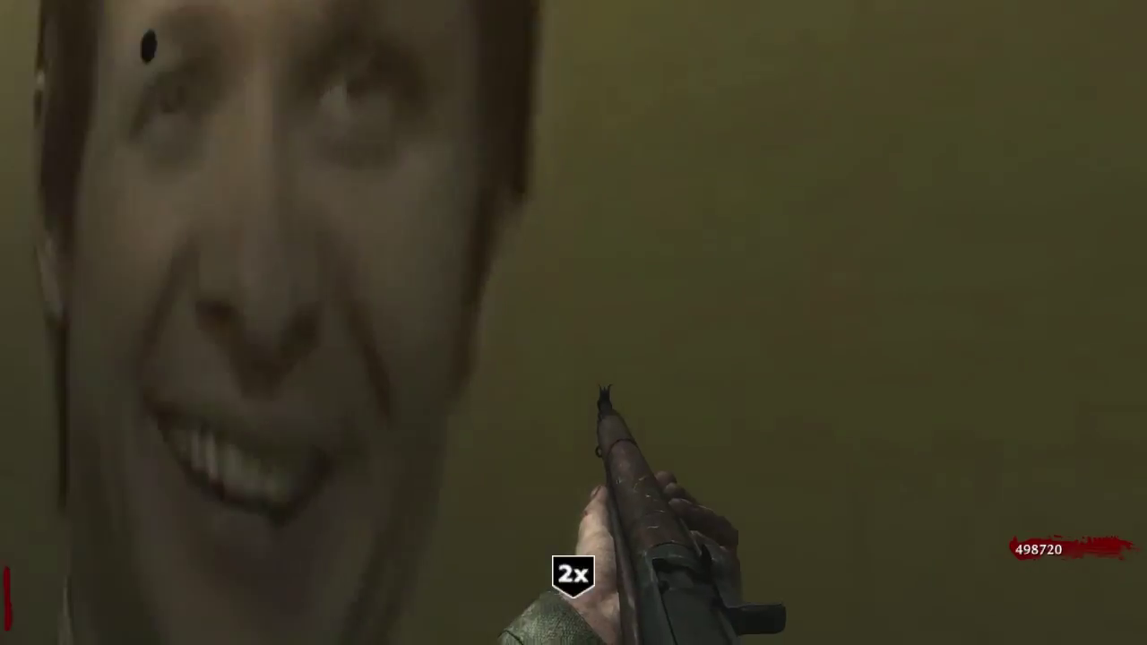
left_click(573, 322)
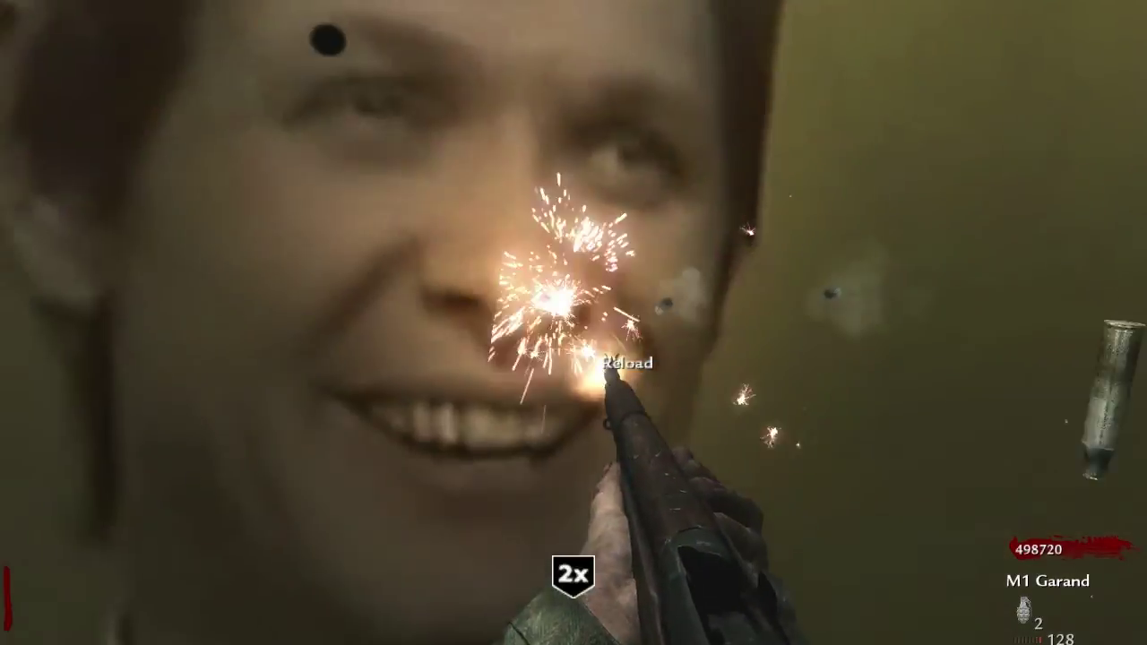
left_click(574, 323)
key("r")
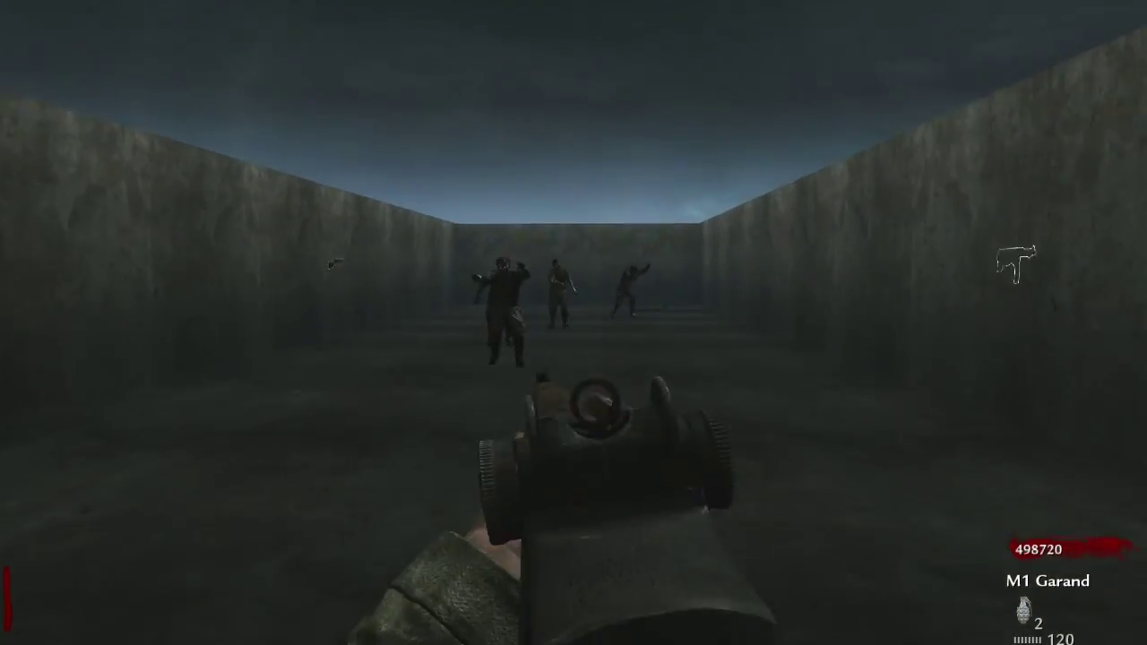
right_click(573, 322)
left_click(574, 323)
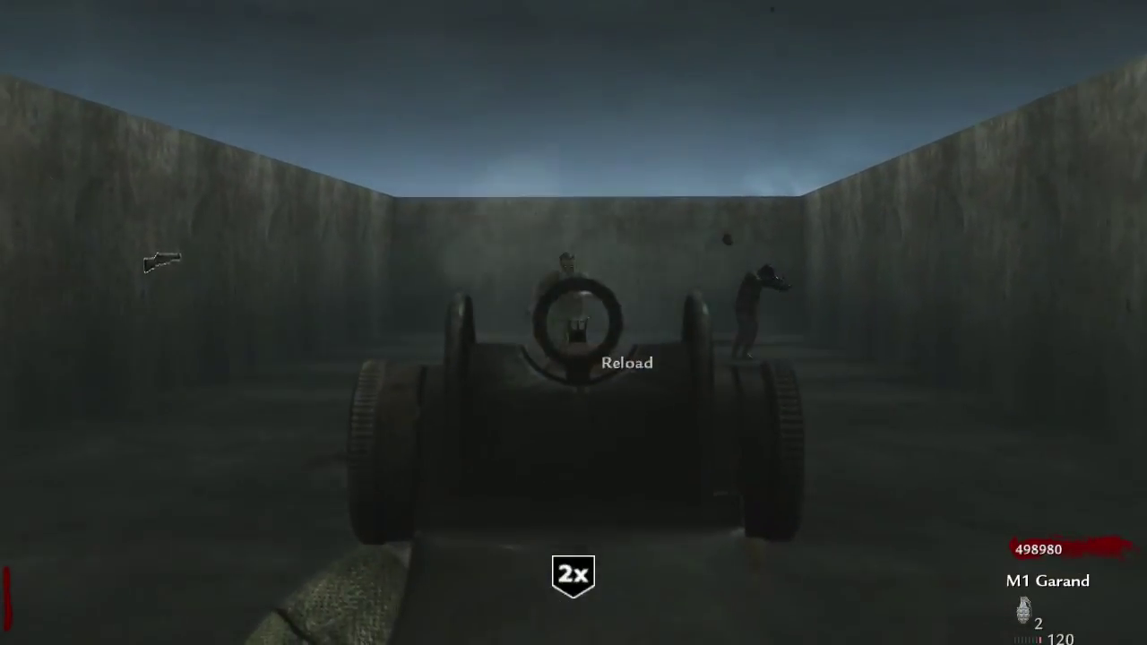
key("v")
key("r")
- Test bullet impacts on the custom picture by shooting it from a distance and from close range
left_click(574, 323)
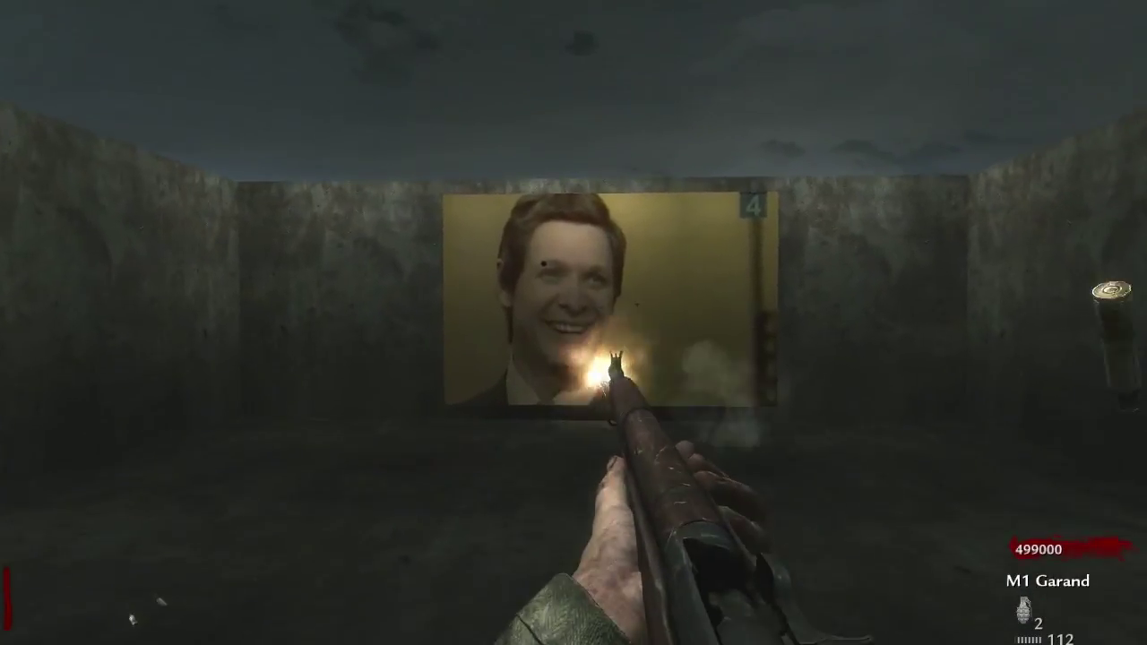
left_click(573, 322)
key("w")
left_click(573, 323)
left_click(574, 323)
key("r")
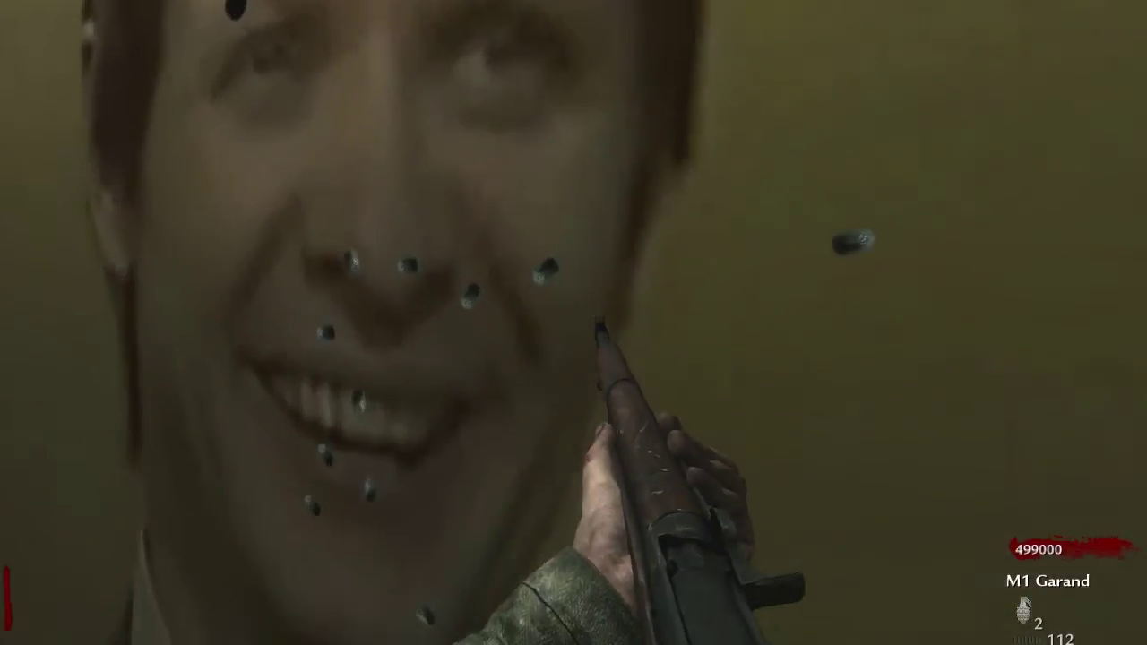
right_click(574, 322)
left_click(574, 323)
left_click(574, 322)
key("1")
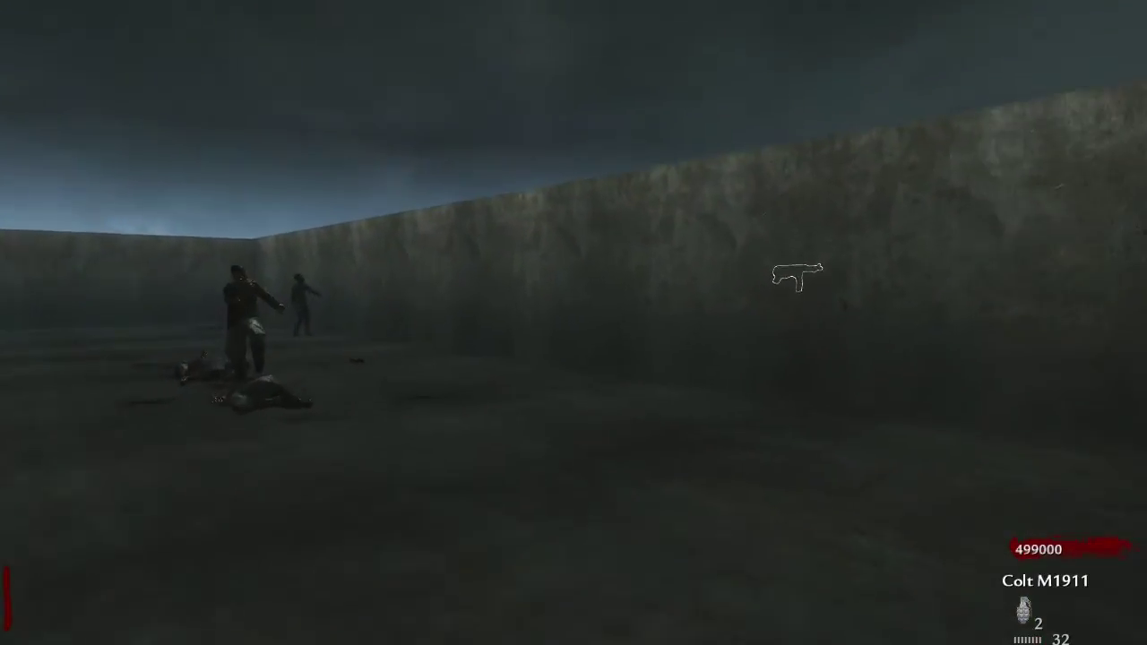
- Buy the MP40 off the wall and fire it at the custom picture
key("w")
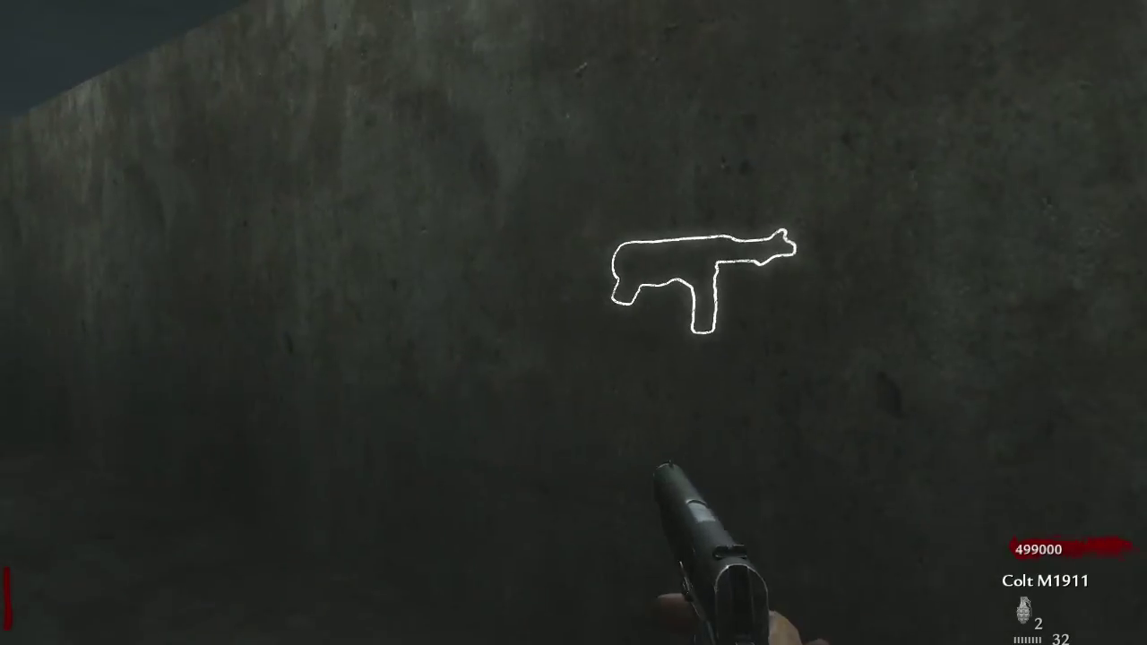
key("f")
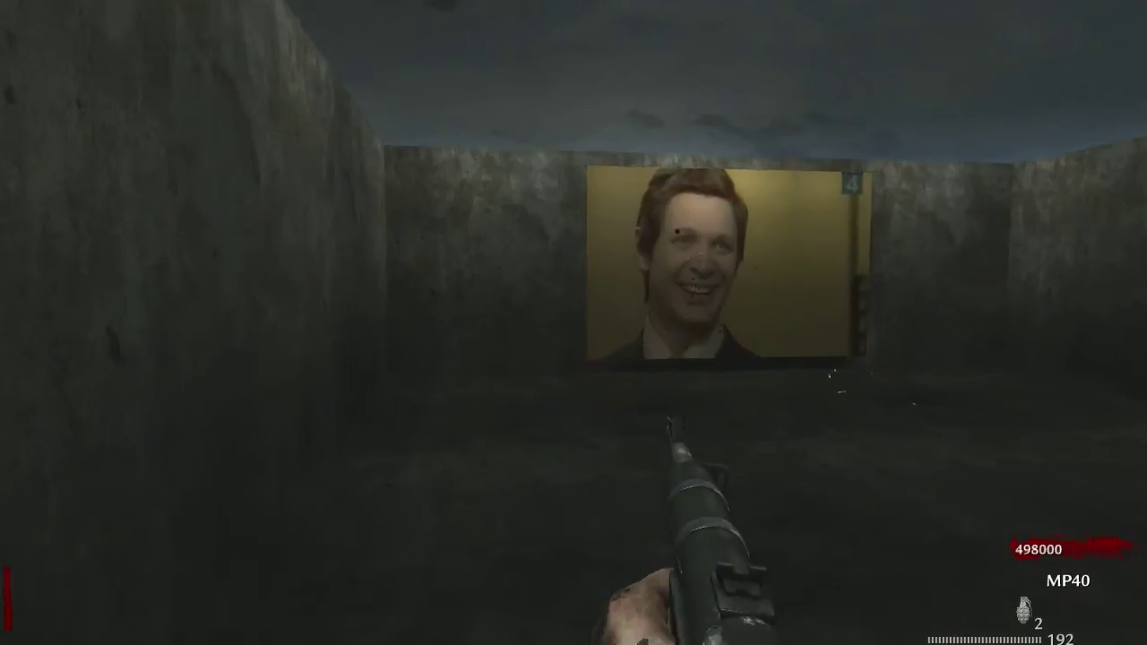
right_click(573, 323)
left_click(574, 322)
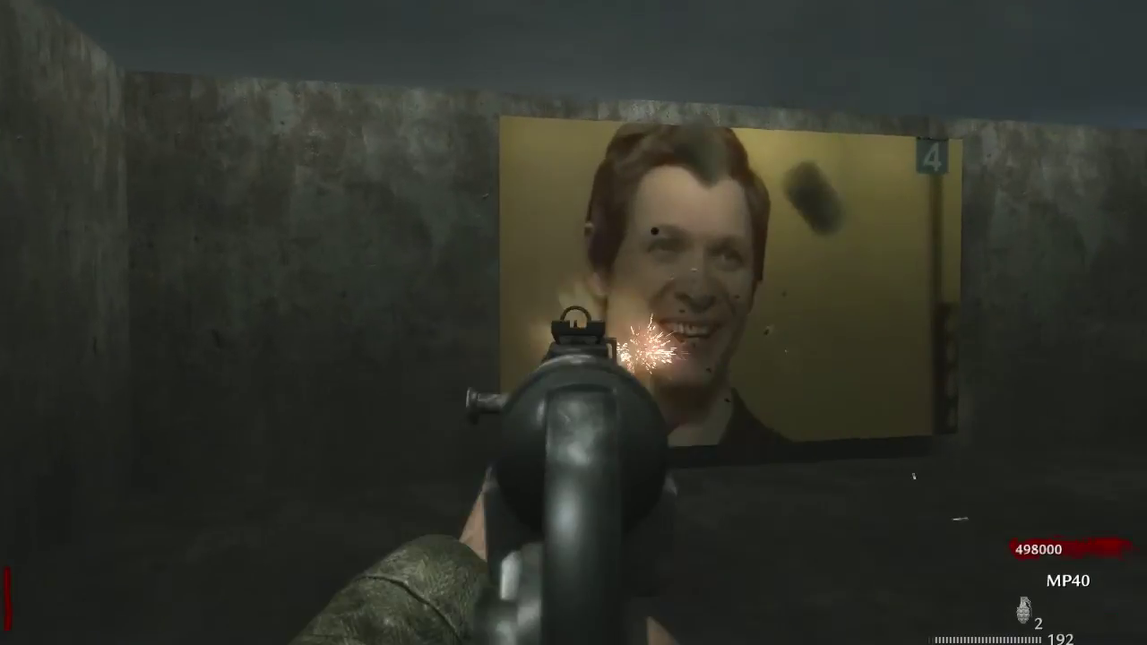
key("w")
key("r")
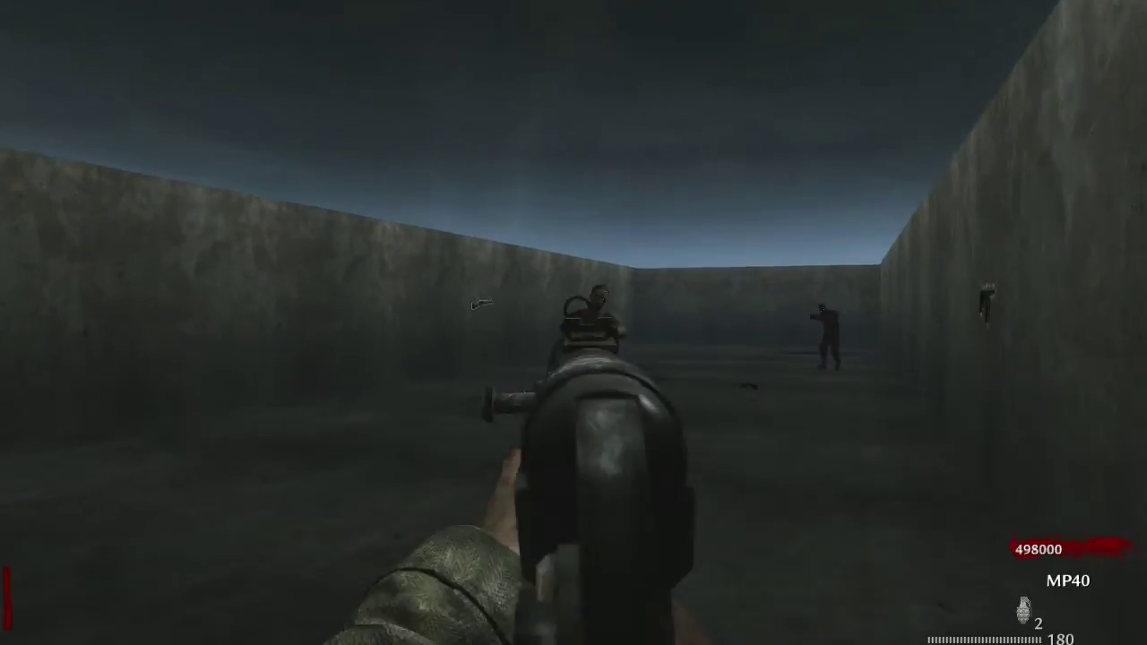
left_click(574, 322)
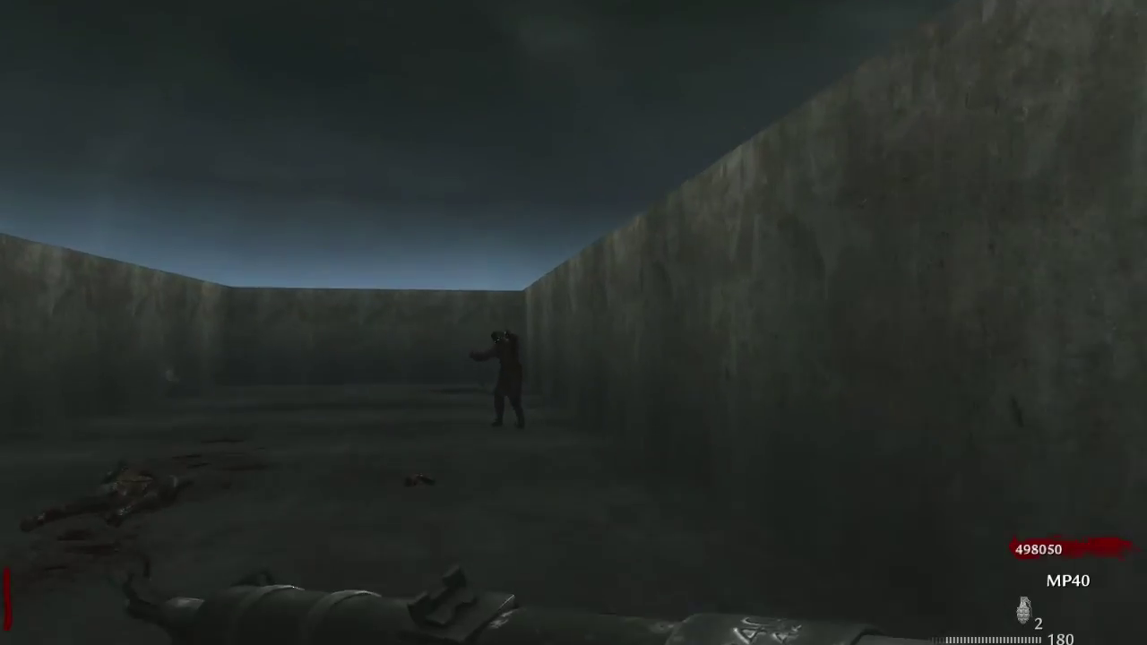
right_click(574, 322)
left_click(573, 323)
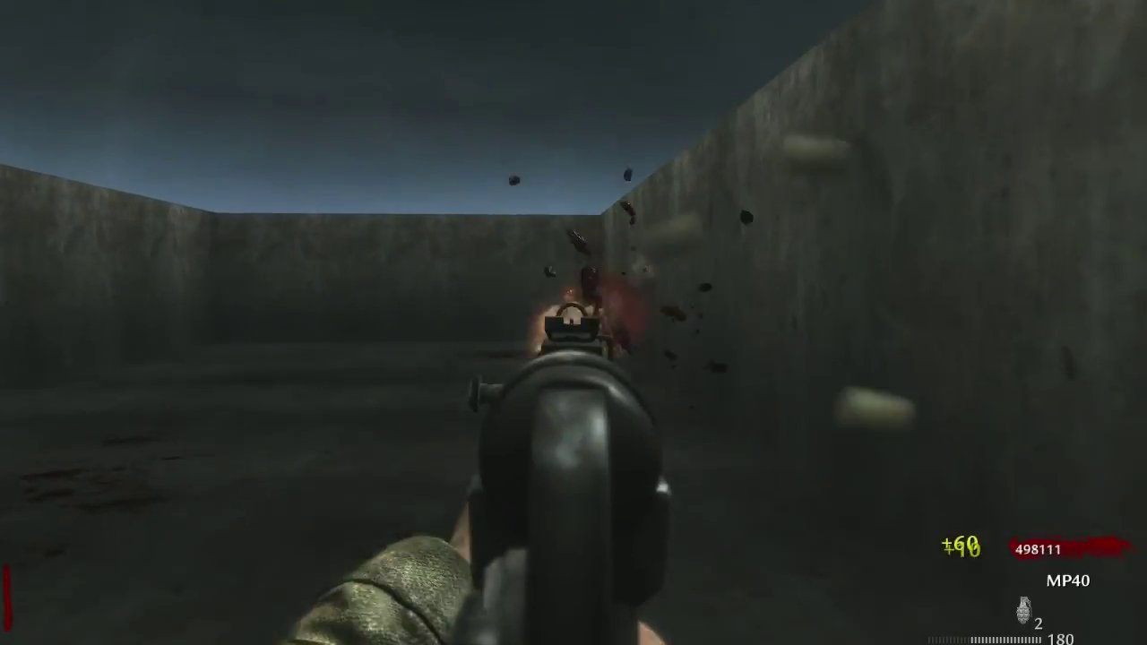
right_click(573, 322)
left_click(574, 323)
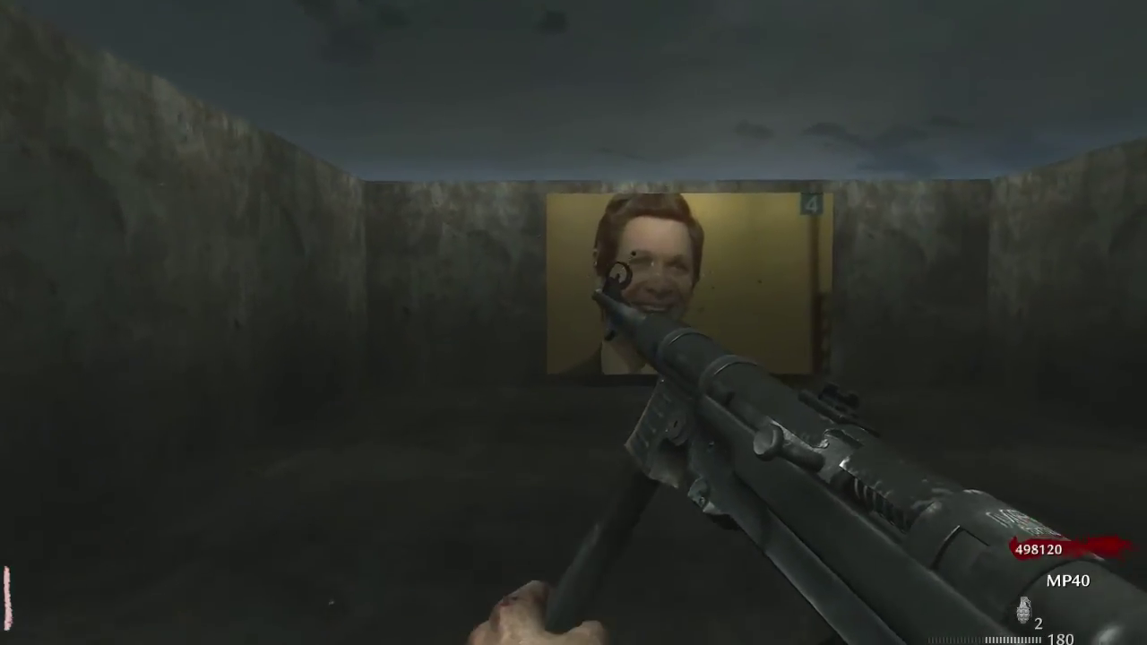
- Walk through the room and check the custom picture again from a distance, firing the MP40 at it
key("w")
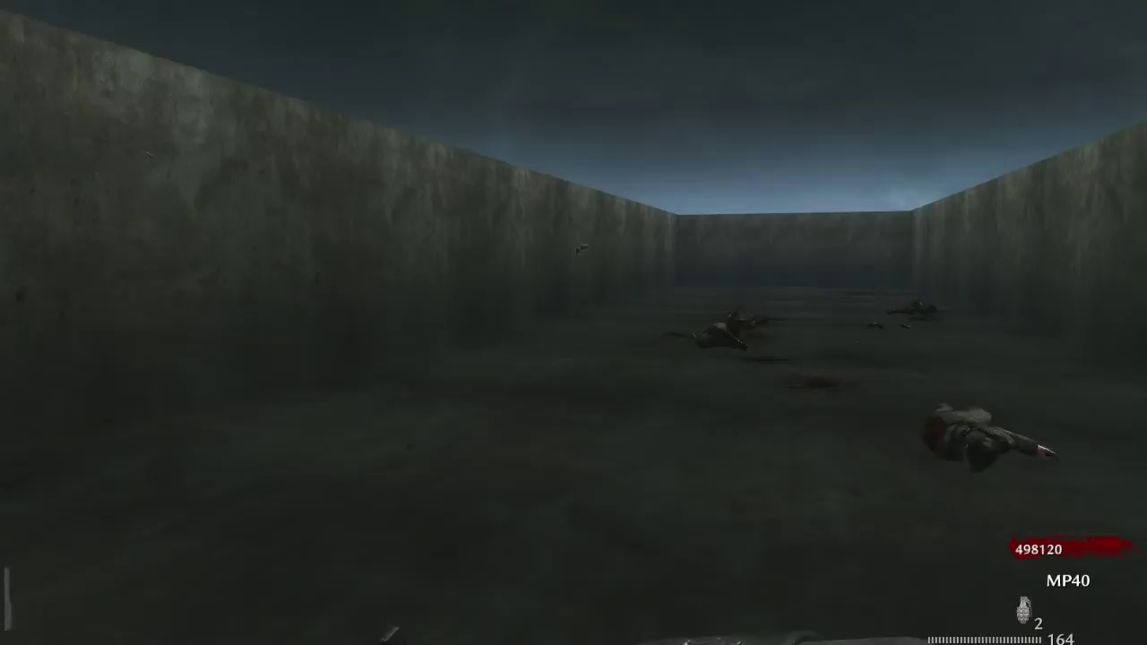
key("w")
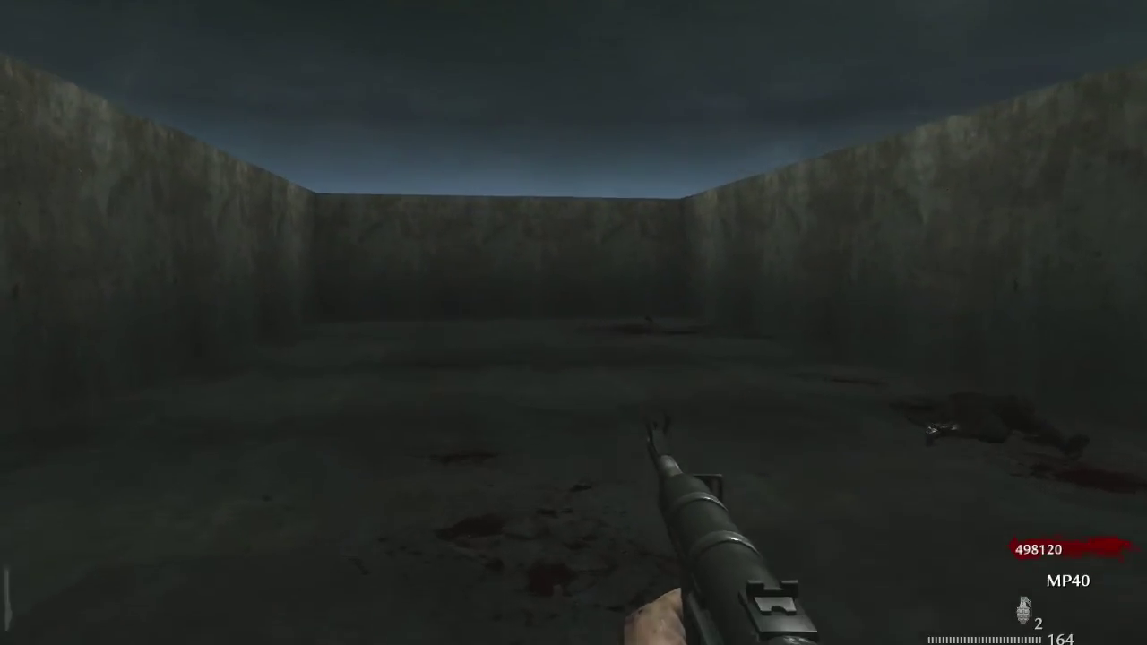
key("w")
right_click(573, 323)
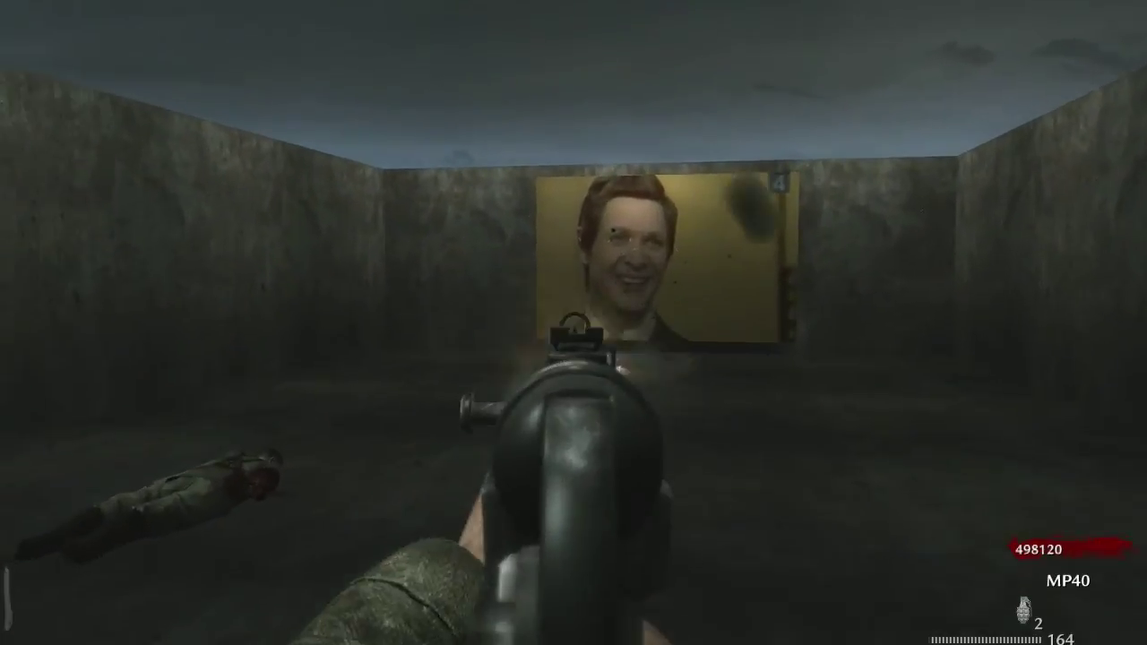
left_click(574, 323)
key("w")
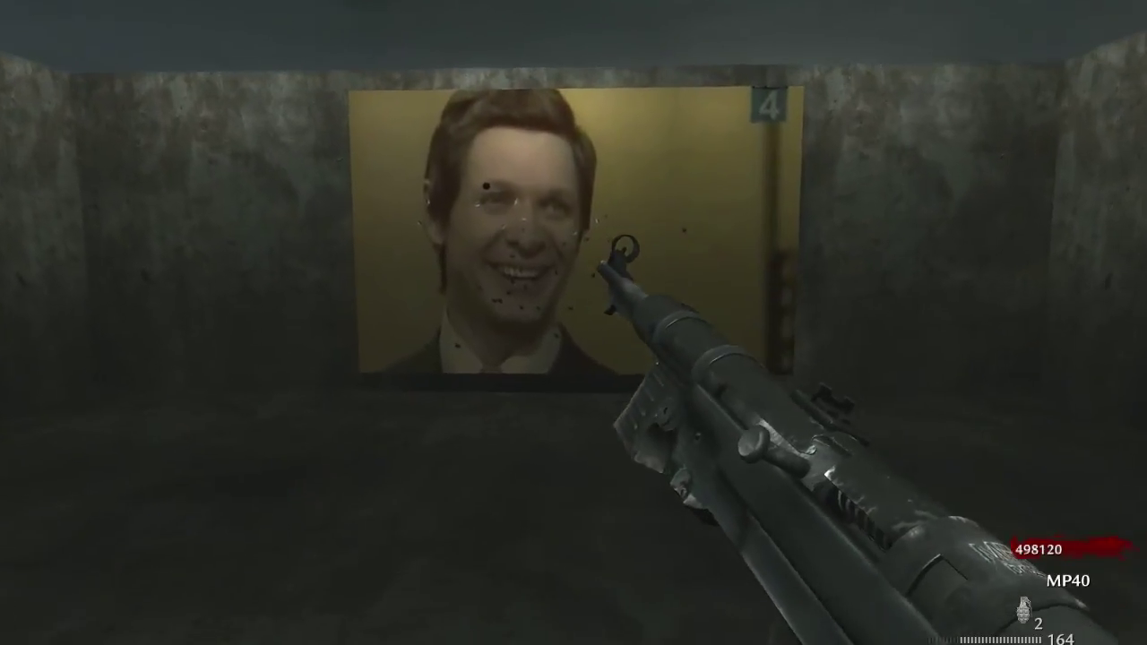